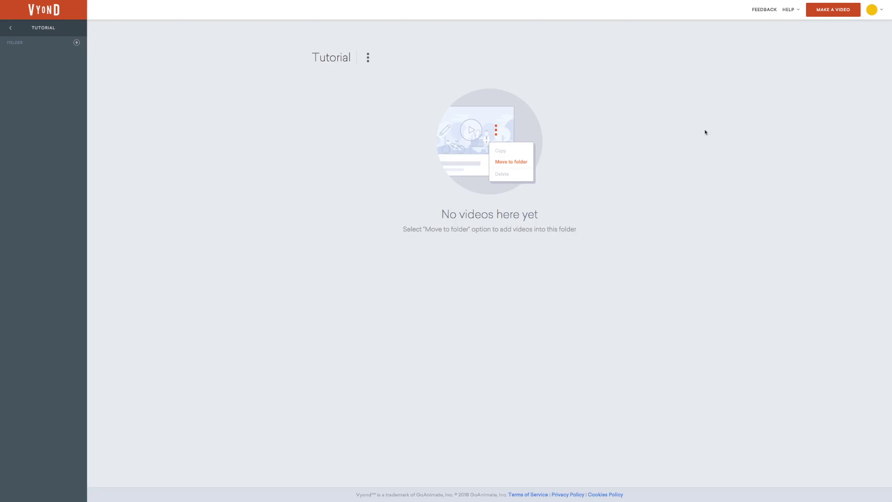
Start a new video, dismiss the 'A New Look!' popup, and compare the Contemporary, Business Friendly and Whiteboard styles.
left_click(849, 13)
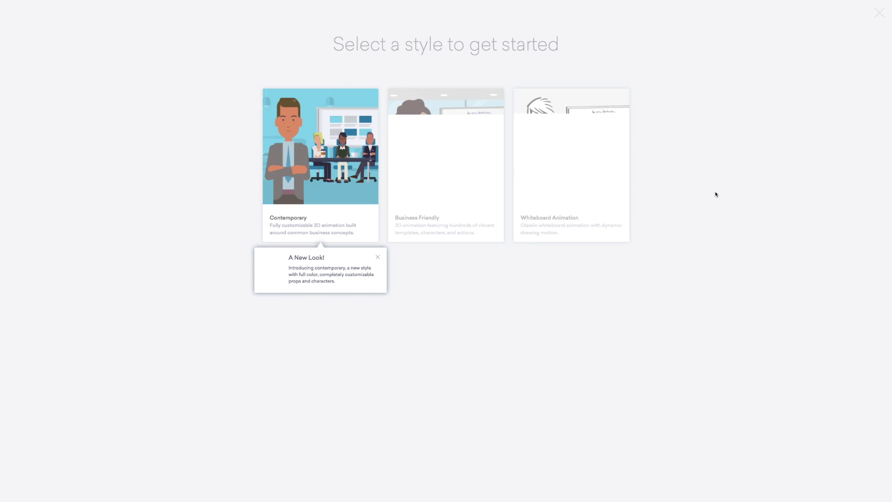
left_click(379, 259)
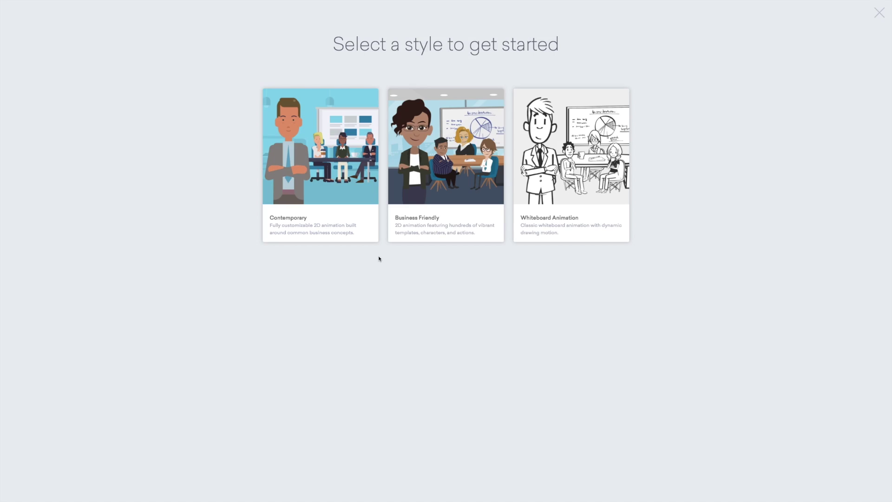
mouse_move(536, 142)
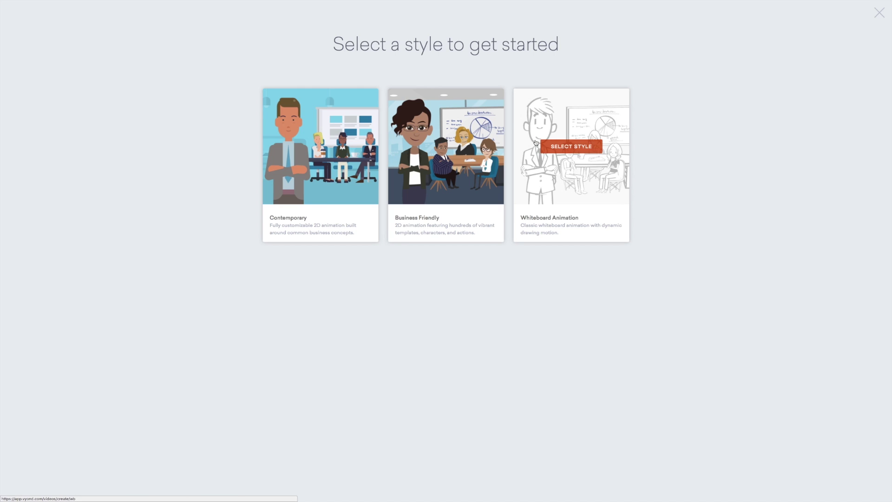
mouse_move(439, 140)
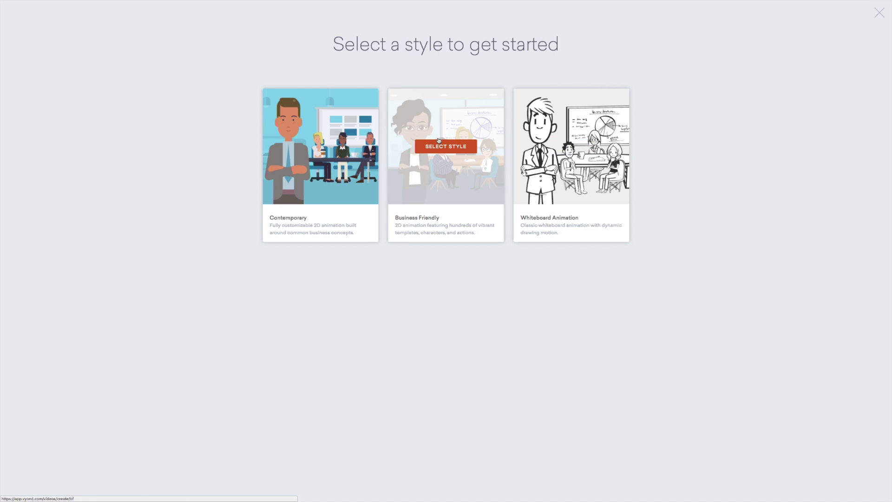
mouse_move(339, 135)
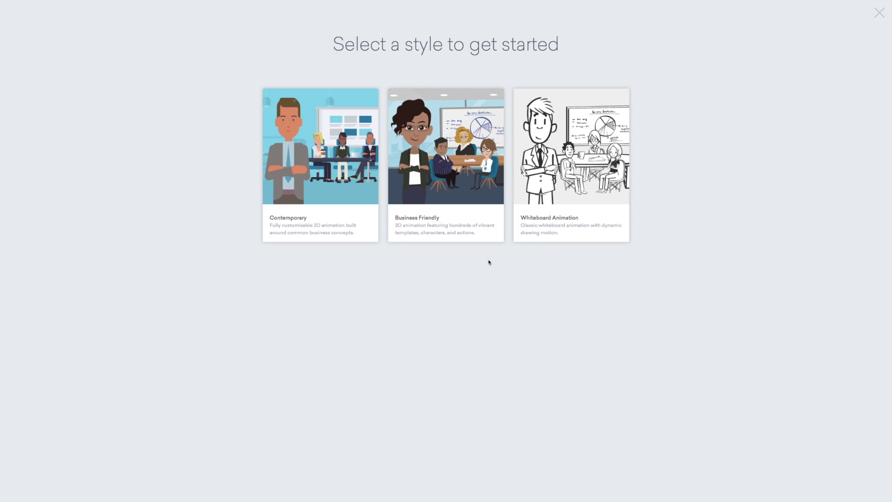
mouse_move(558, 175)
mouse_move(331, 194)
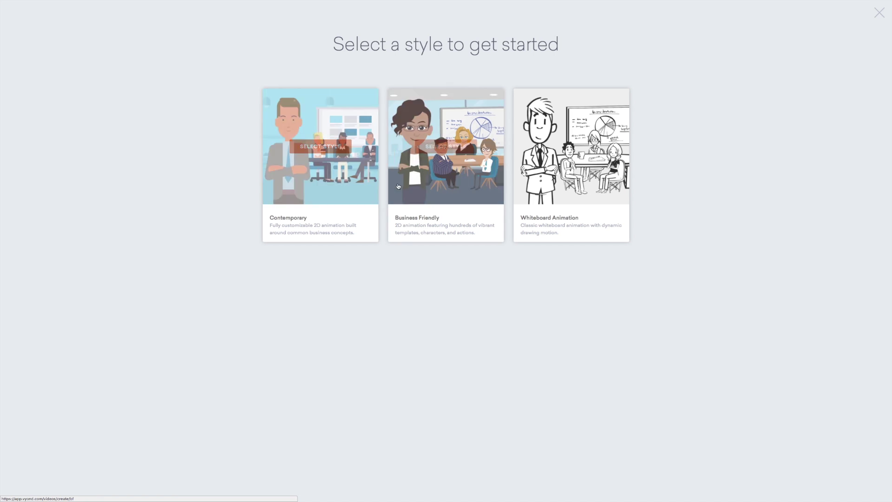
mouse_move(399, 185)
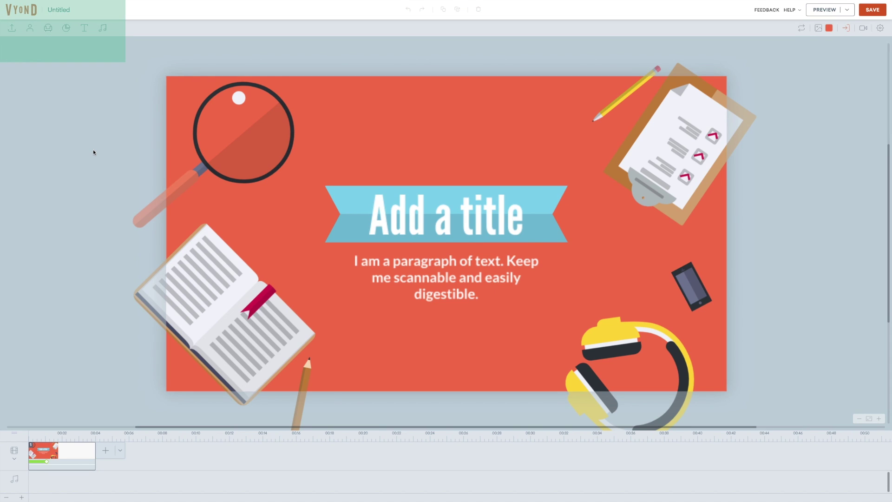
Rename the video 'Hello I am a title', then browse the imported assets and character library.
left_click(65, 9)
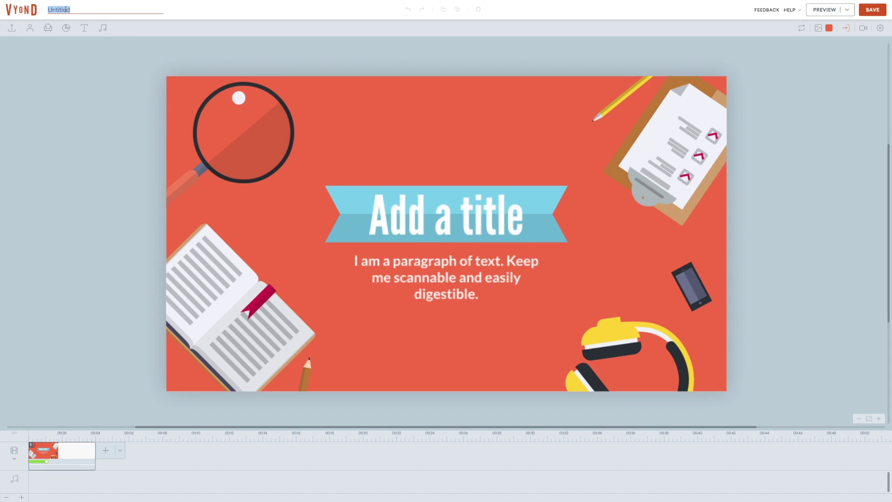
type("Hello I am a title")
left_click(14, 29)
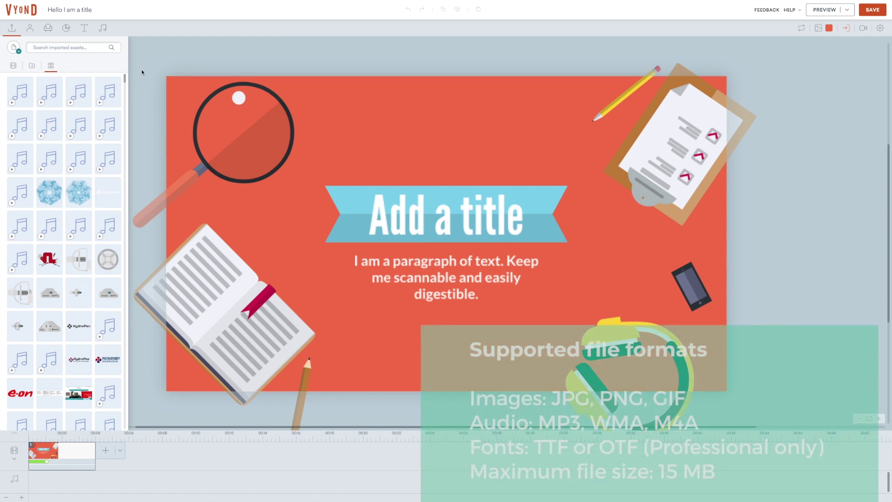
scroll(75, 139, "down", 3)
scroll(74, 195, "up", 2)
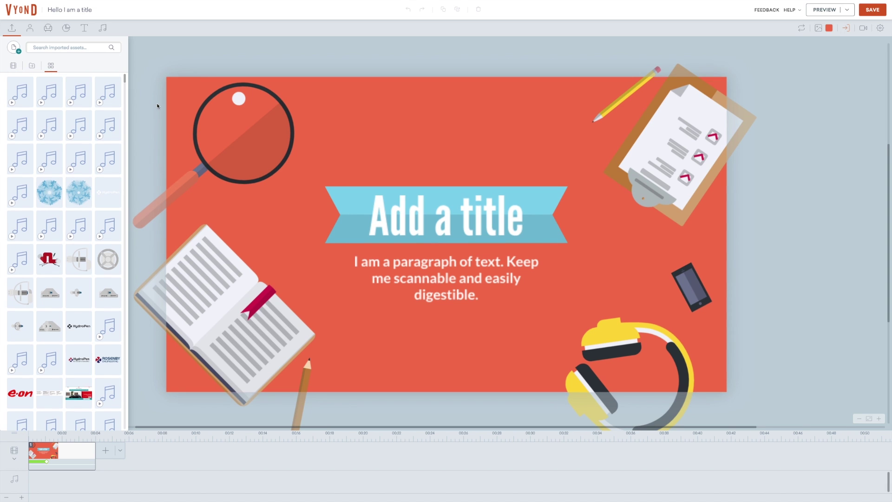
left_click(29, 29)
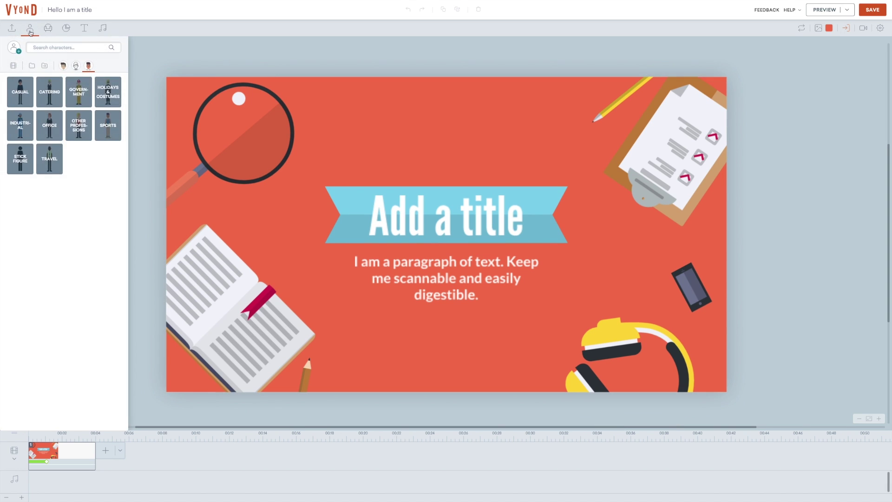
Look at the Office character category, then open and scroll the full props collection.
left_click(45, 127)
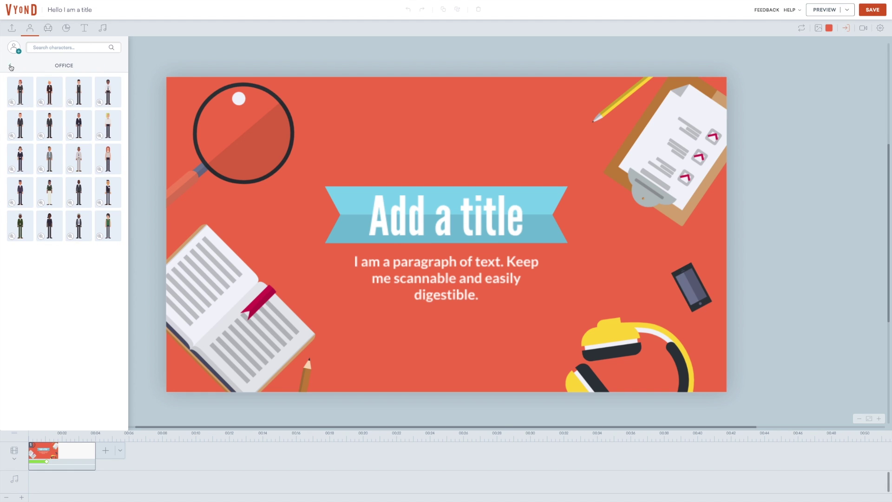
left_click(11, 67)
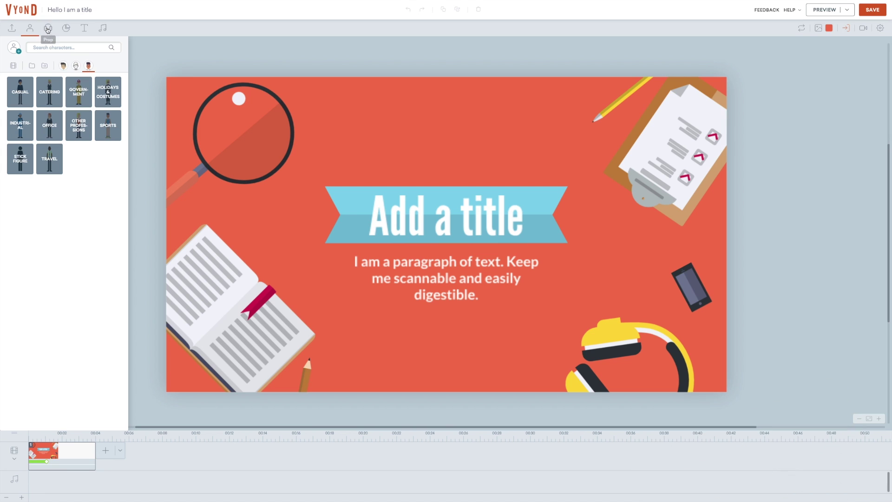
left_click(46, 28)
left_click(15, 96)
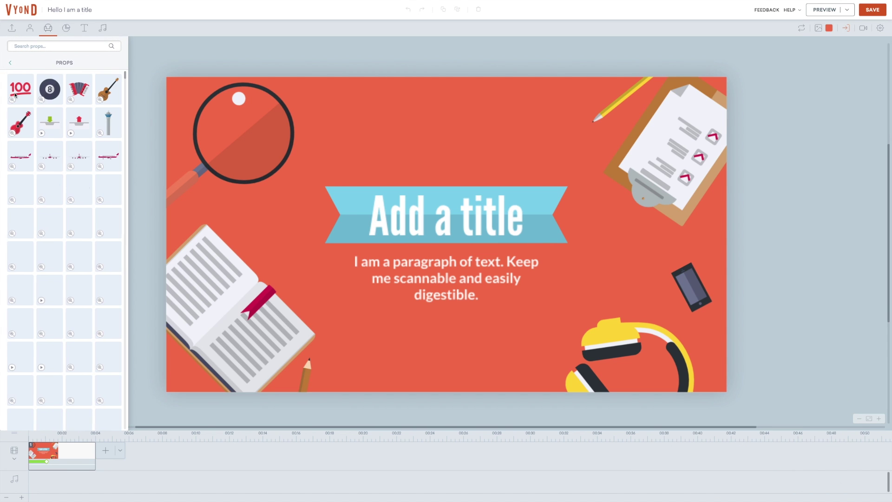
scroll(53, 107, "down", 10)
scroll(53, 106, "down", 15)
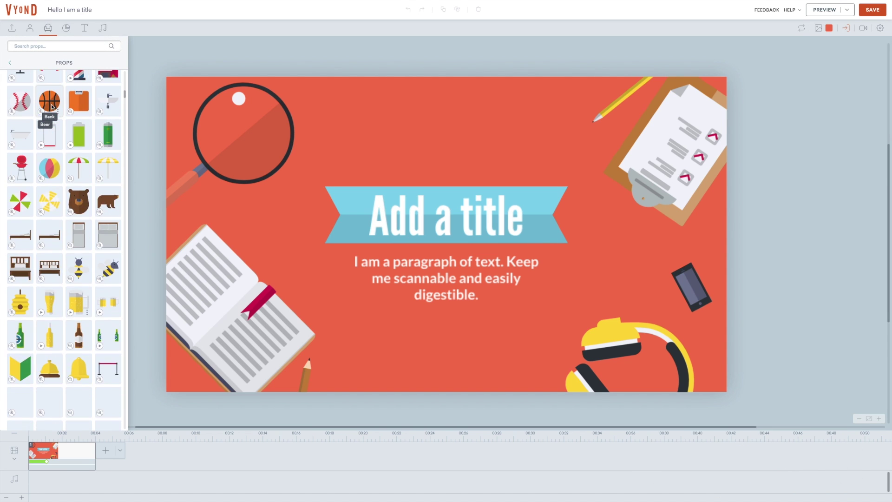
Search the props for 'shapes', then clear the search and scroll through all props.
left_click(53, 46)
type("shapes")
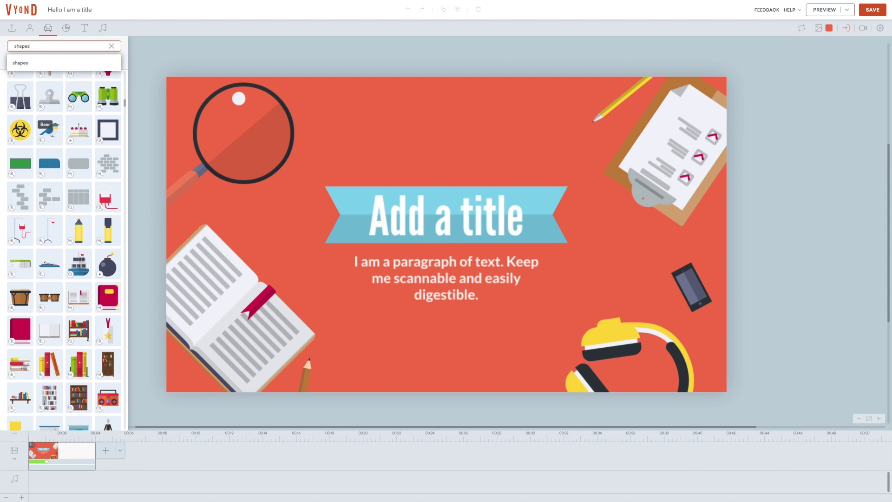
key("Return")
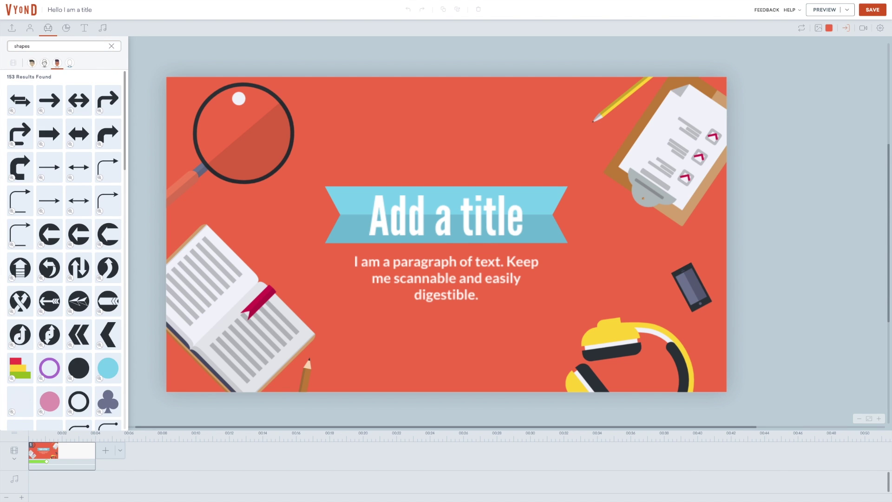
scroll(72, 163, "down", 10)
scroll(73, 162, "down", 10)
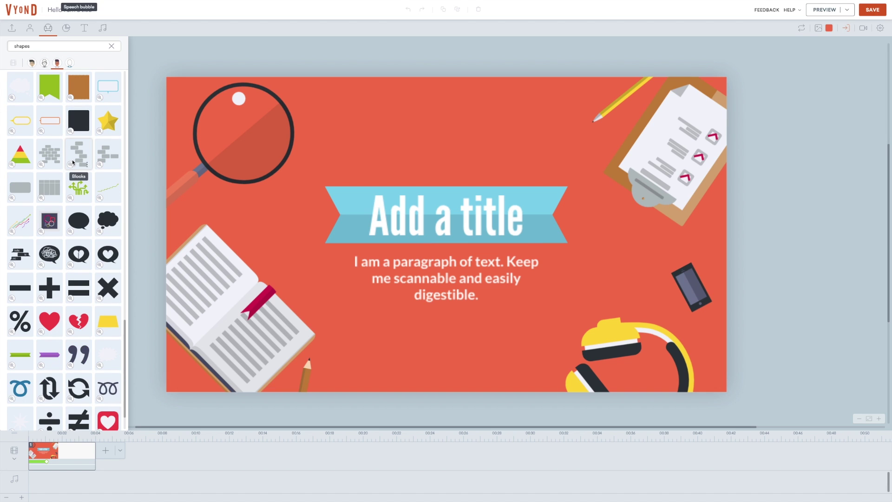
scroll(72, 160, "up", 20)
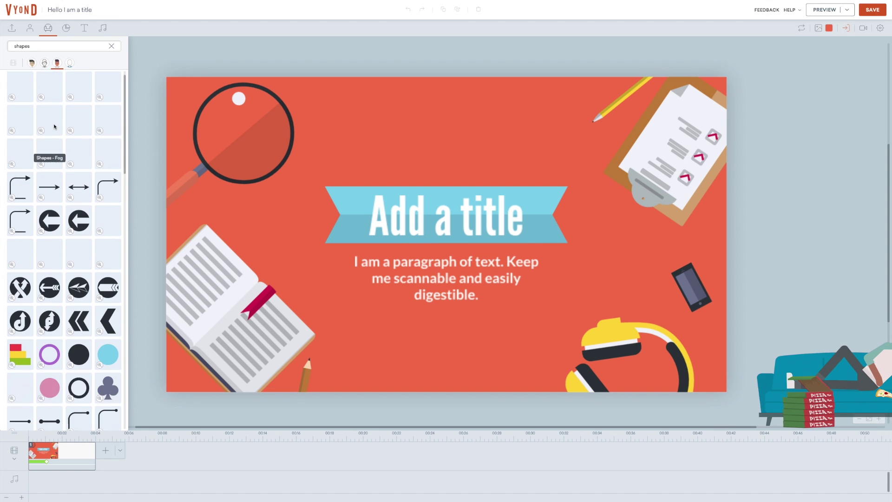
left_click(35, 49)
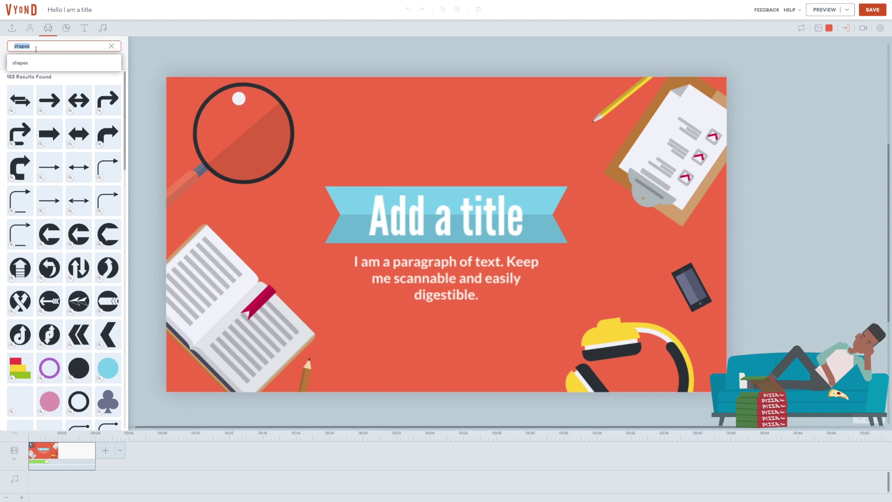
left_click(111, 46)
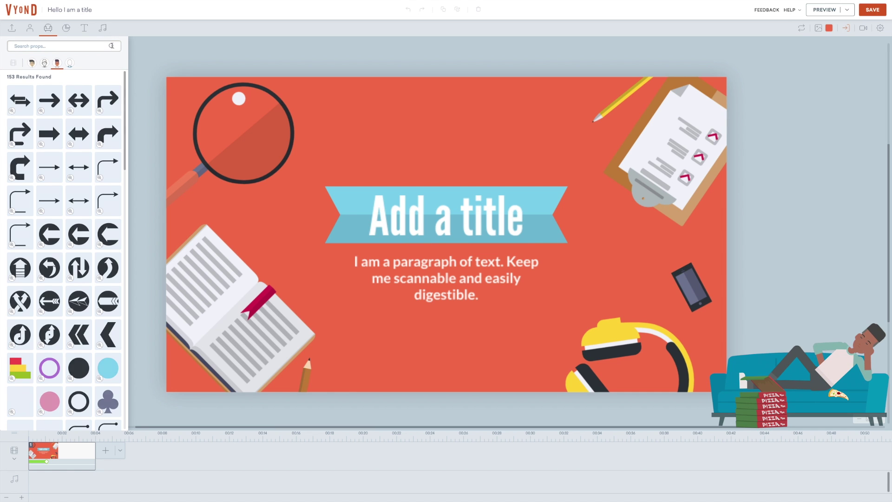
scroll(120, 98, "up", 5)
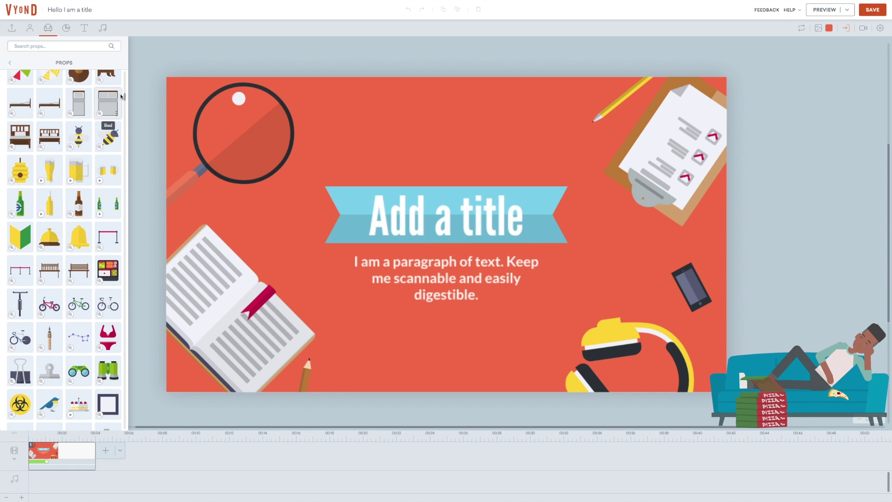
left_click_drag(122, 96, 119, 76)
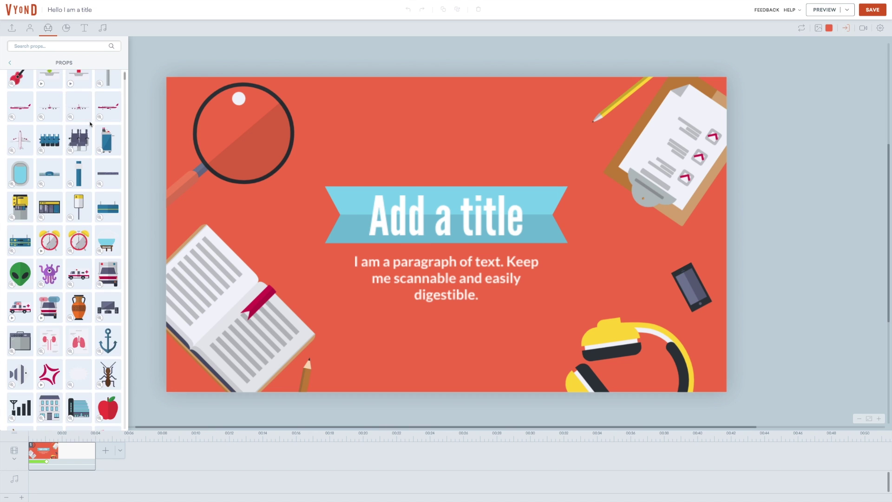
scroll(90, 124, "down", 12)
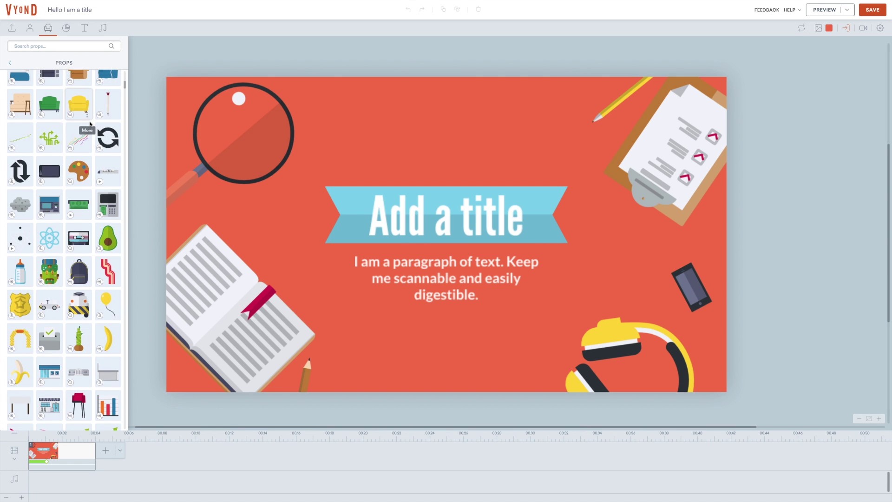
scroll(90, 123, "down", 10)
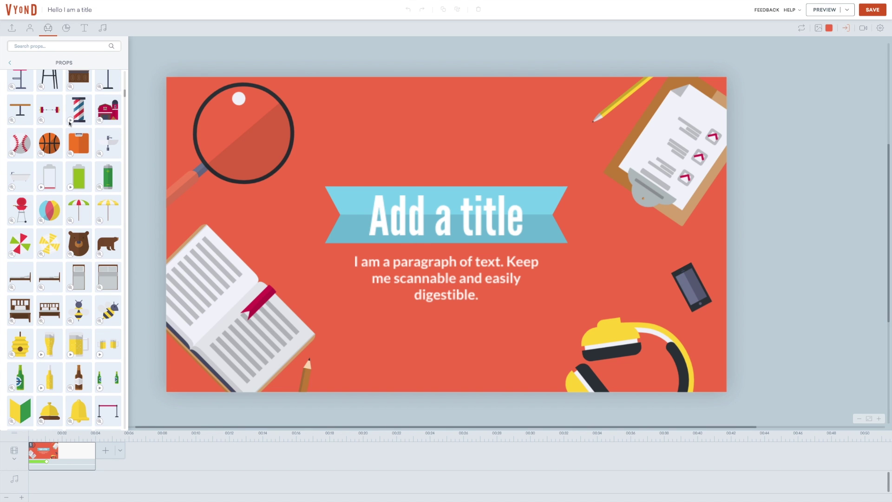
Browse the chart, text and audio libraries, viewing the sound effects, then close the library.
left_click(67, 29)
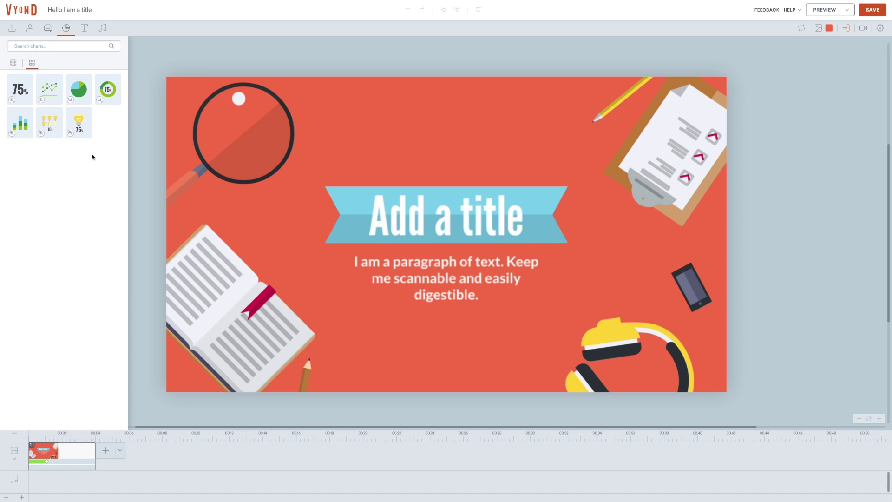
left_click(85, 31)
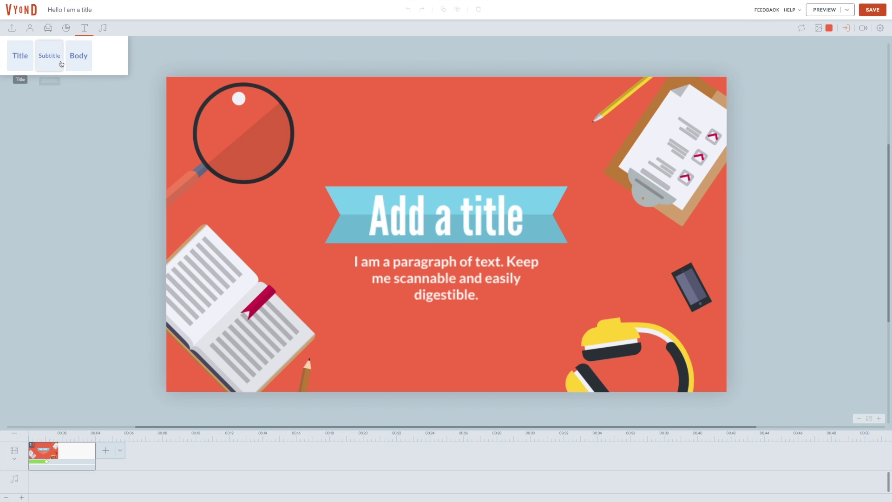
left_click(103, 29)
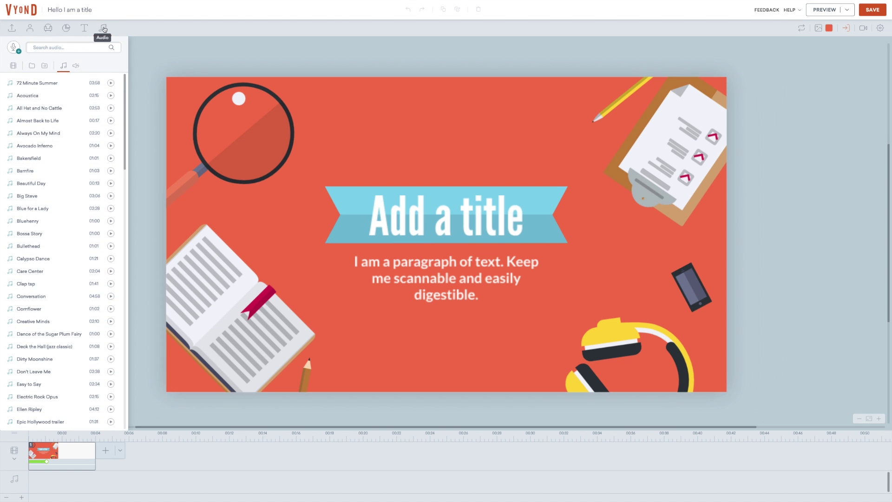
left_click(76, 68)
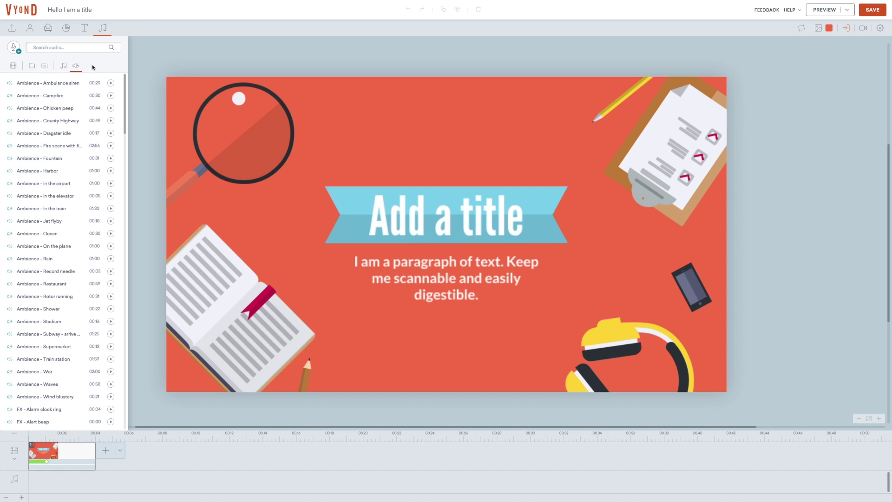
mouse_move(124, 86)
left_mouse_down()
mouse_move(125, 363)
mouse_move(122, 70)
left_mouse_up()
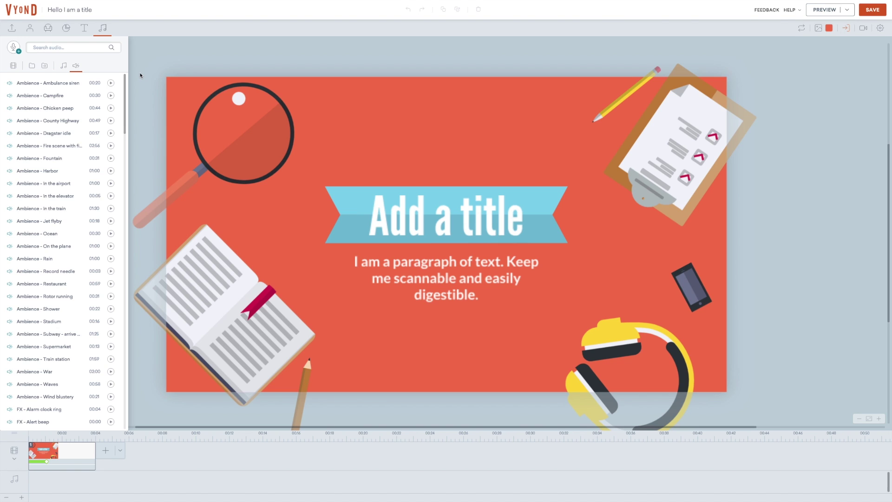
left_click(140, 75)
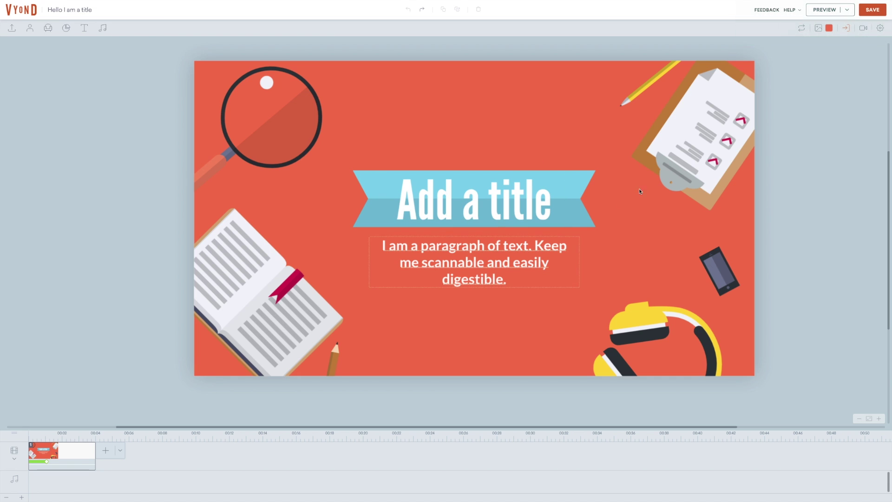
Swap the title scene for the Bakery template from the Catering category.
left_click(801, 29)
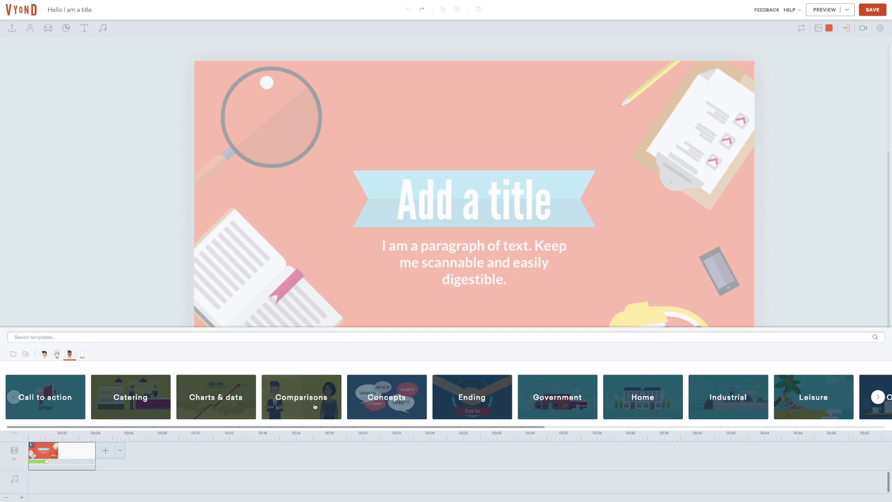
left_click(154, 401)
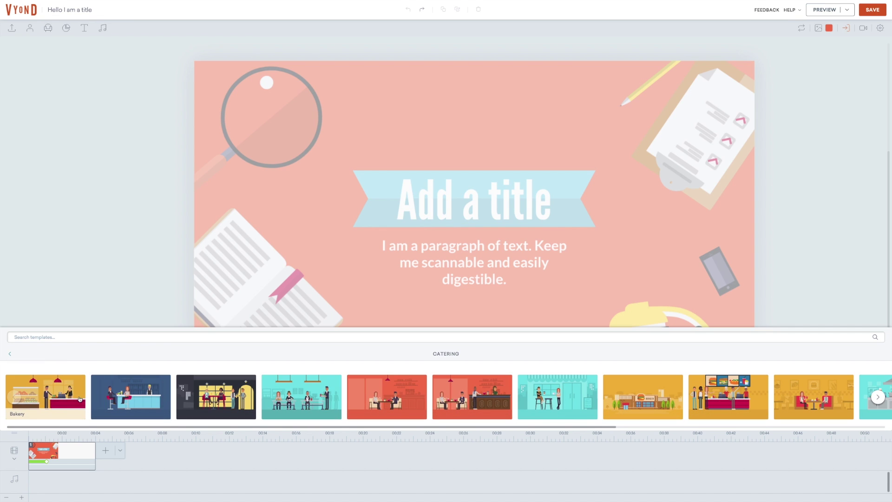
left_click(81, 398)
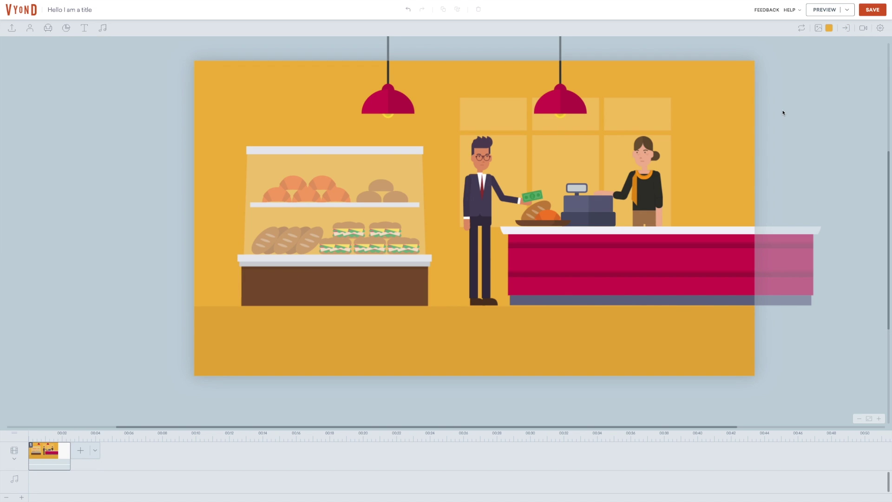
left_click(819, 28)
Apply the Sky pattern as the bakery scene's background.
left_click(881, 60)
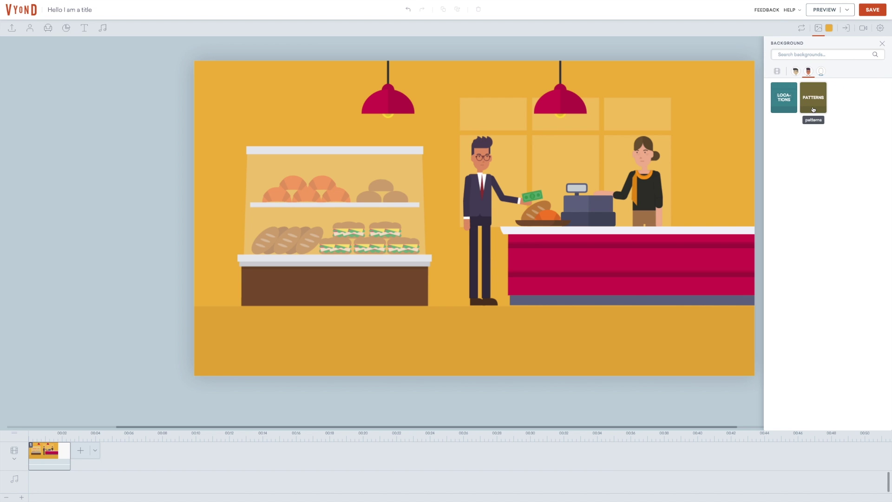
left_click(784, 100)
left_click(773, 72)
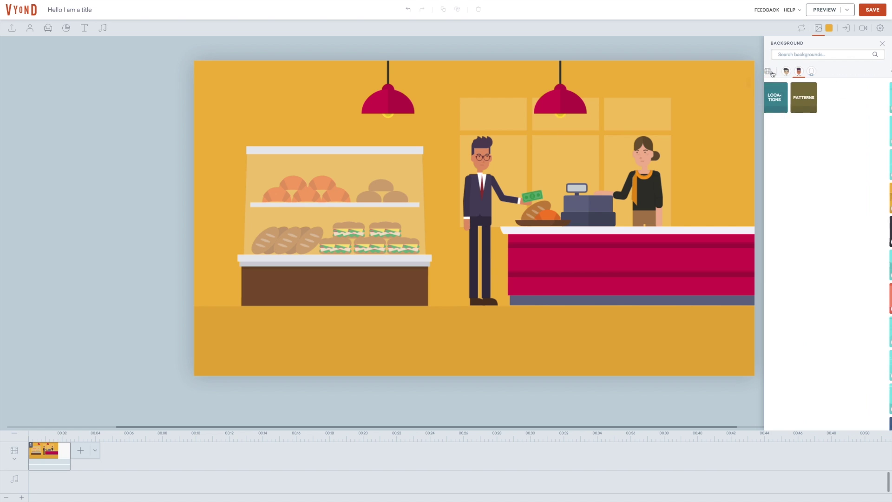
left_click(807, 96)
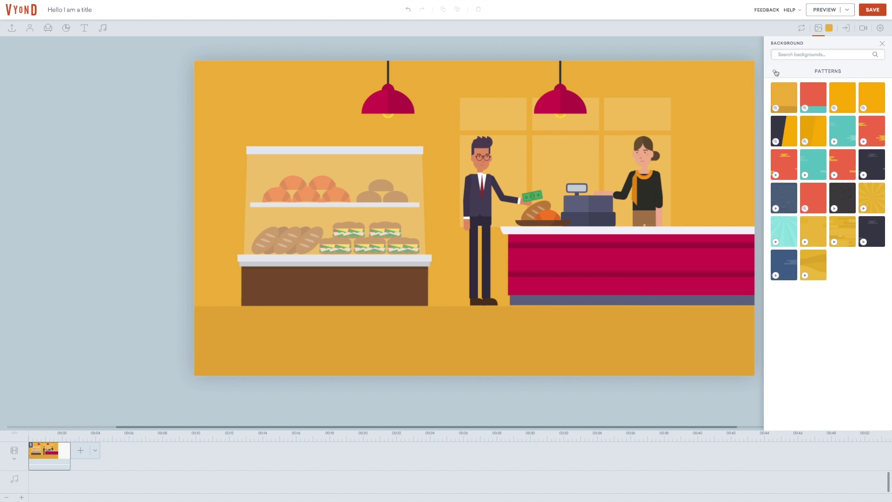
left_click(774, 71)
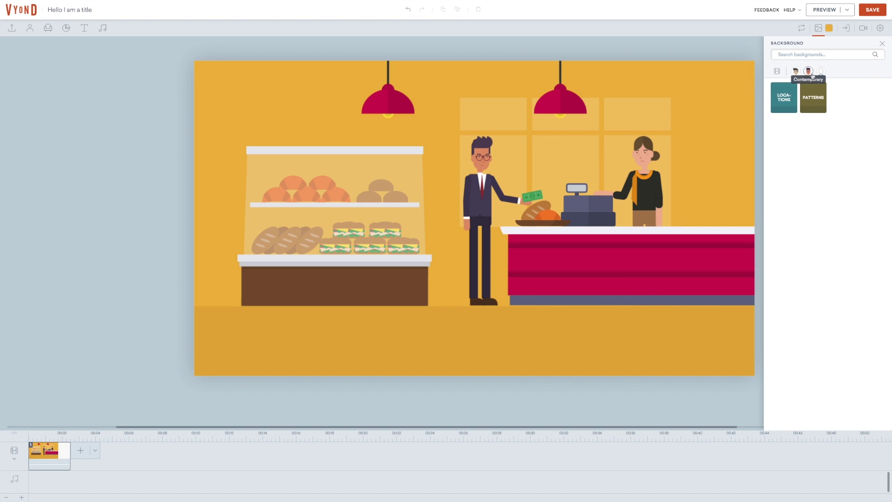
left_click(822, 106)
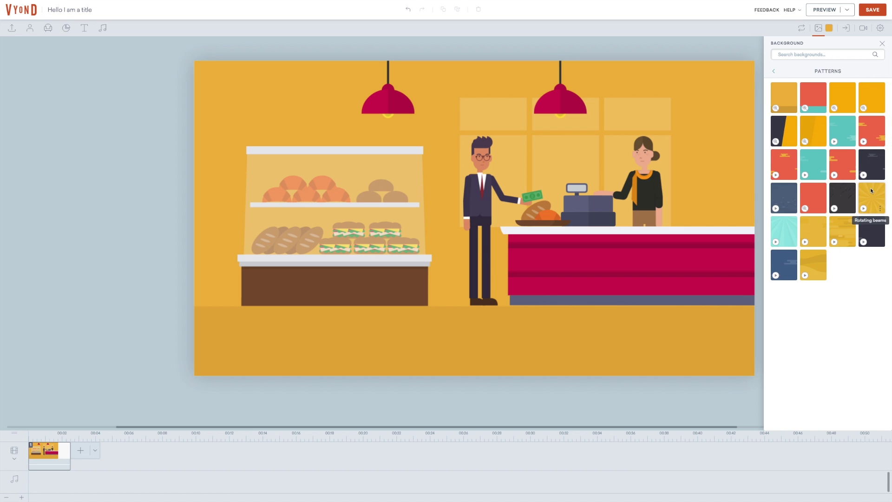
left_click(839, 229)
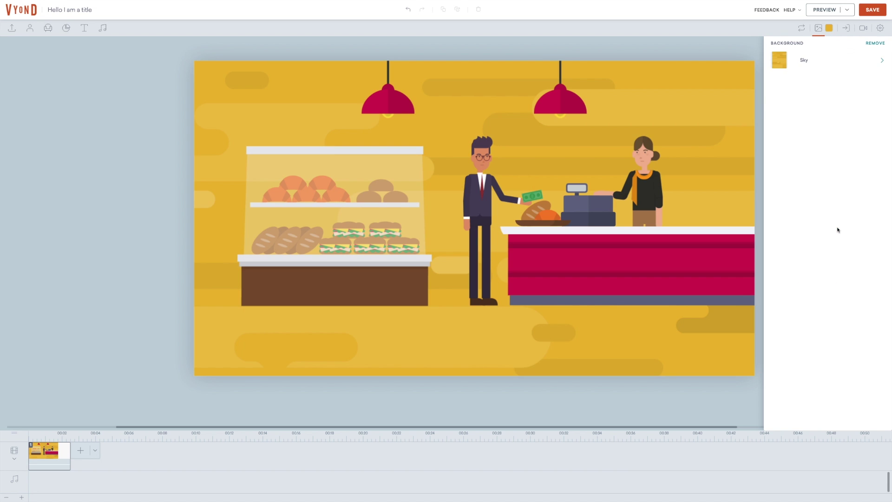
left_click(818, 29)
Recolour the background light green (7FCF80) and bring up the scene transition effects list.
left_click(829, 28)
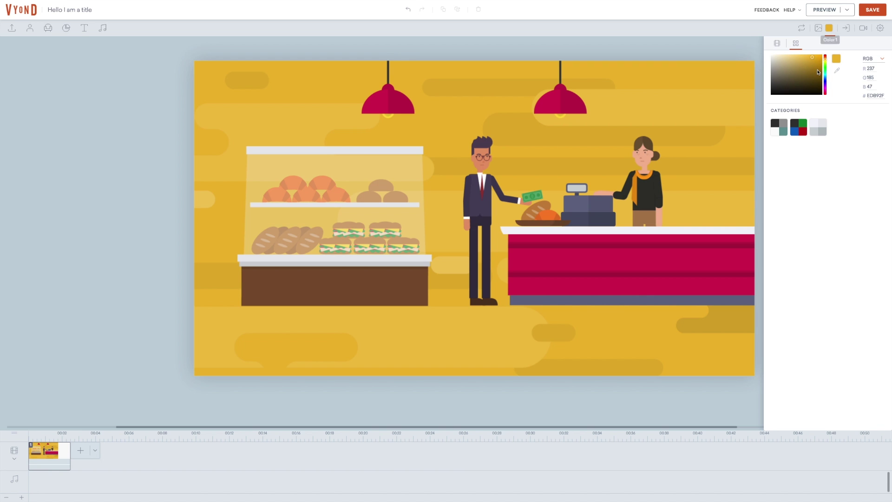
left_click(826, 69)
left_click_drag(814, 60, 791, 62)
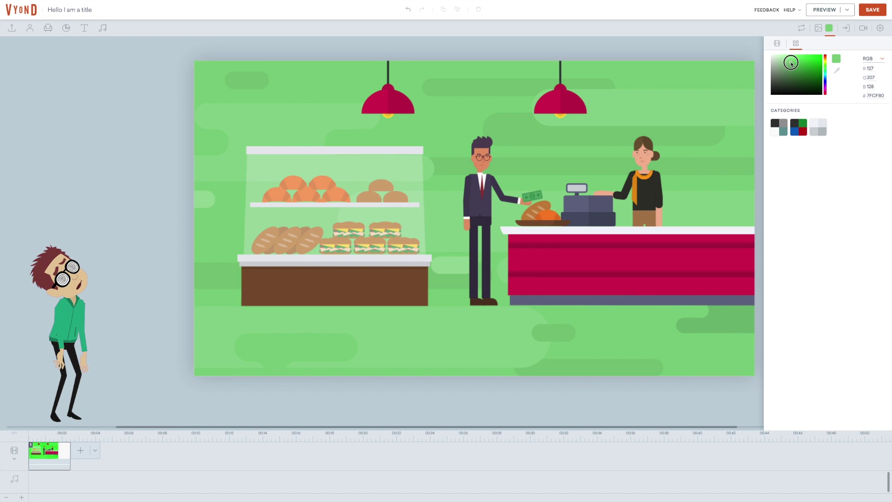
left_click(829, 28)
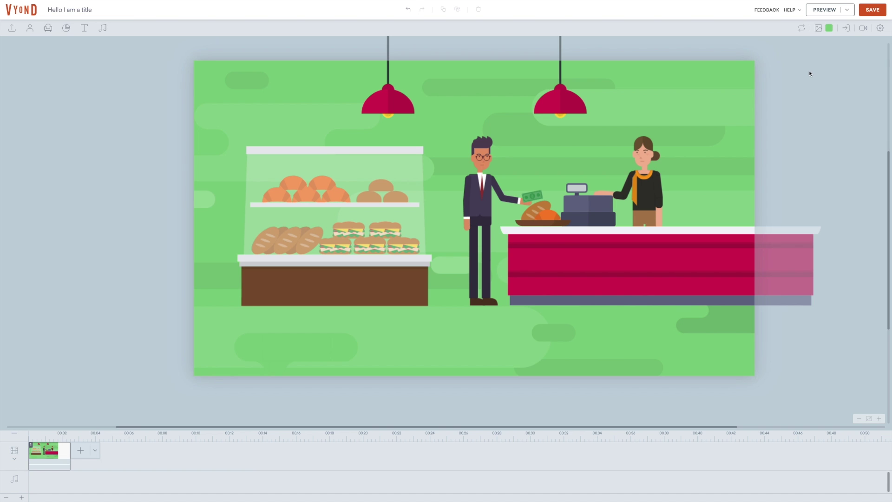
left_click(848, 29)
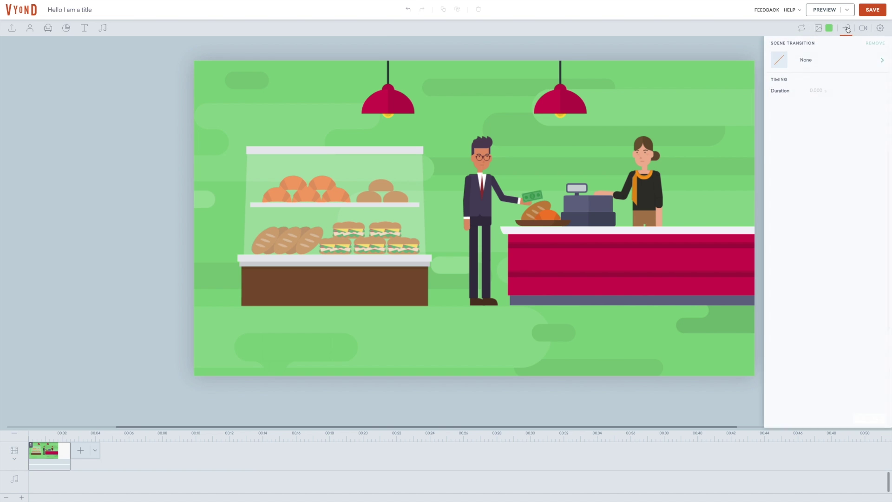
left_click(882, 60)
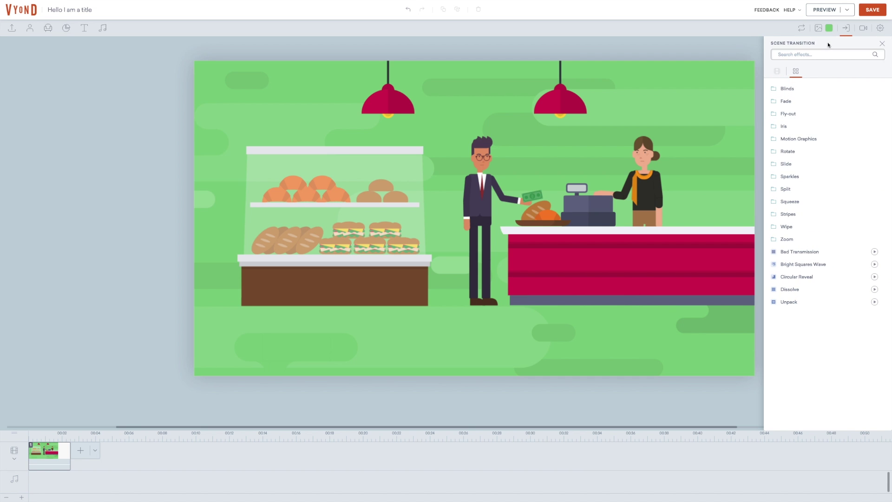
Check the scene duration, drag the bakery clip out to 3.667 seconds, and select the counter.
left_click(863, 29)
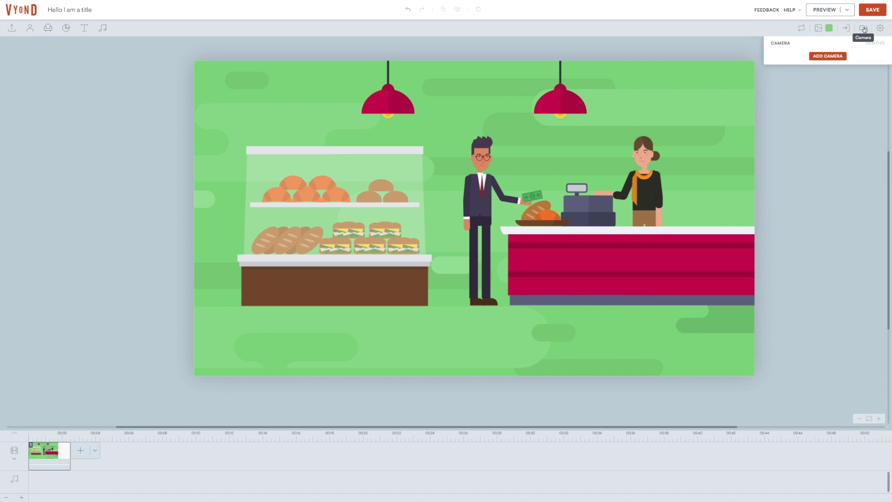
left_click(880, 28)
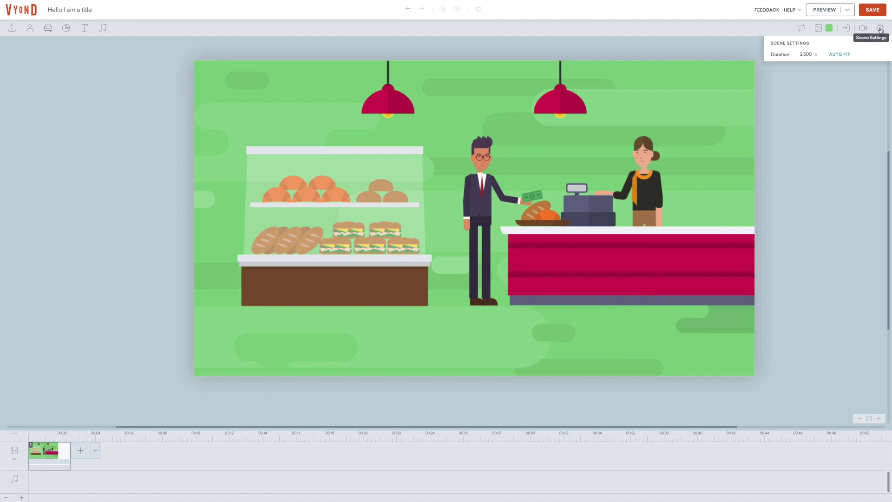
double_click(806, 55)
left_click(802, 92)
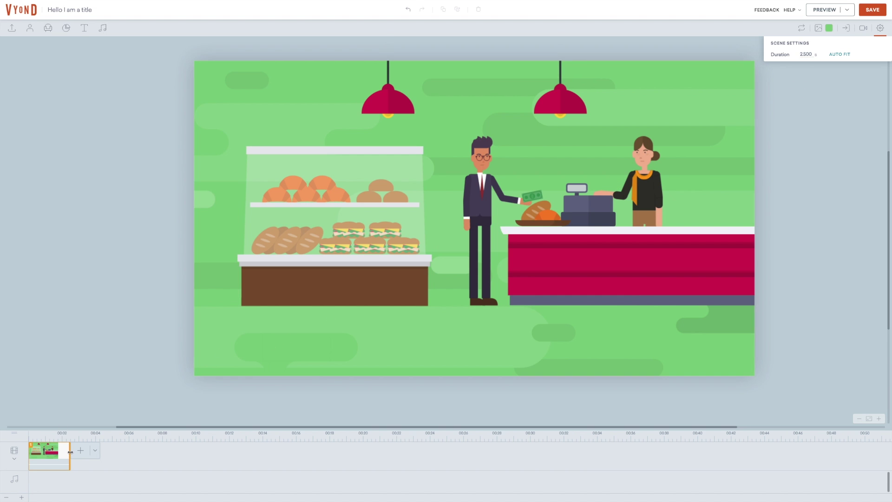
left_click_drag(71, 451, 90, 449)
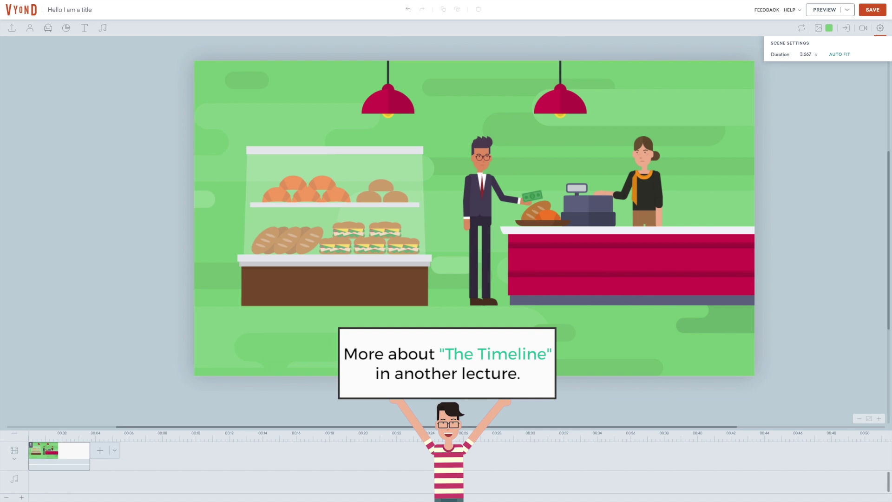
left_click(558, 260)
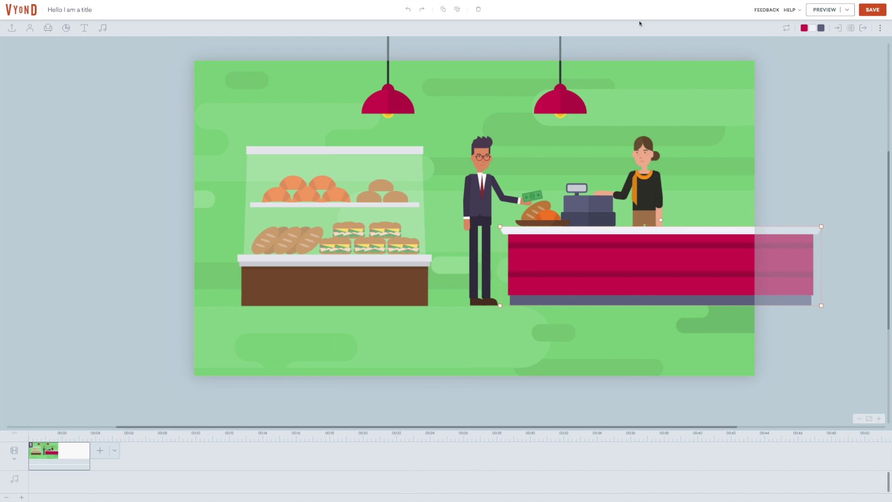
left_click(798, 11)
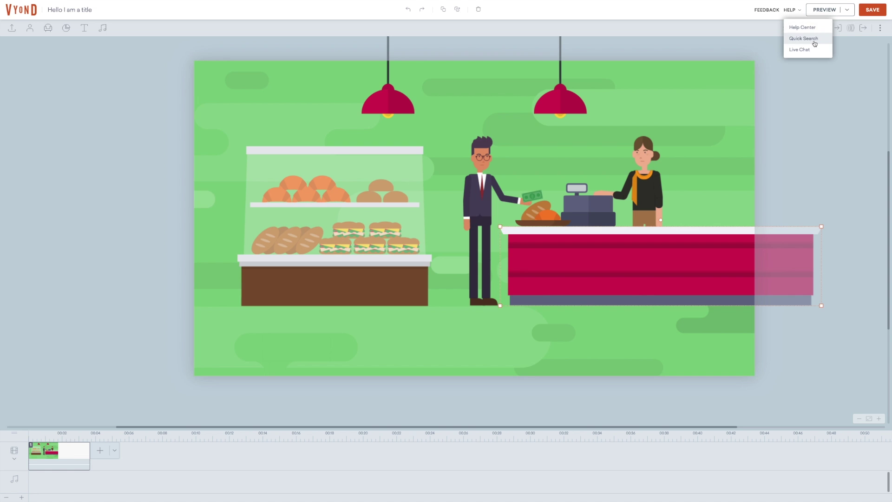
left_click(815, 40)
type("shortcuts")
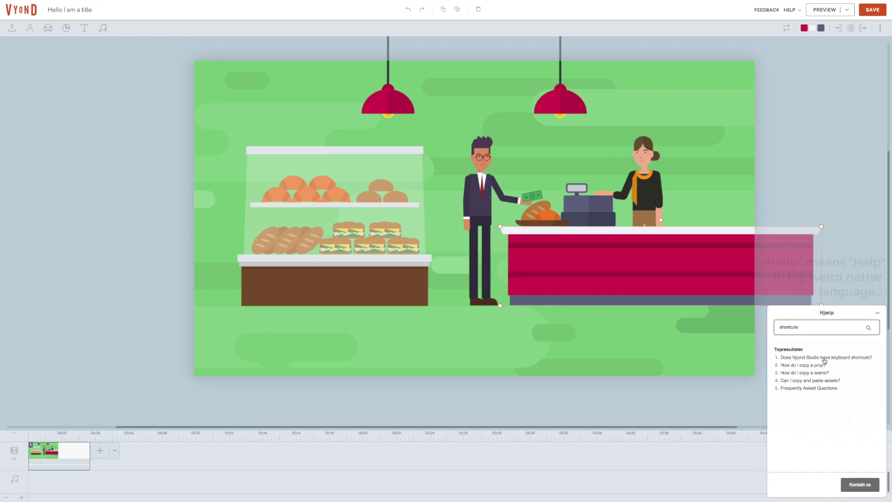
left_click(824, 358)
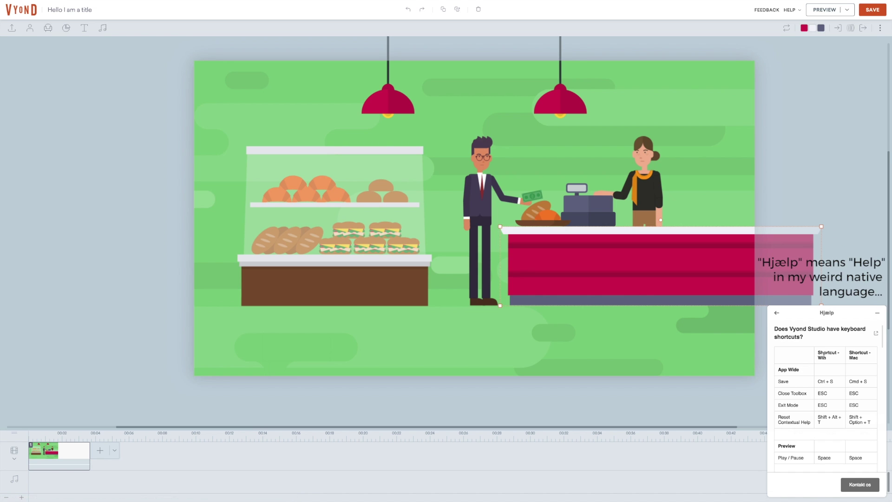
left_click_drag(884, 342, 882, 321)
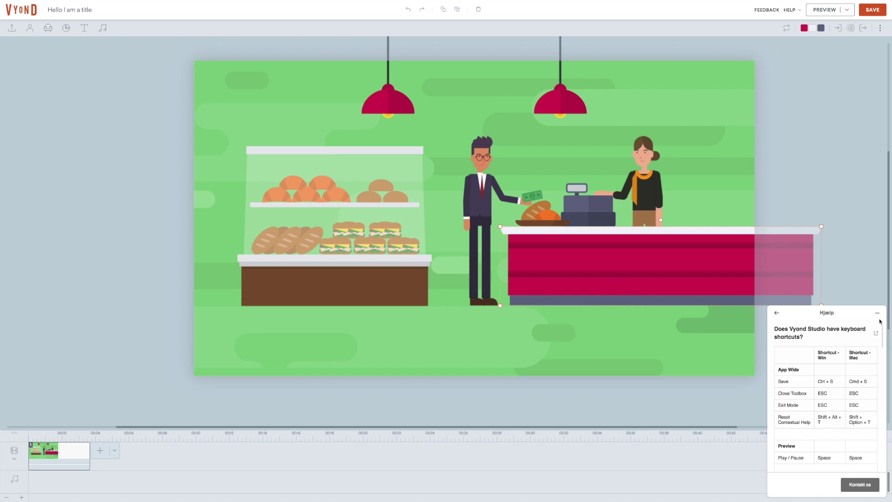
left_click(880, 315)
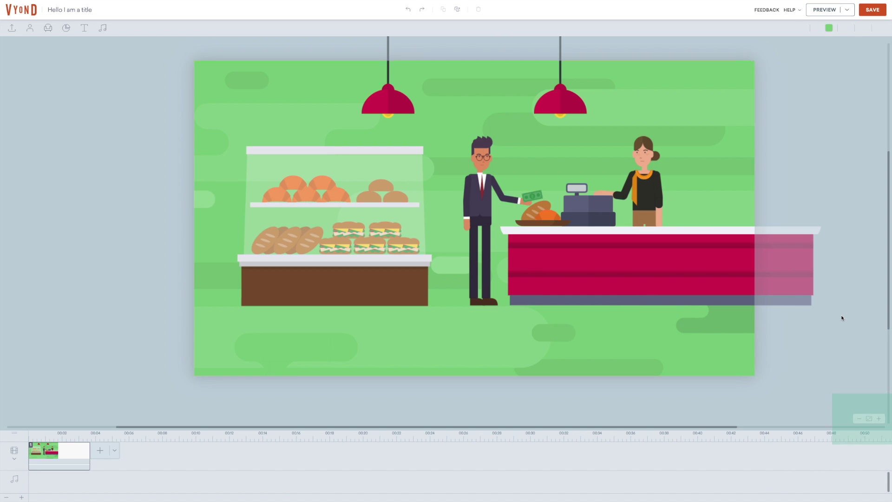
Zoom the stage out and back in, then fit the whole bakery scene to the screen.
left_click(862, 419)
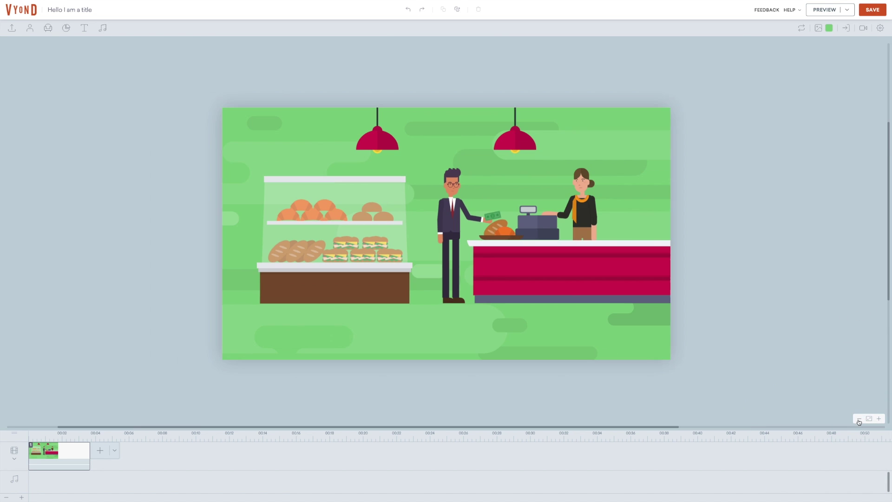
left_click(862, 419)
left_click(861, 419)
left_click(881, 420)
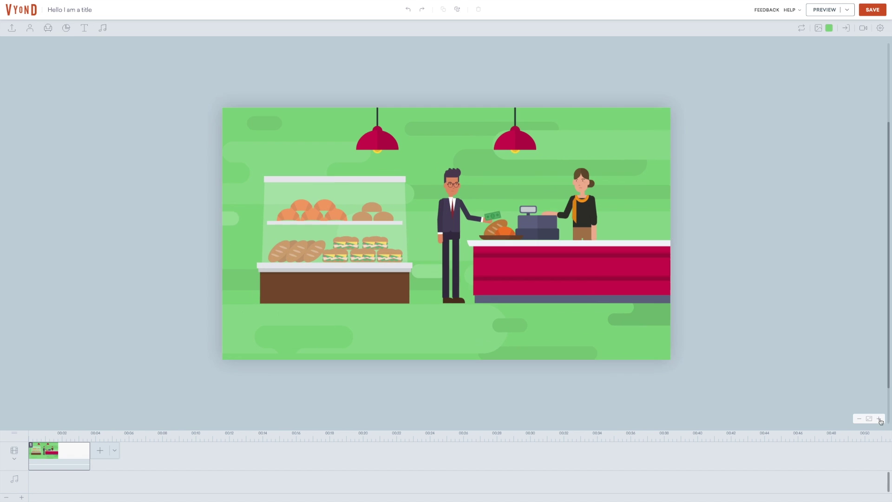
left_click(880, 420)
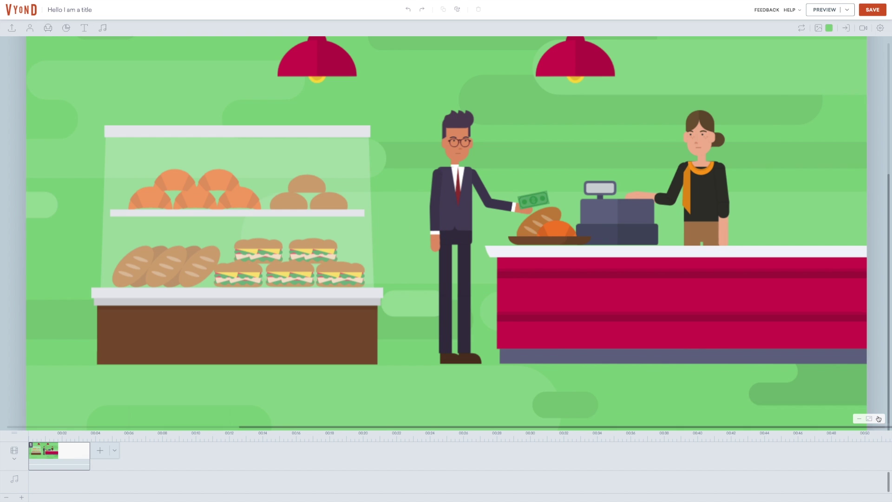
left_click(880, 420)
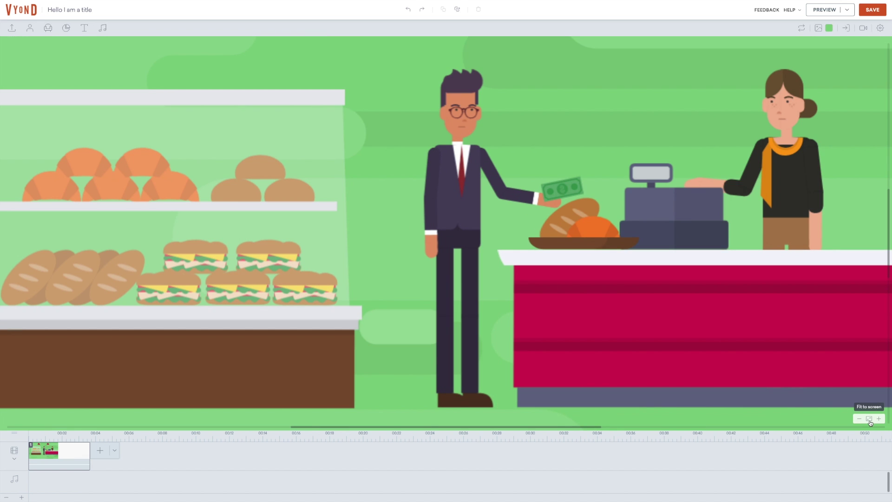
left_click(870, 419)
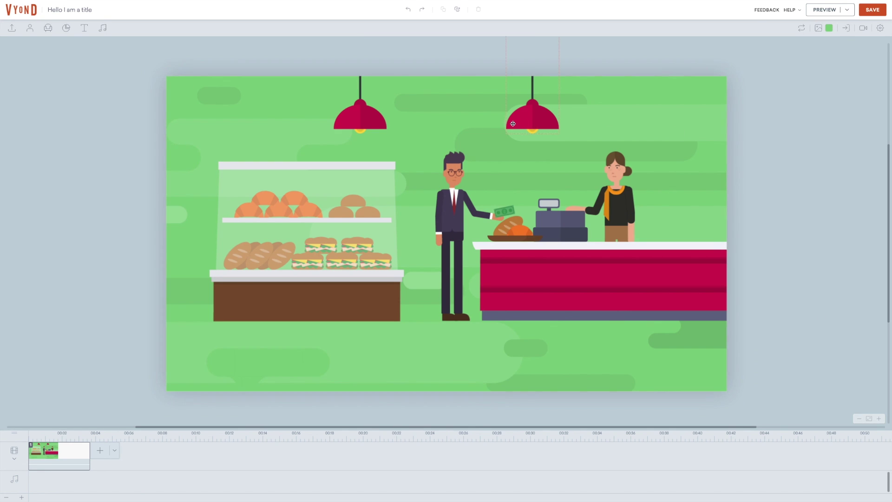
Replace the right hanging lamp with the guitar prop.
left_click(532, 124)
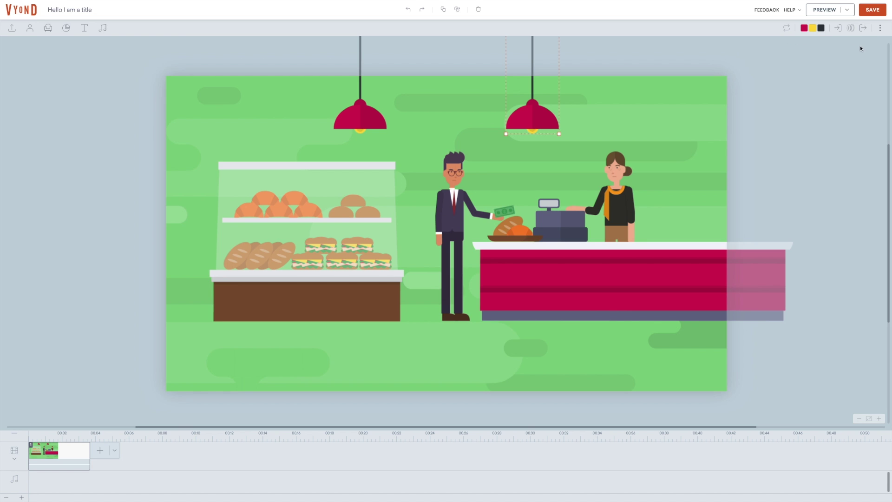
left_click(787, 29)
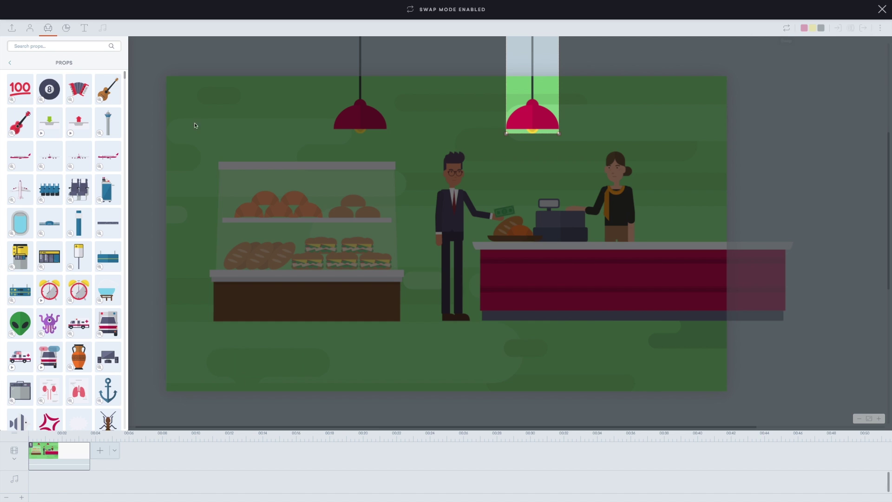
left_click_drag(108, 90, 532, 116)
left_click(753, 122)
left_click(810, 110)
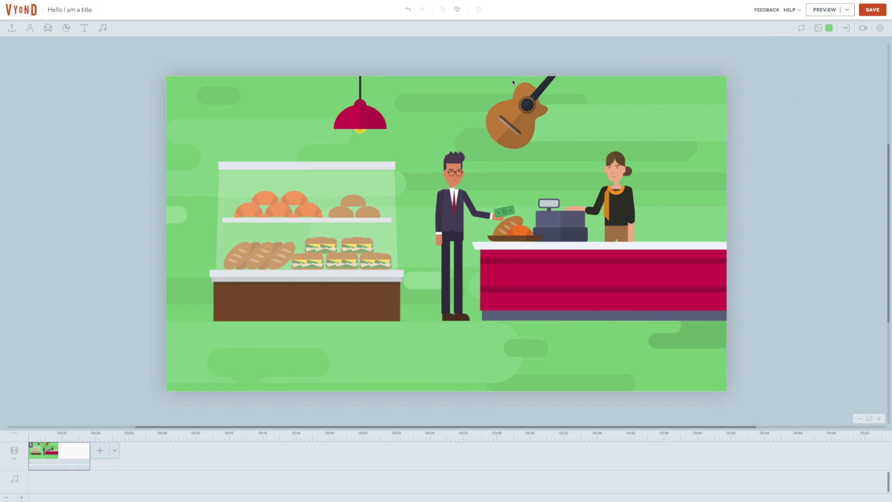
Swap the guitar for the Criminal character from Holidays & Costumes.
left_click(522, 96)
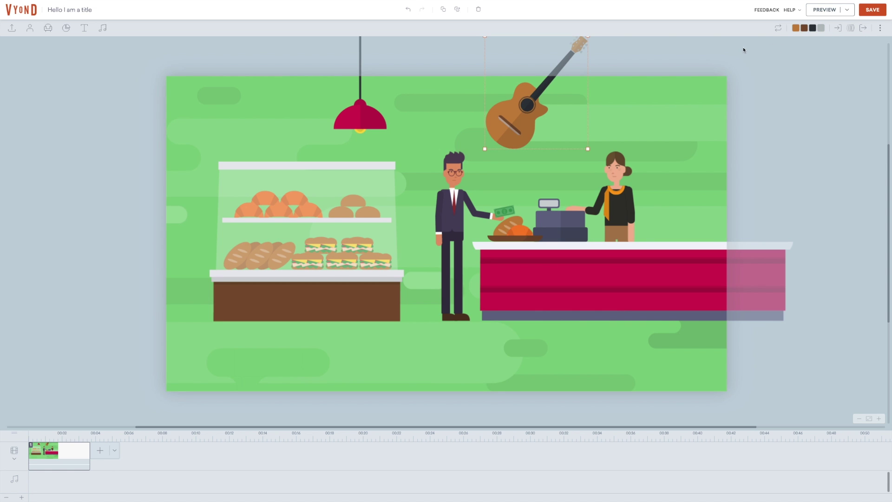
left_click(778, 28)
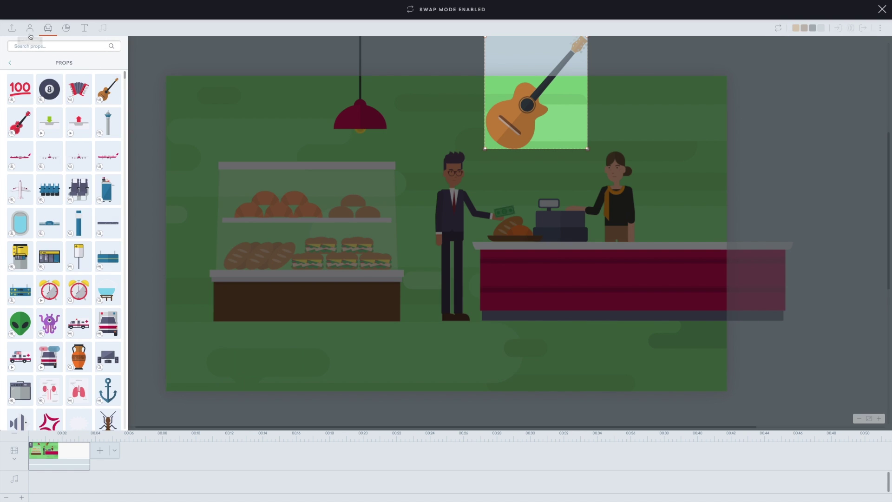
left_click(29, 28)
left_click(106, 96)
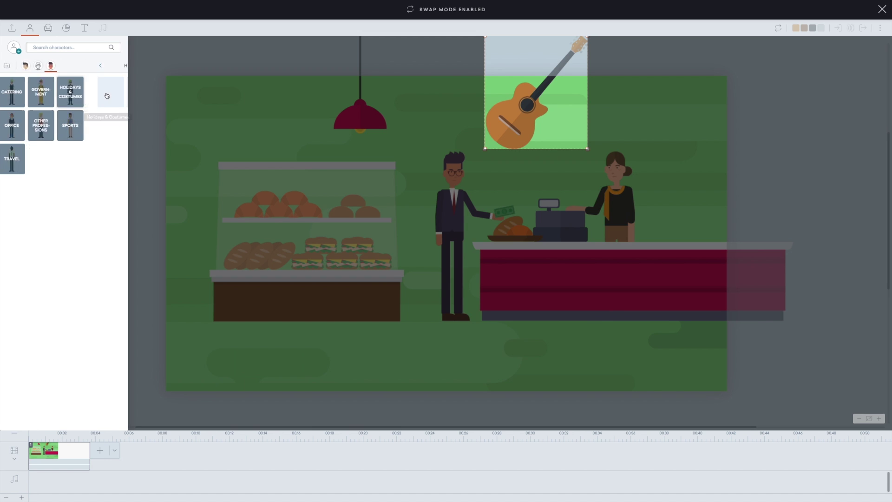
left_click(25, 92)
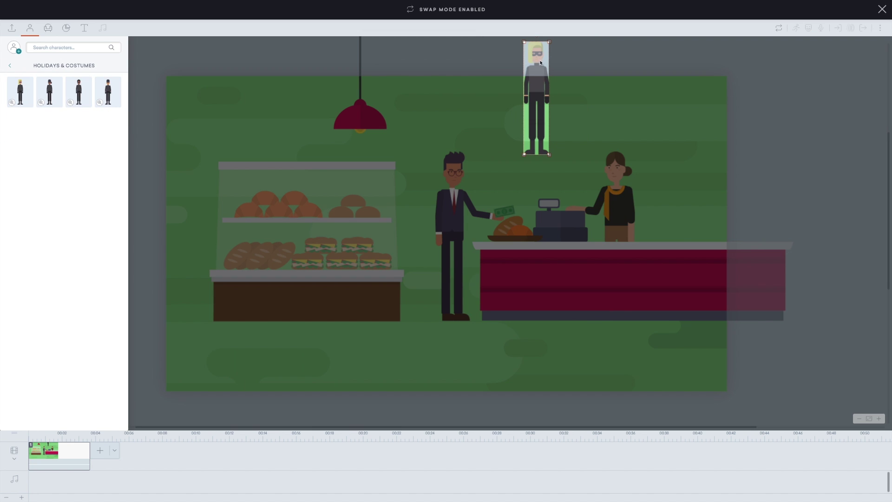
Rotate the Criminal 180° and raise it so it hangs from the ceiling.
left_click_drag(562, 69, 511, 172)
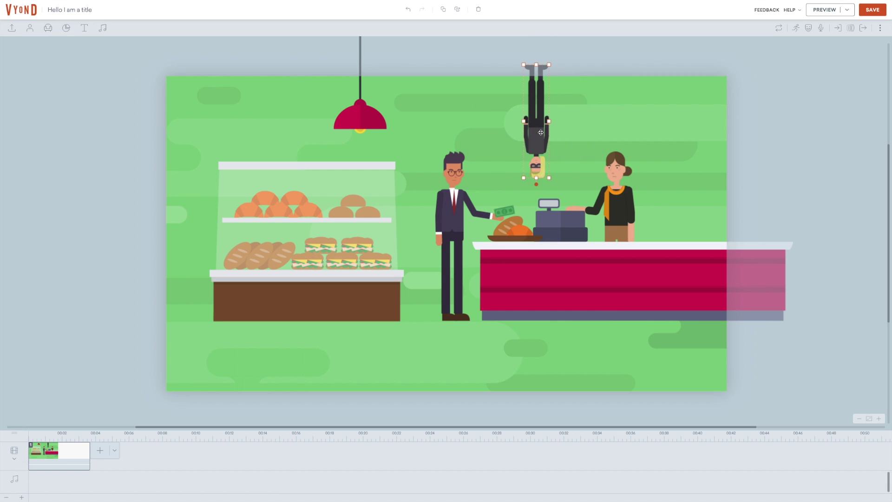
left_click_drag(537, 140, 536, 106)
left_click(775, 128)
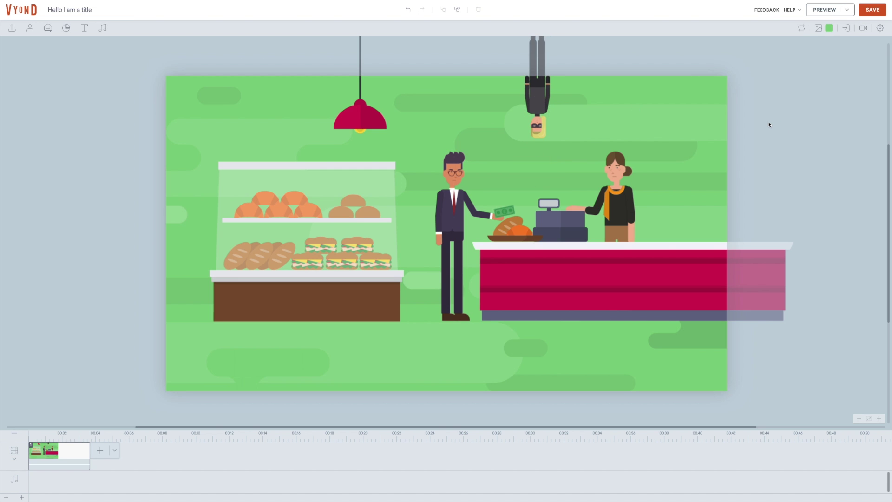
Recolour the left lamp: green 2EA01B shade, red FF3B3B bulb and yellow EDEA2F cord.
left_click(365, 115)
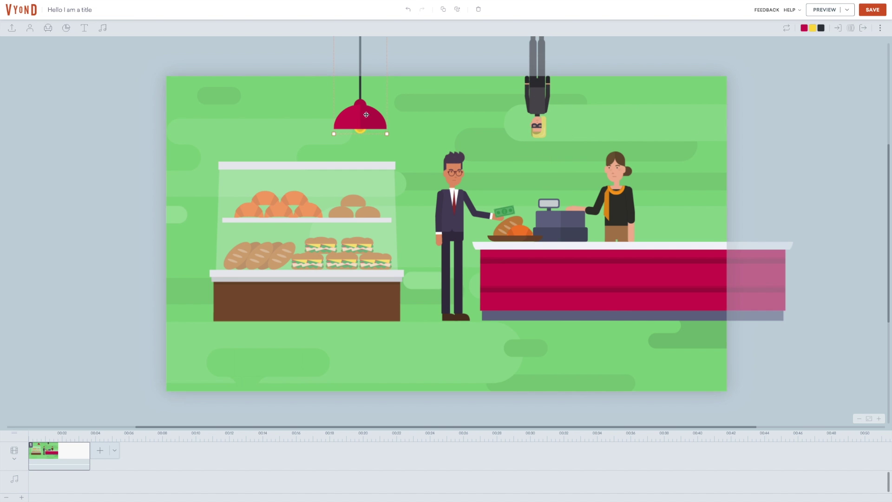
left_click(805, 28)
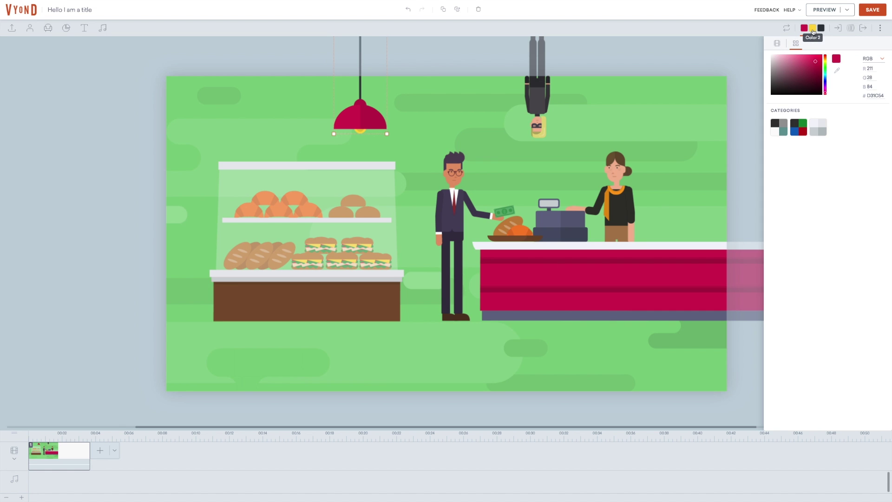
left_click(826, 69)
left_click(815, 71)
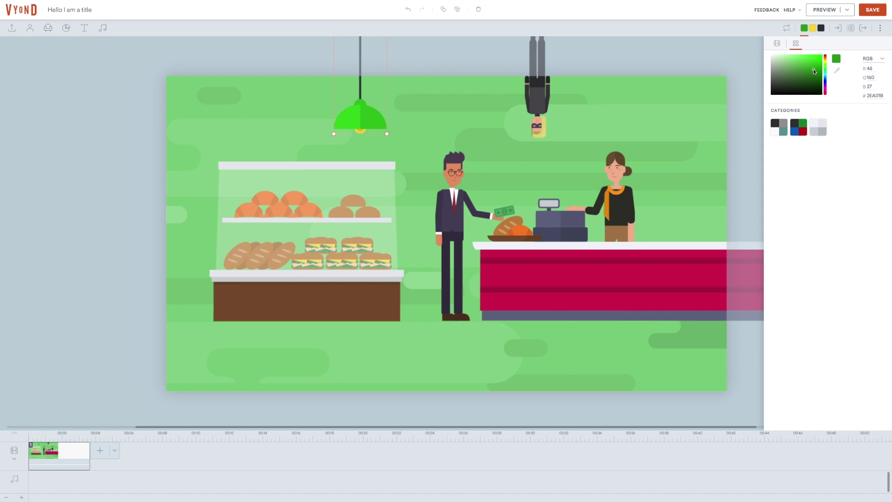
left_click(813, 28)
left_click(826, 55)
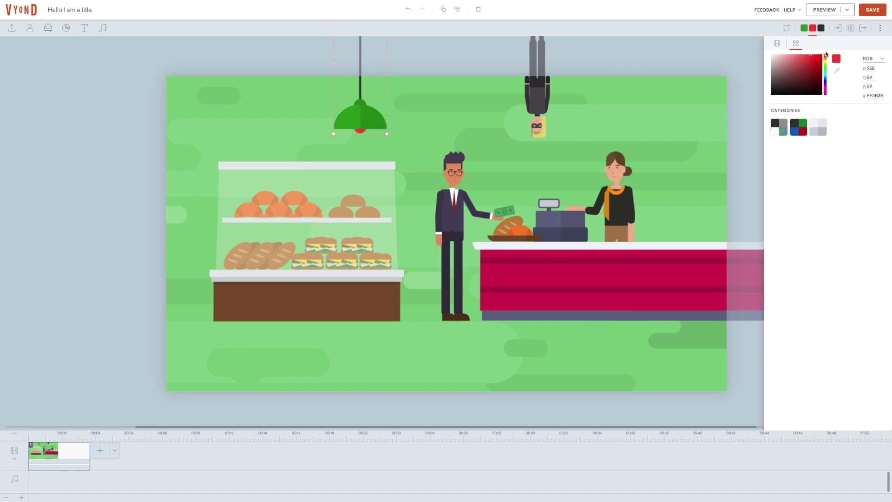
left_click(821, 27)
left_click(826, 59)
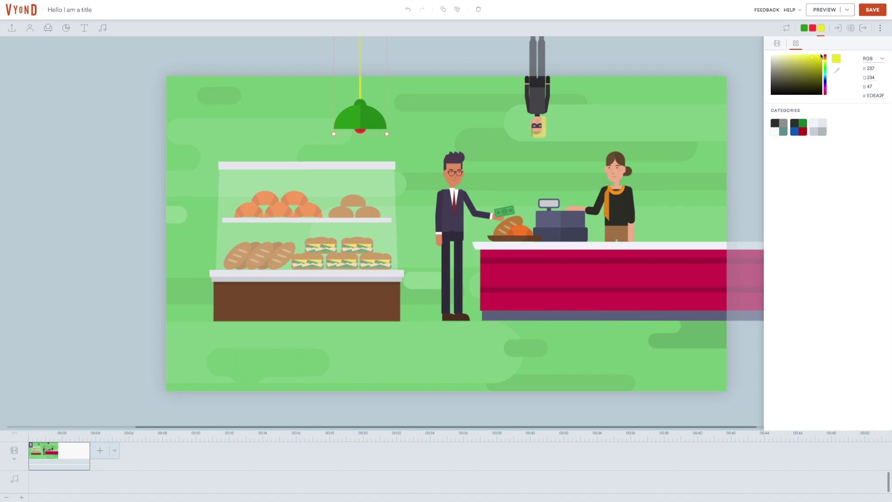
left_click(822, 28)
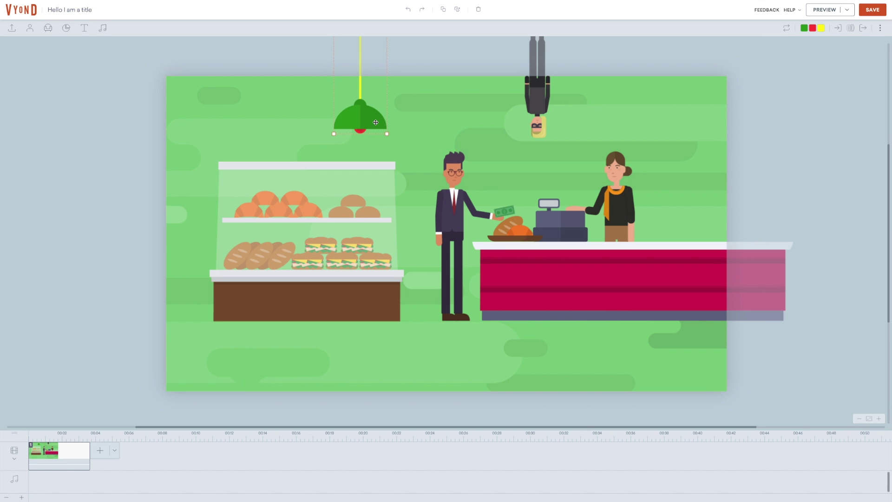
left_click(840, 29)
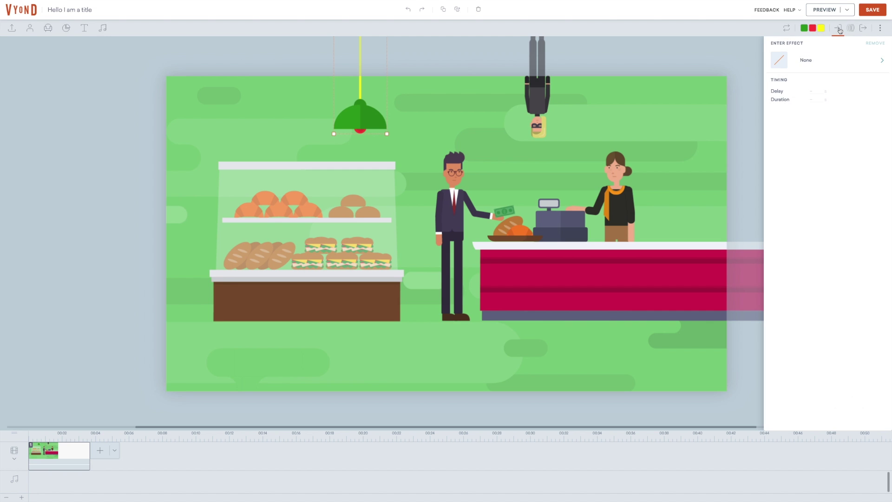
left_click(852, 29)
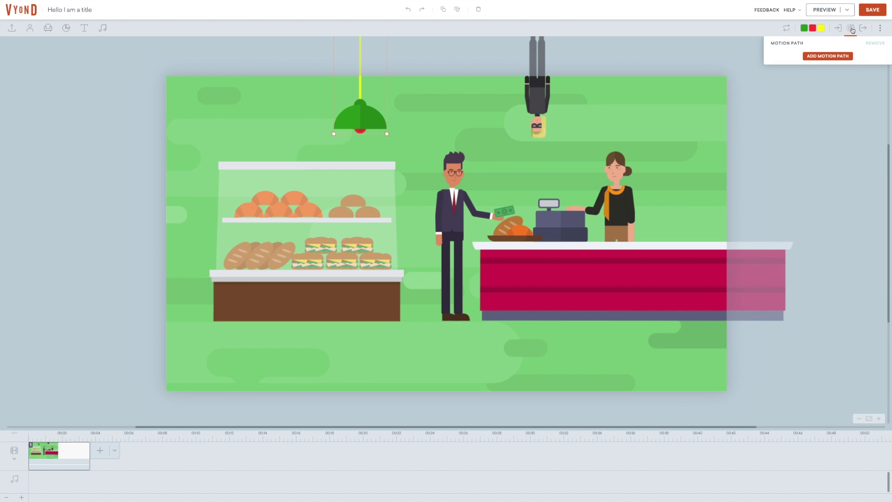
left_click(863, 28)
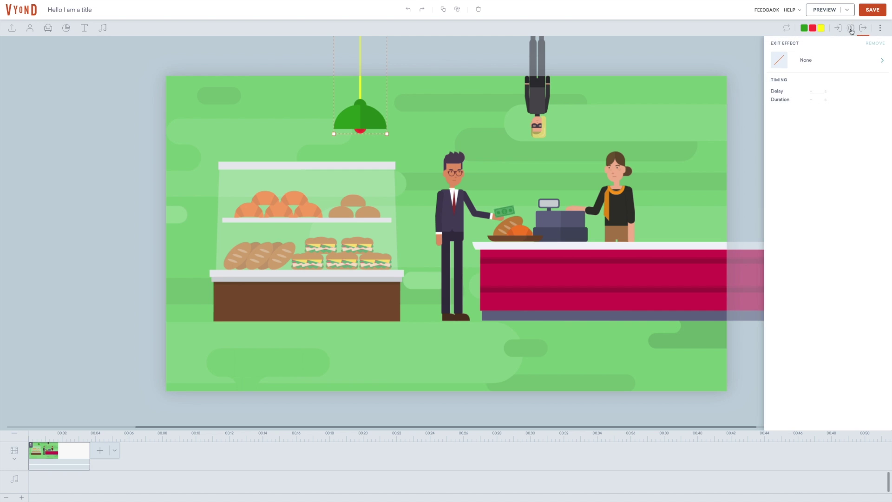
left_click(881, 28)
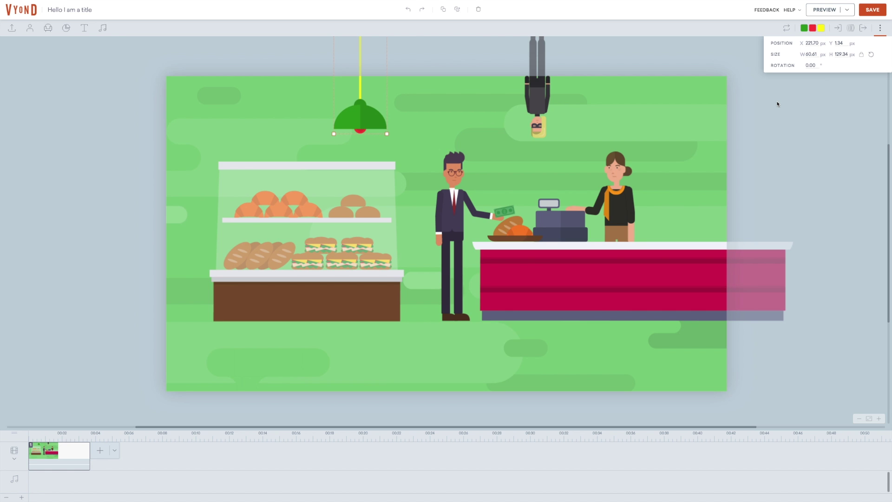
left_click(809, 93)
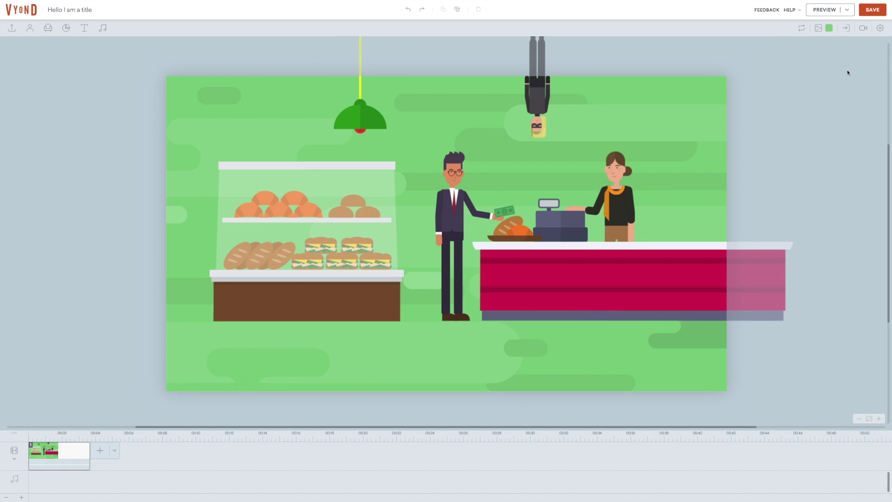
Swap the businessman for a Government firefighter, undoing a trial swap to the purple octopus prop.
left_click(459, 193)
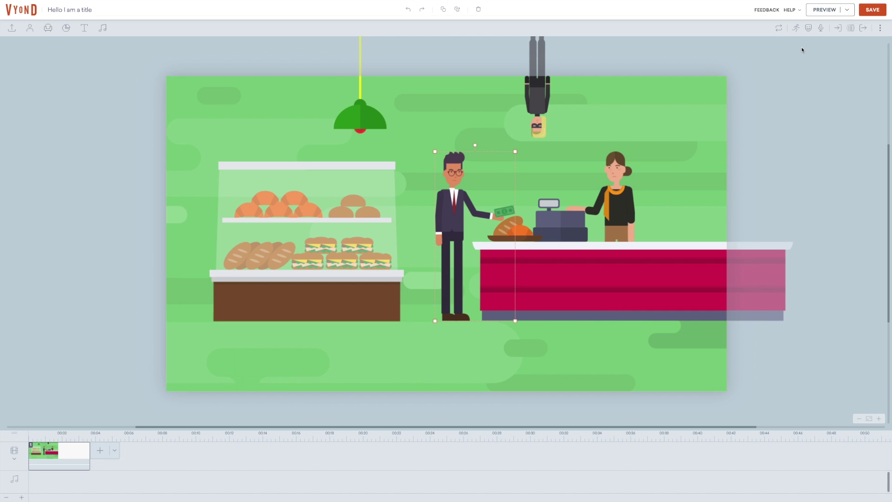
left_click(780, 29)
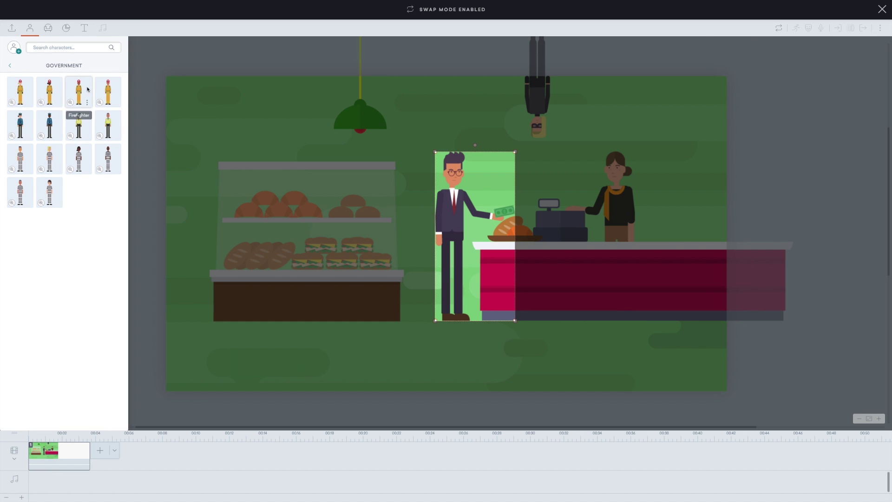
left_click(104, 84)
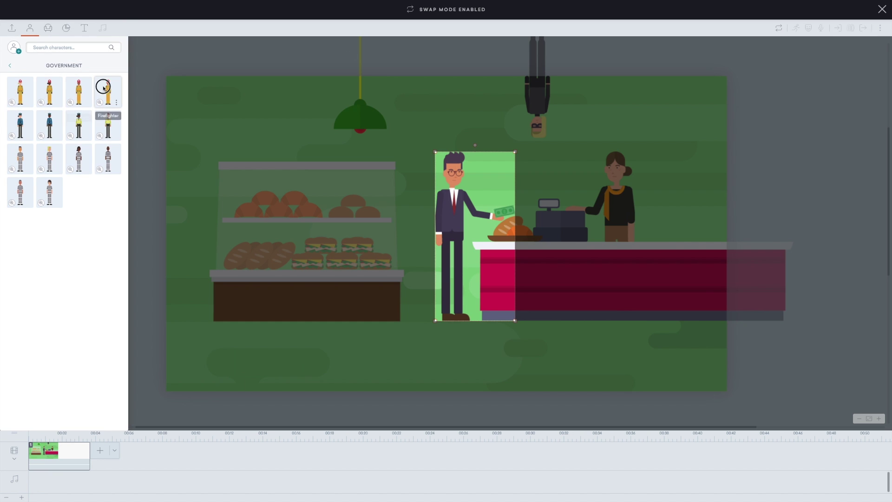
left_click(48, 29)
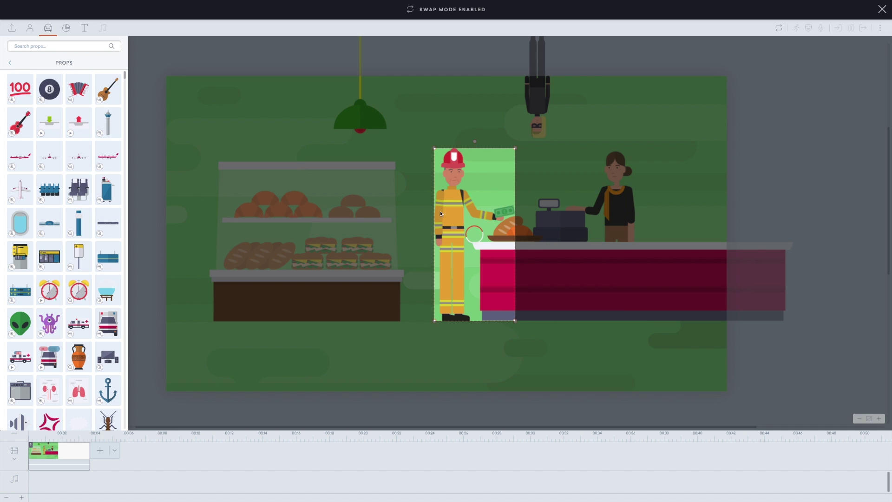
left_click(811, 137)
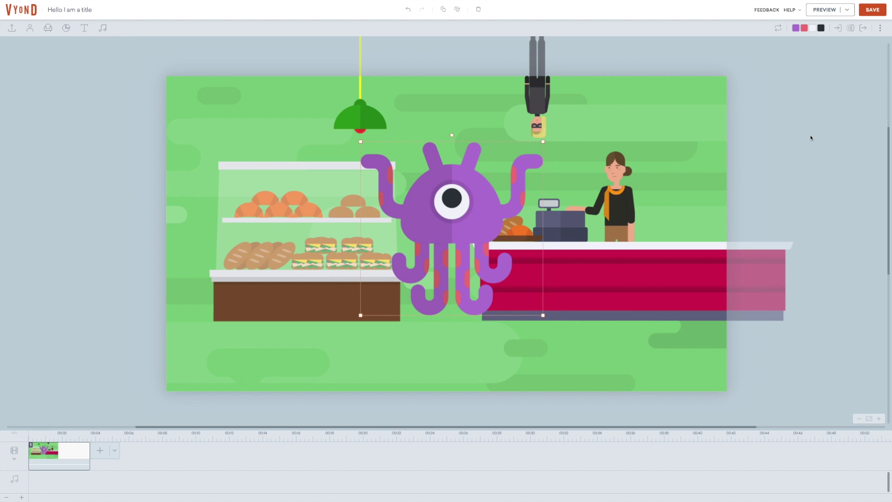
key("ctrl+z")
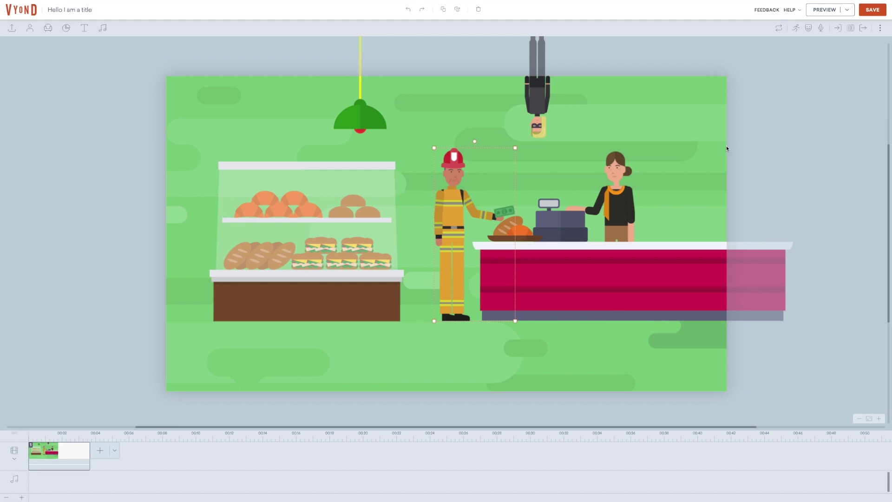
Browse the Handyman and Poses actions, preview two poses, then apply the hands-on-hips pose.
left_click(796, 29)
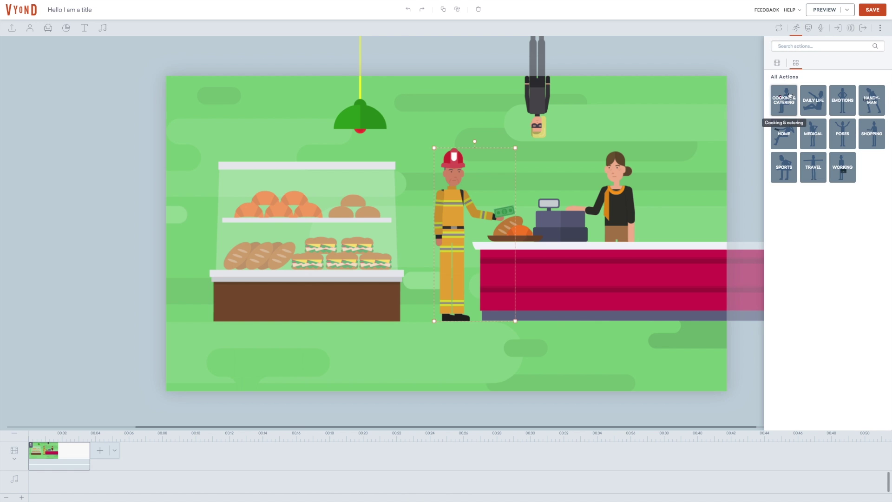
left_click(843, 134)
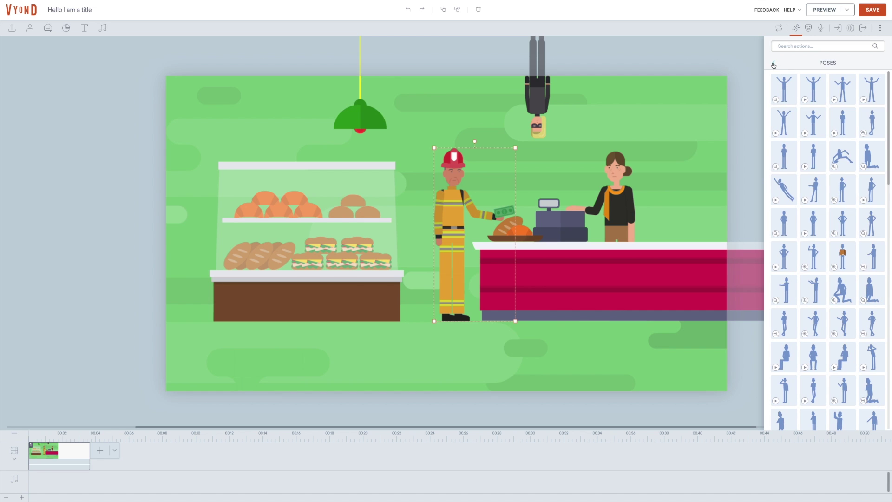
left_click(774, 65)
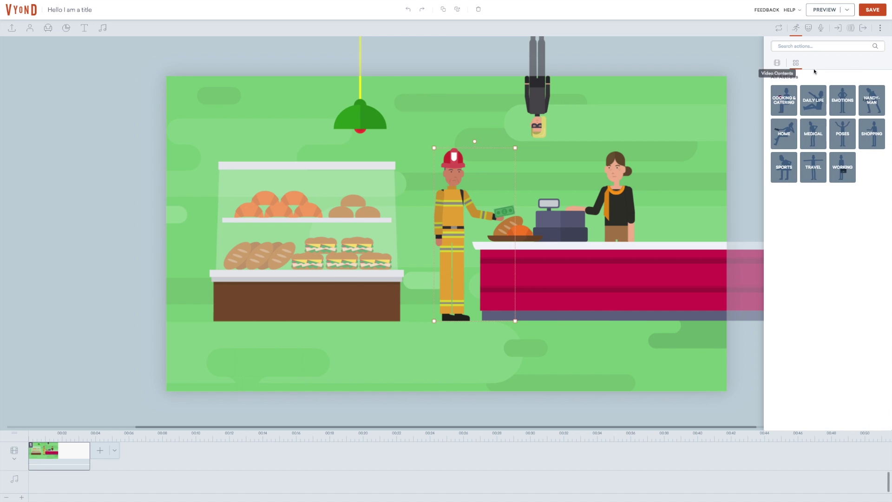
left_click(871, 106)
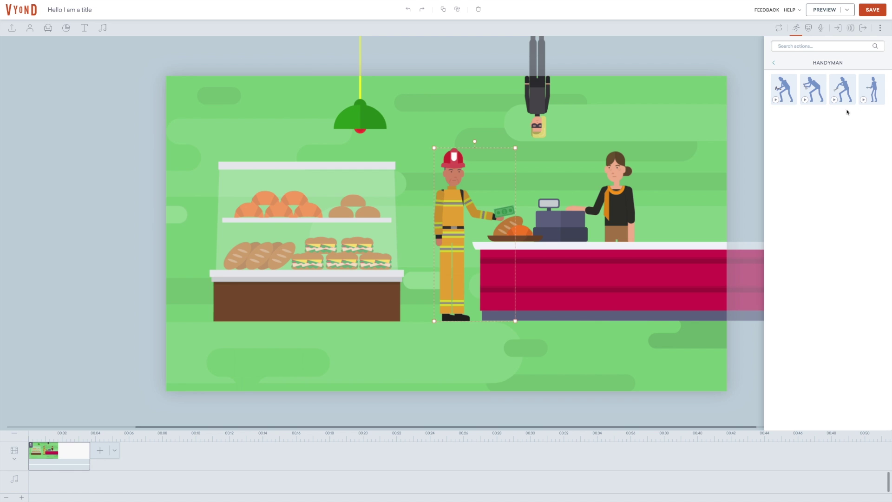
left_click(774, 64)
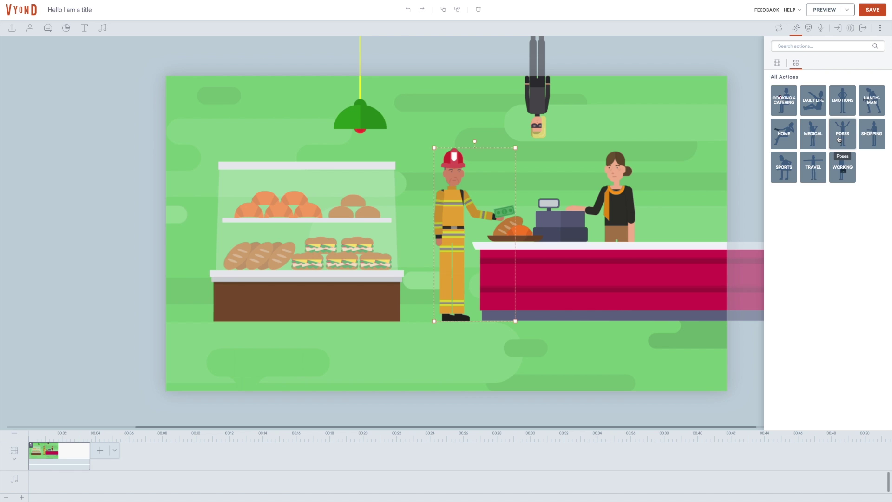
left_click(840, 139)
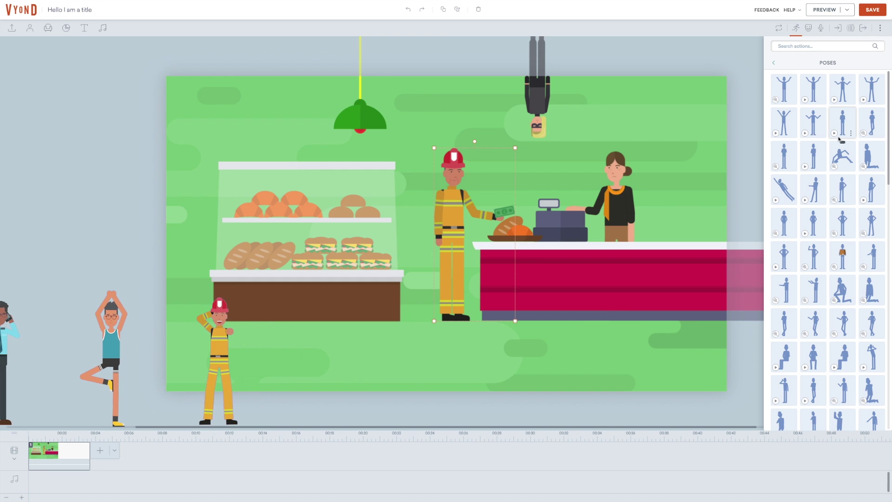
left_click(776, 201)
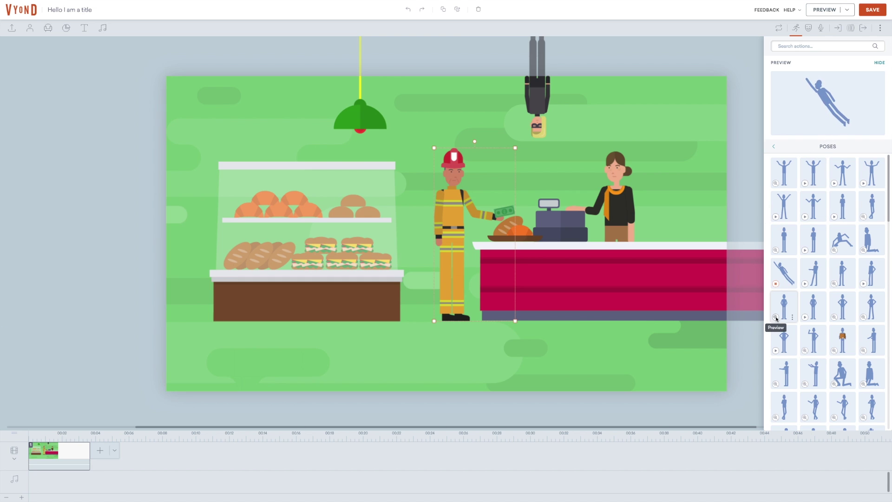
left_click(776, 318)
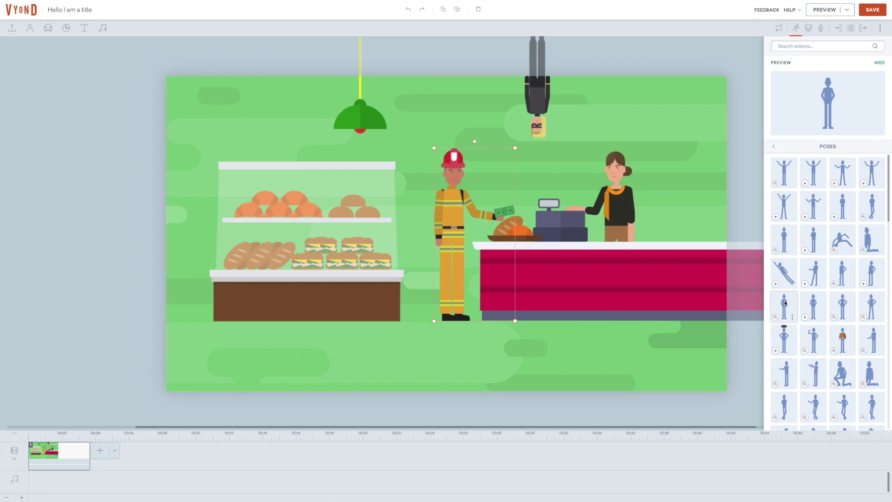
left_click(816, 300)
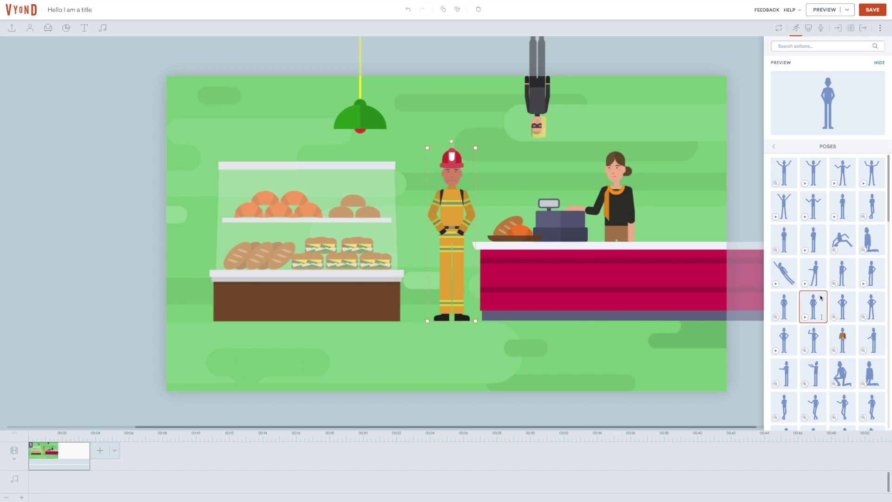
Set the firefighter's expression to Sick and his direction to Left, then deselect him.
left_click(808, 28)
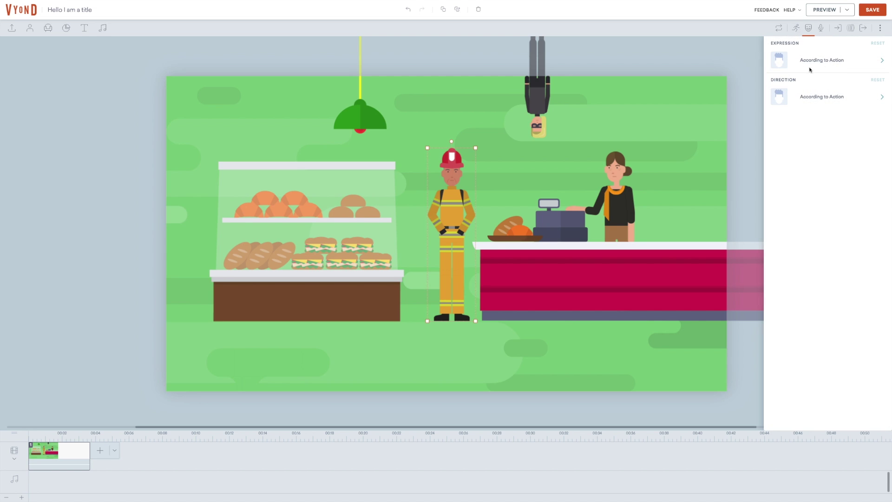
left_click(882, 61)
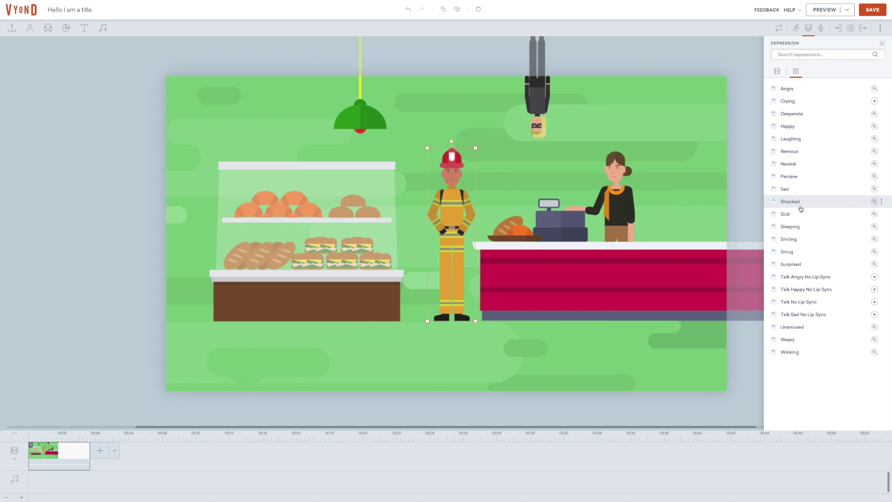
left_click(798, 212)
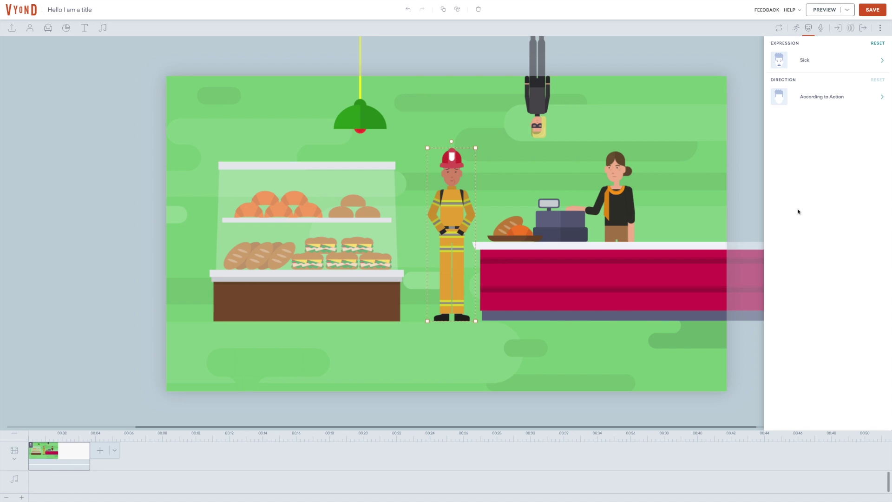
left_click(881, 98)
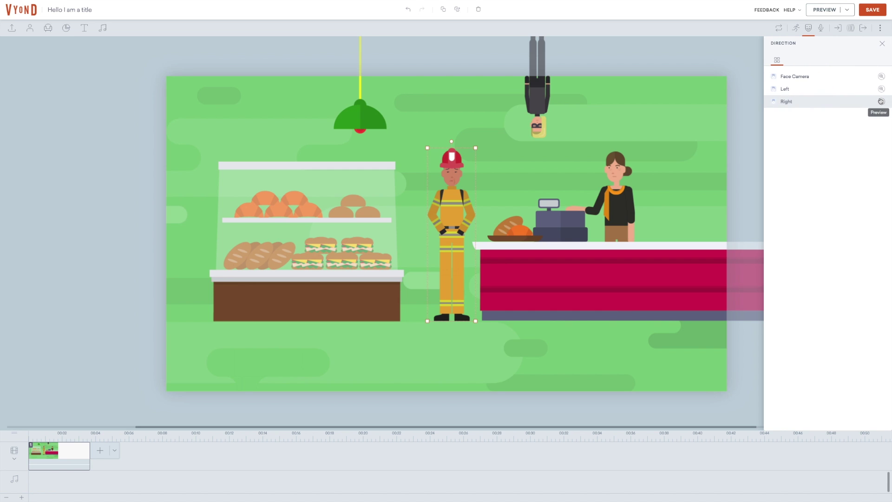
left_click(812, 96)
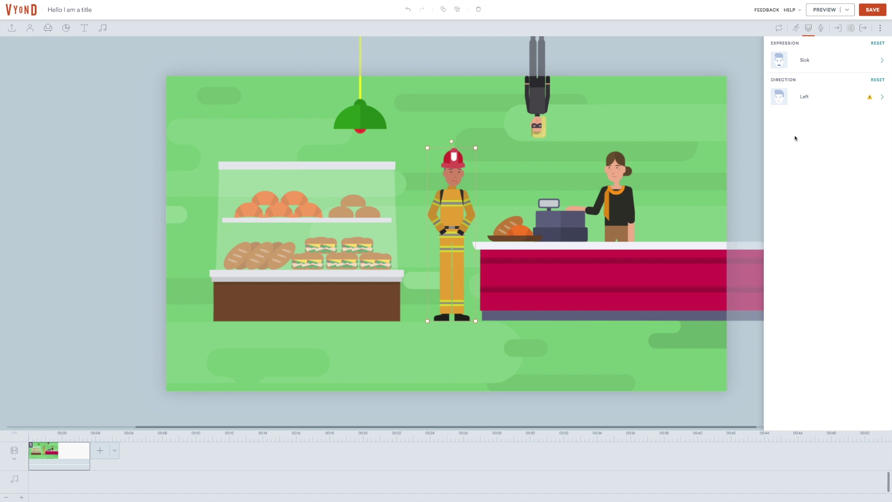
left_click(757, 118)
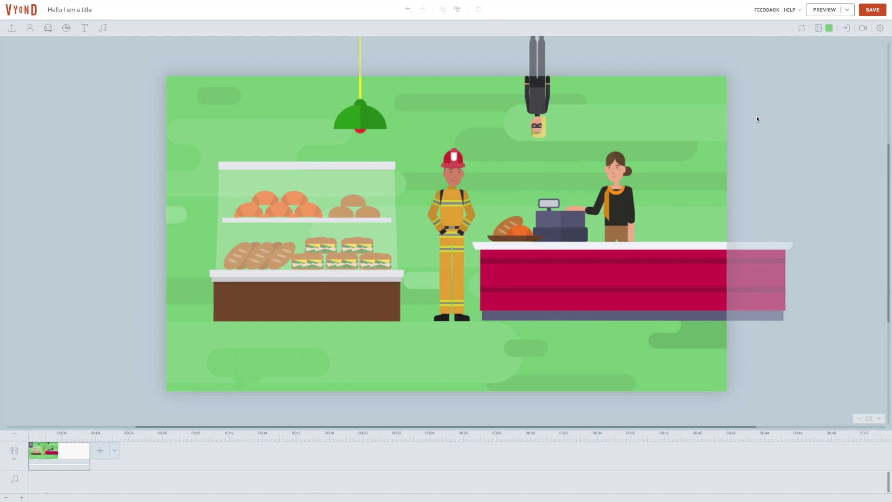
Reselect the firefighter, review his Dialog, Enter, Motion Path and Exit panels, then rotate him onto the floor.
key("Tab")
left_click(821, 34)
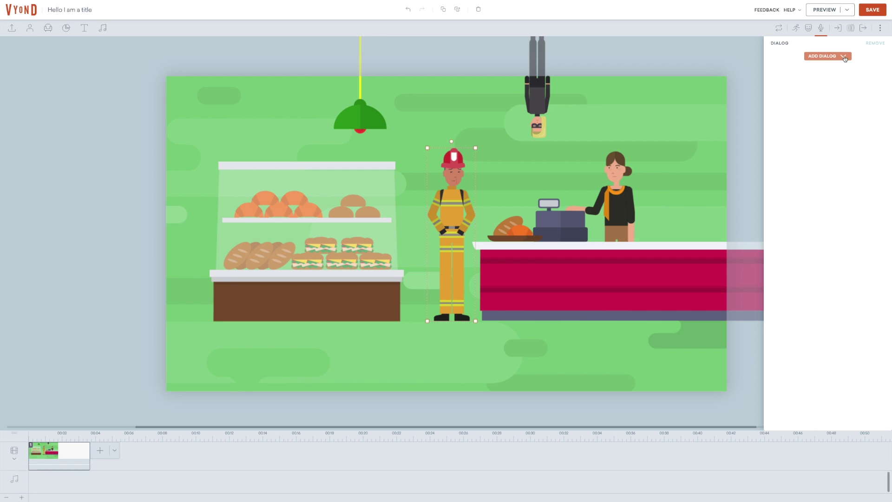
left_click(821, 28)
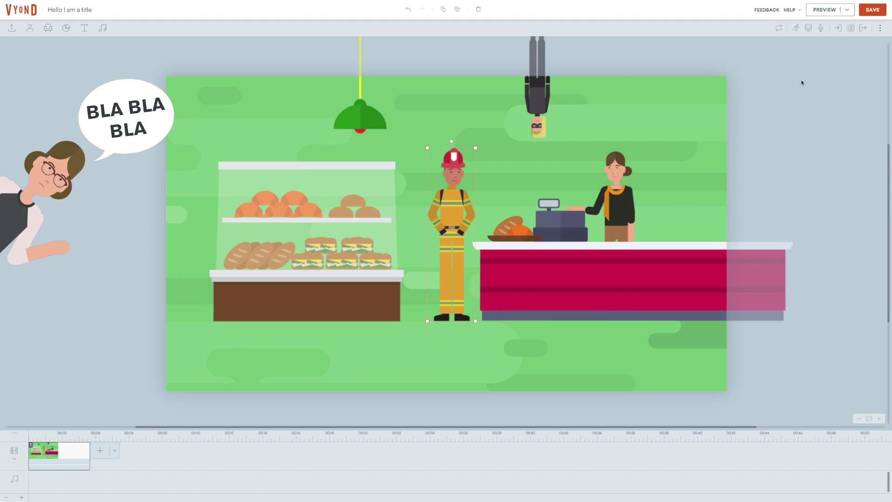
left_click(839, 29)
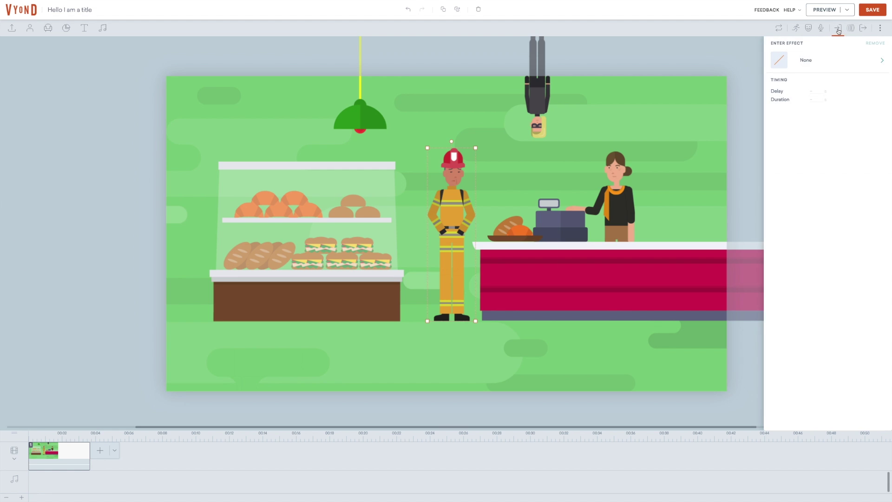
left_click(851, 28)
left_click(860, 29)
left_click(880, 29)
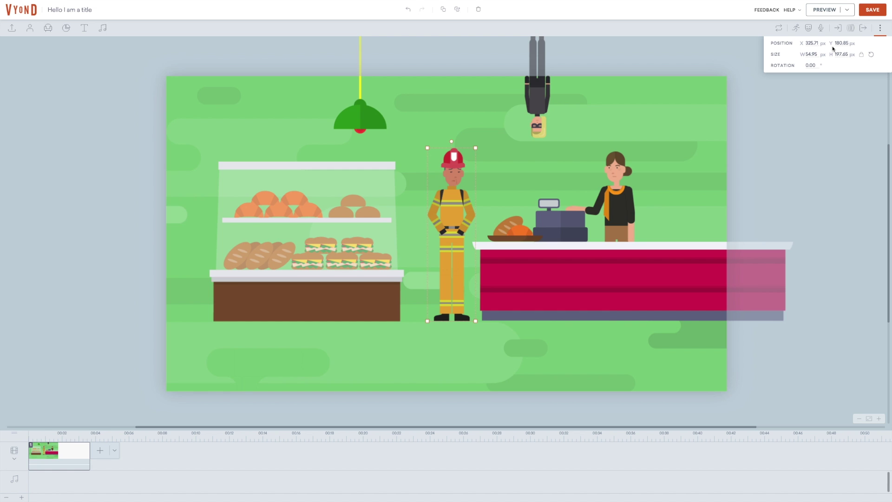
left_click(768, 179)
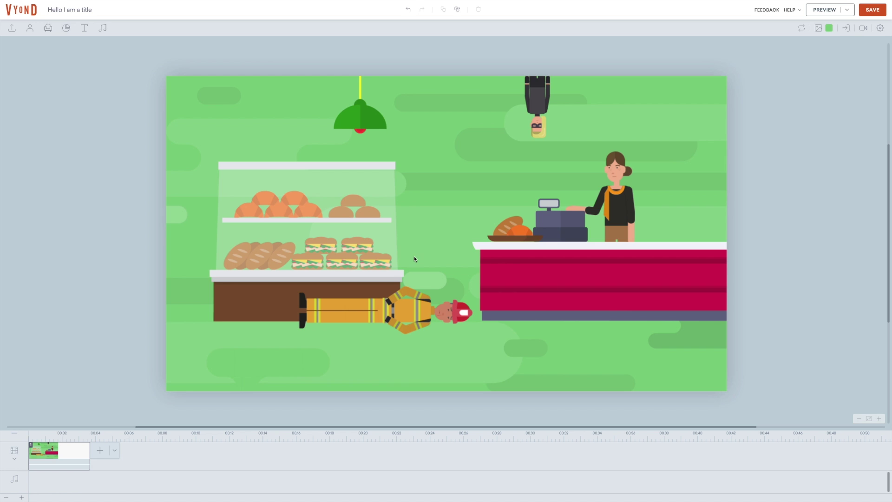
Show the lying firefighter's context menu with Copy, Paste, Group, Flip, Bring To Front and Delete.
right_click(428, 308)
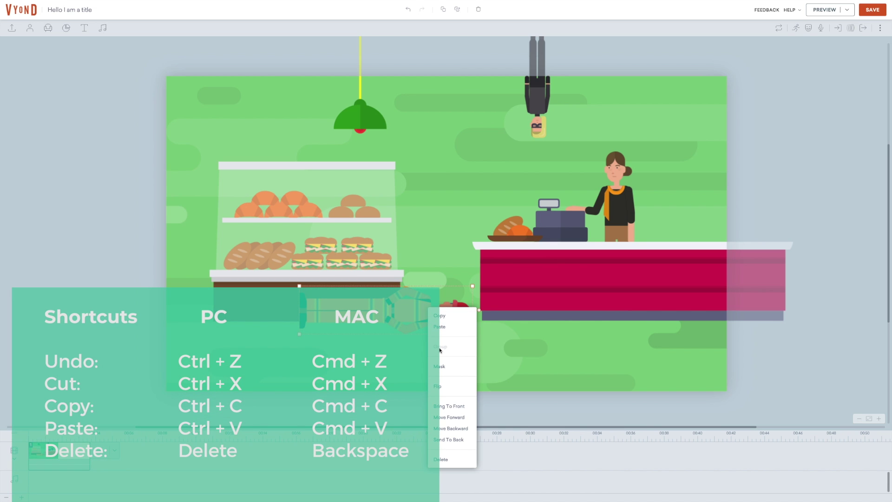
left_click(419, 269)
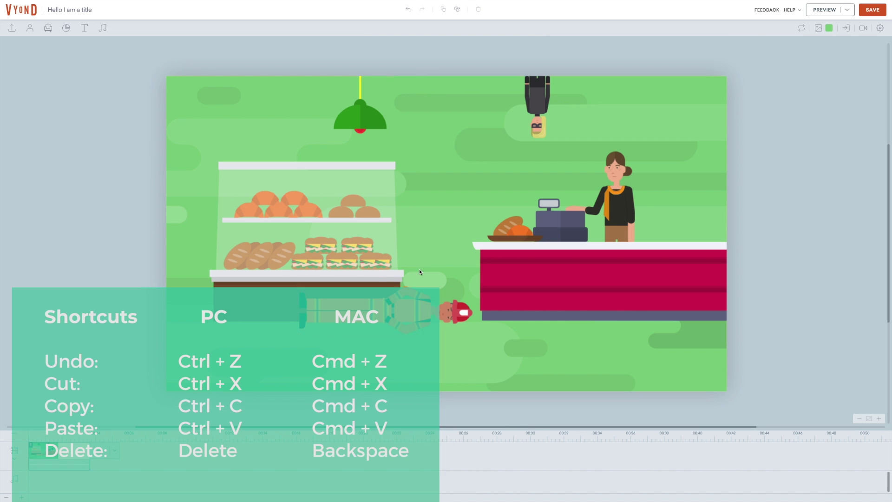
left_click(416, 301)
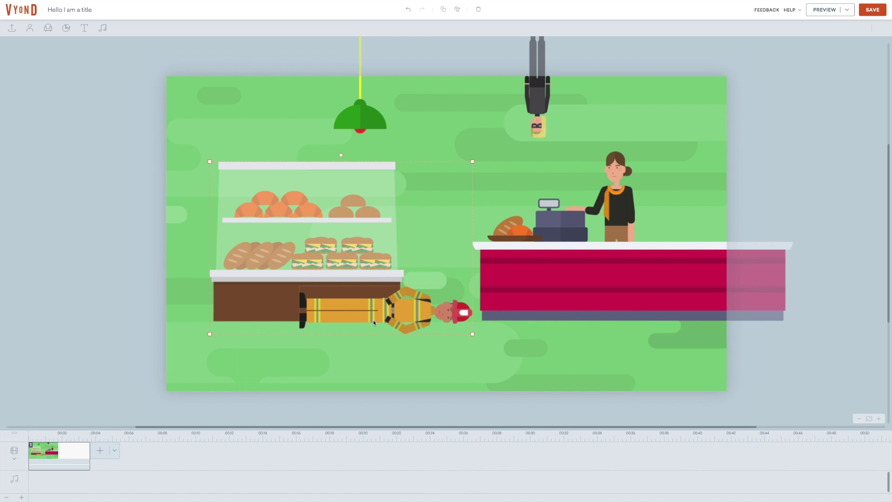
right_click(400, 303)
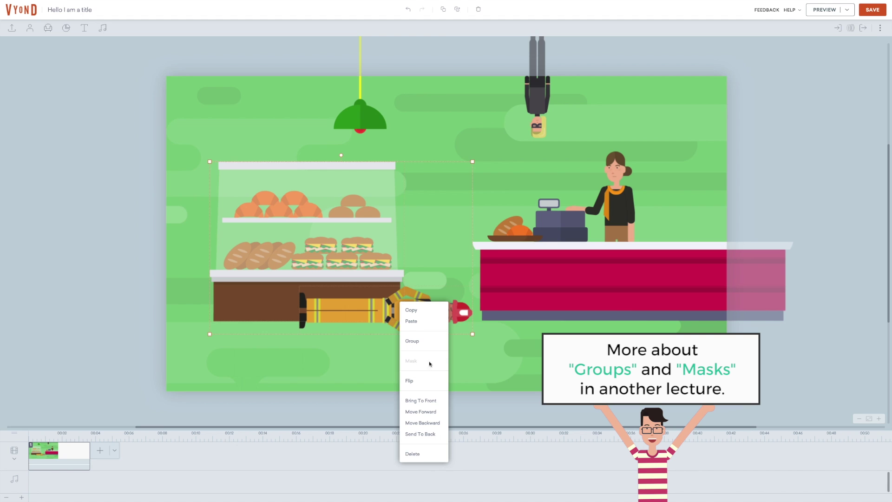
left_click(422, 385)
left_click(448, 313)
right_click(454, 314)
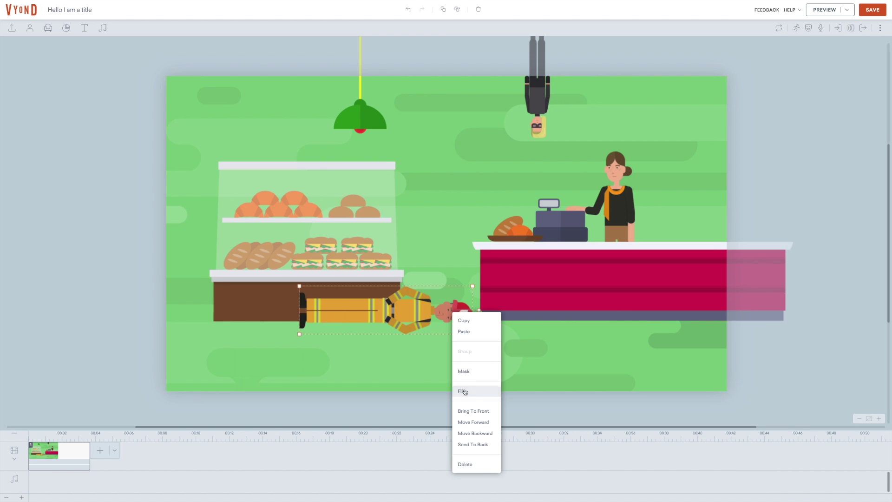
left_click(465, 392)
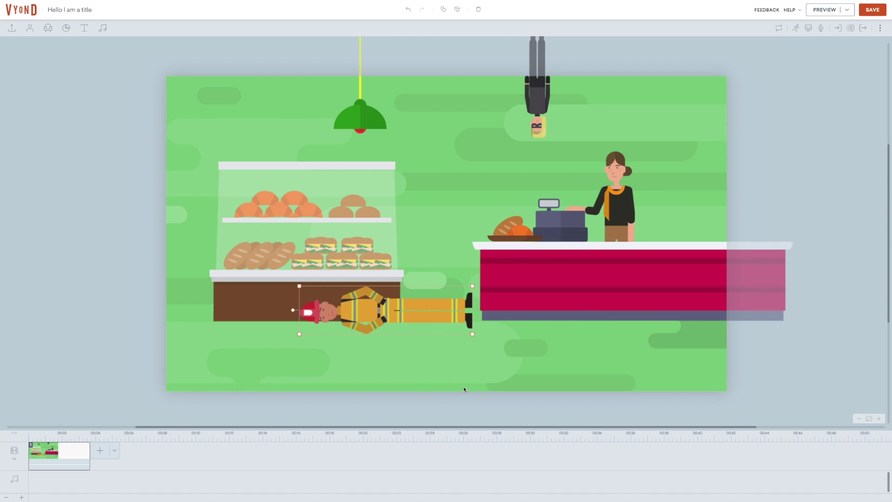
right_click(442, 307)
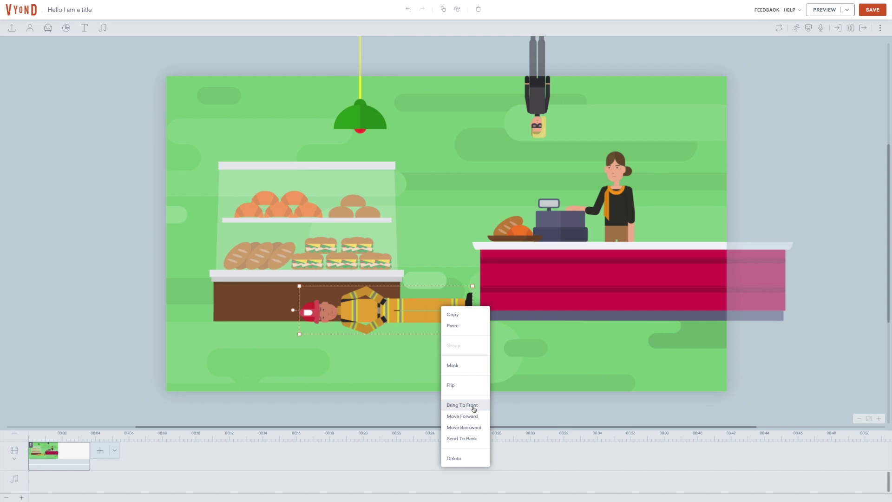
left_click(469, 437)
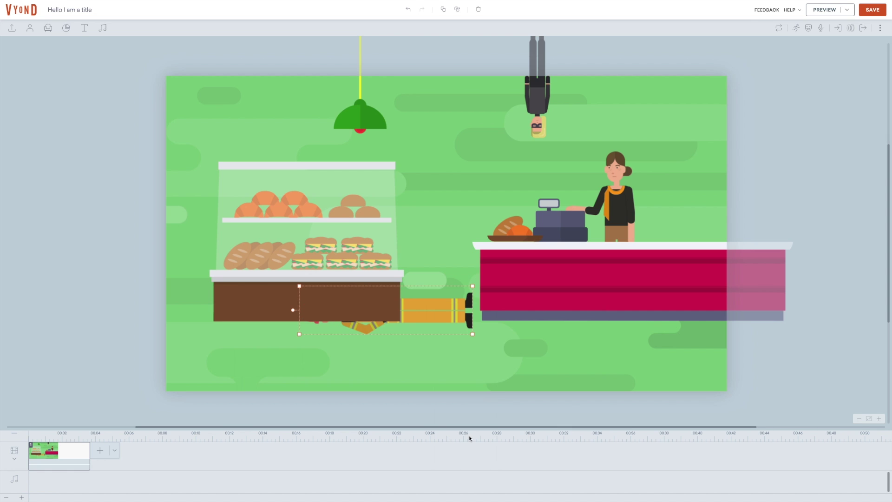
mouse_move(435, 314)
left_mouse_down()
mouse_move(425, 320)
mouse_move(431, 324)
left_mouse_up()
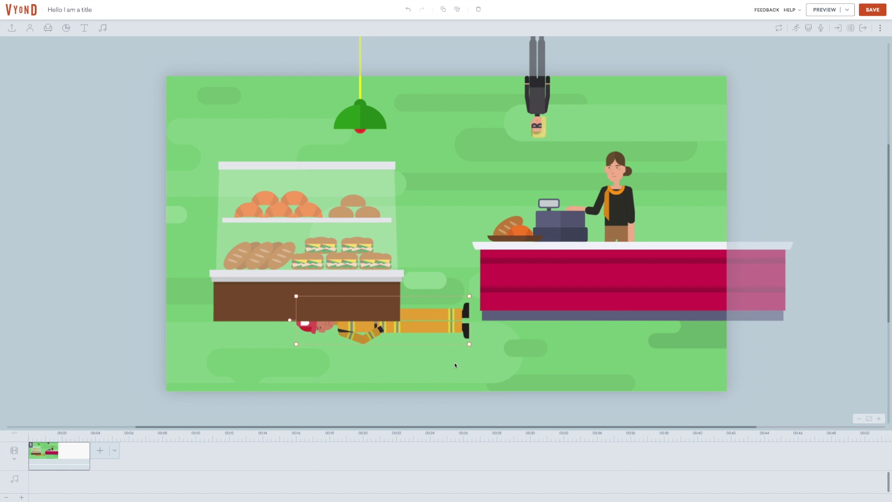
left_click(443, 367)
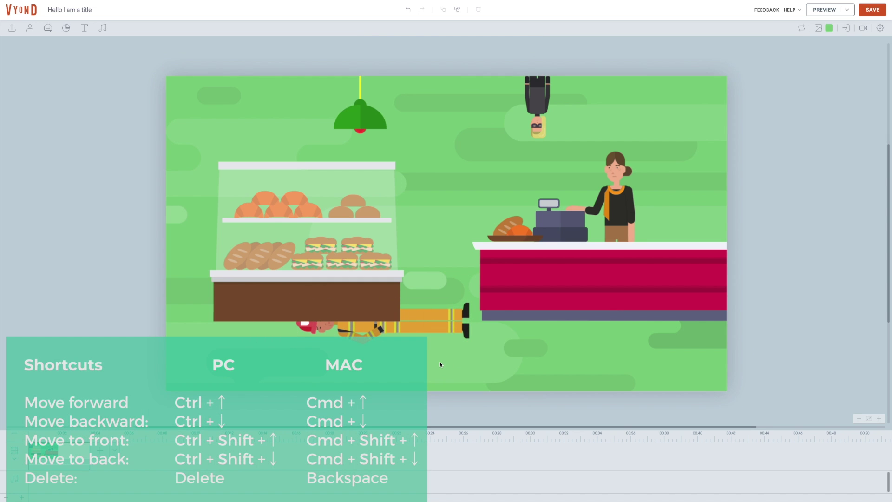
left_click(435, 329)
right_click(435, 329)
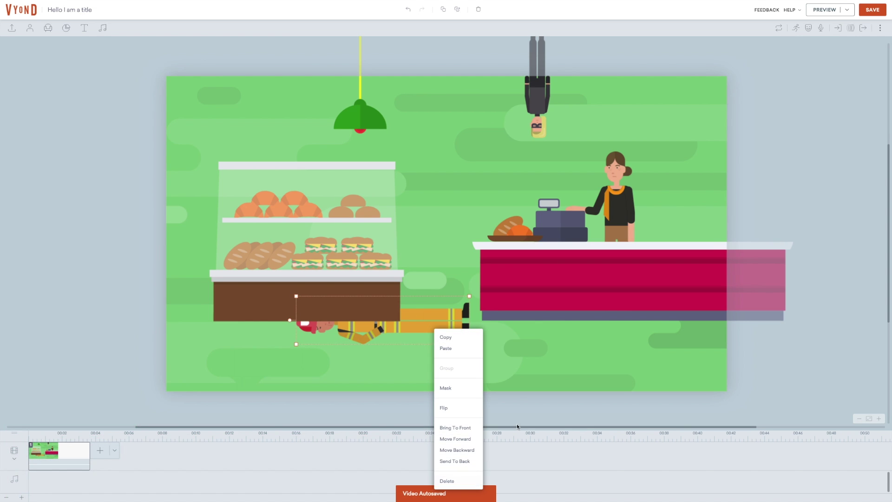
left_click(519, 362)
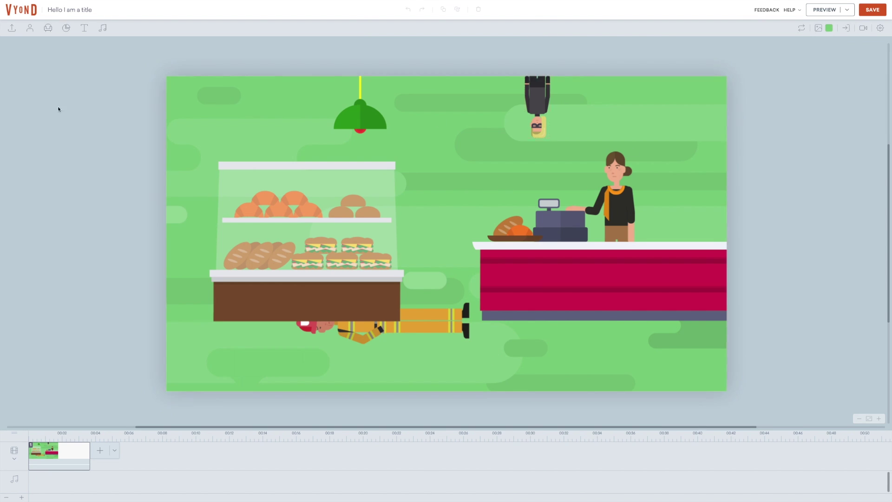
From the Casual characters, choose Create new character and confirm entering the Character Creator.
left_click(30, 29)
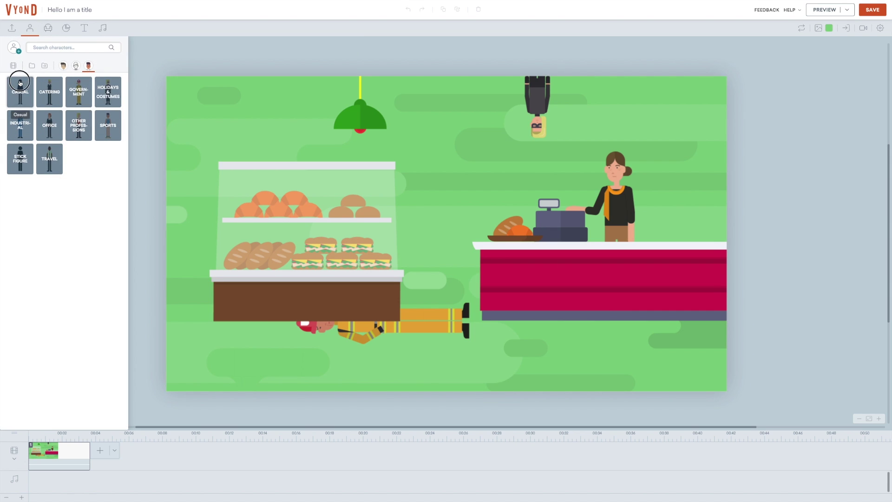
left_click(21, 88)
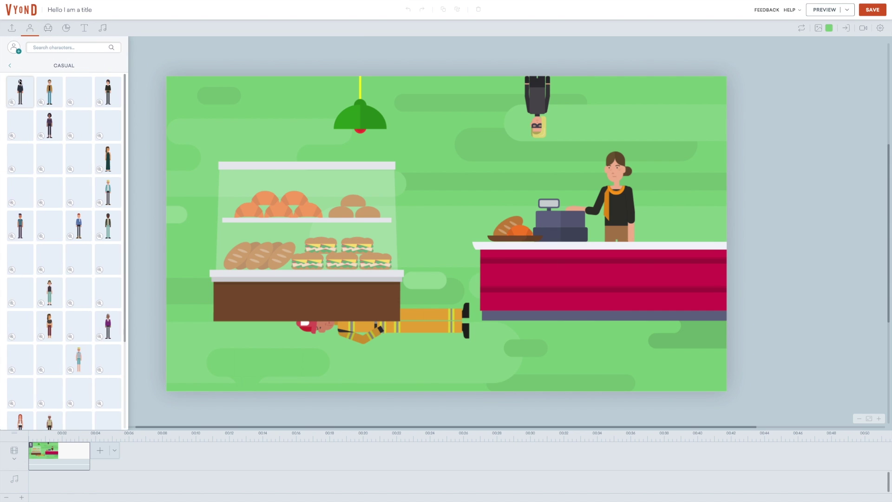
right_click(56, 92)
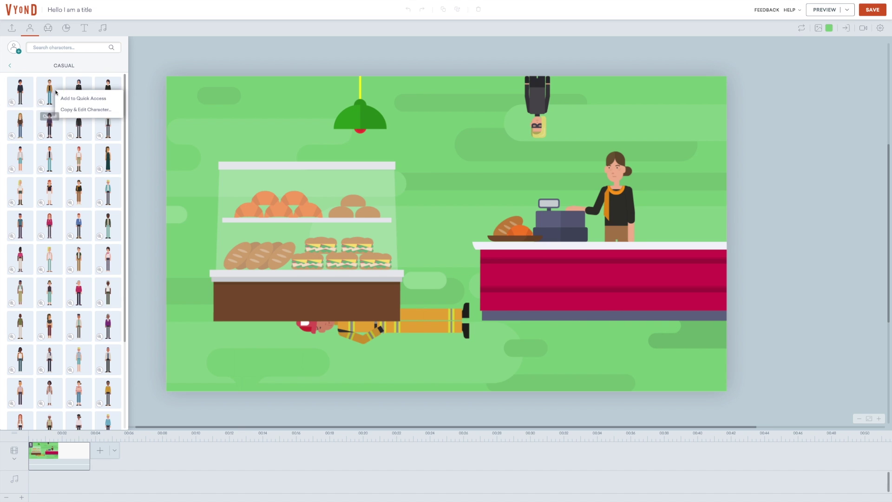
left_click(17, 51)
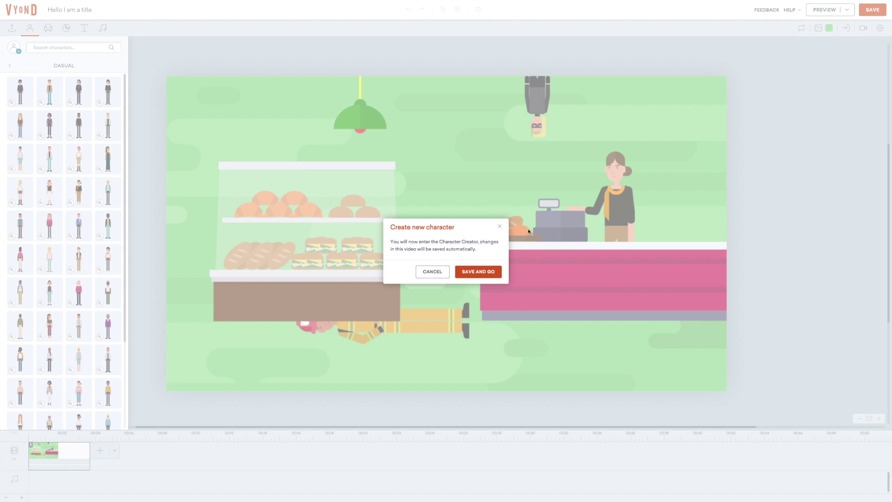
left_click(477, 272)
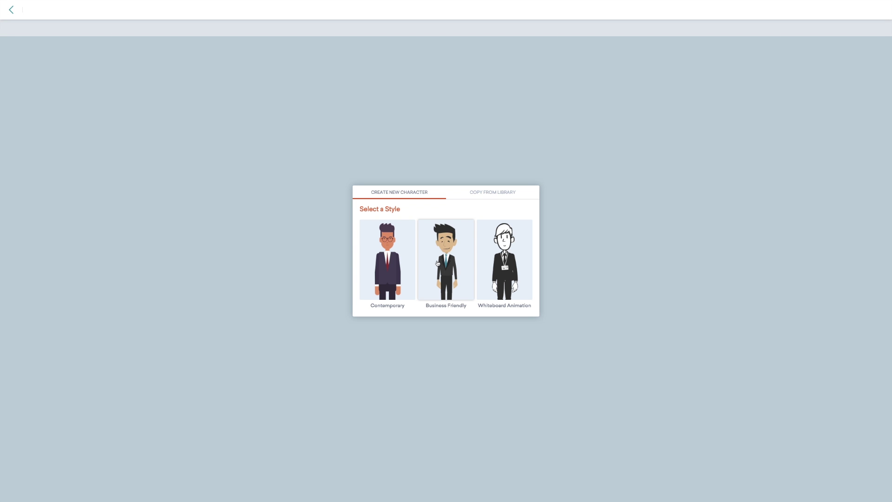
Pick the Contemporary style and the right-hand body type for the new character.
left_click(373, 258)
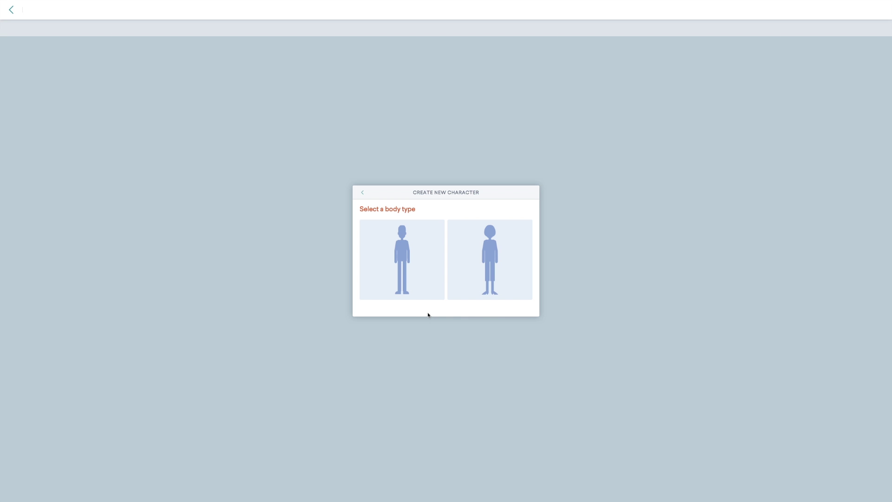
left_click(499, 252)
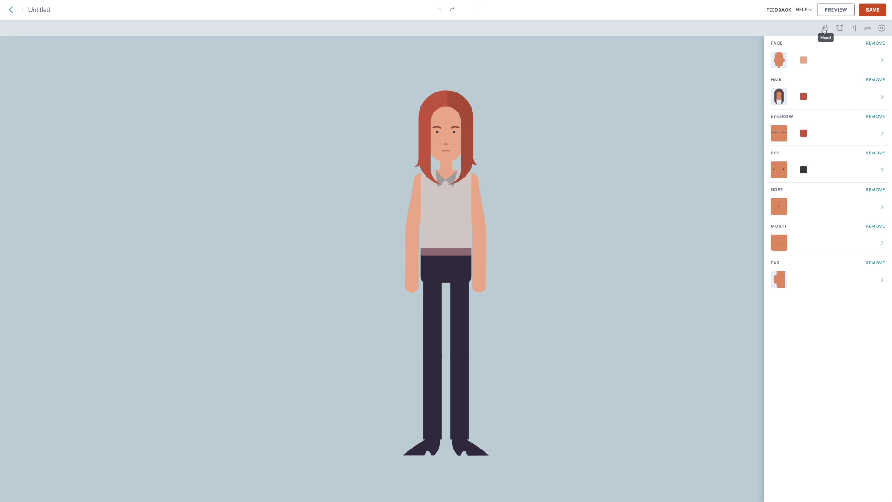
Give the character short spiky hair and the lightest suggested skin tone.
left_click(882, 97)
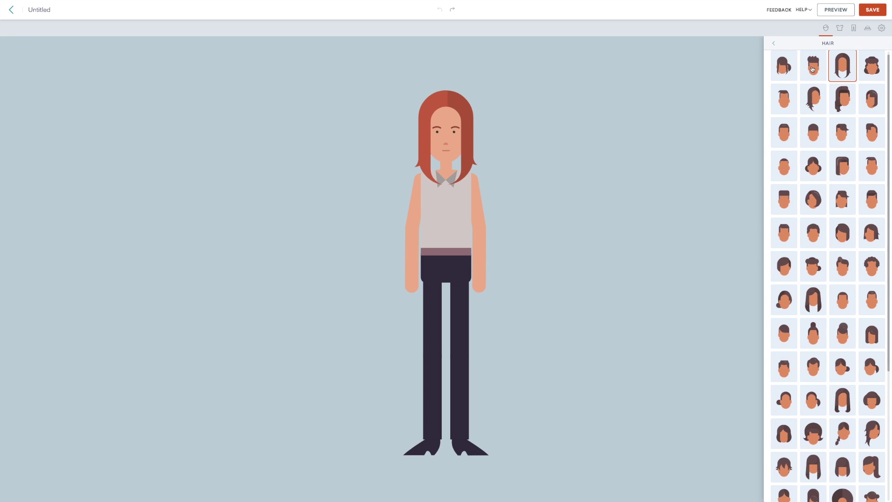
left_click(813, 69)
left_click(774, 43)
left_click(802, 98)
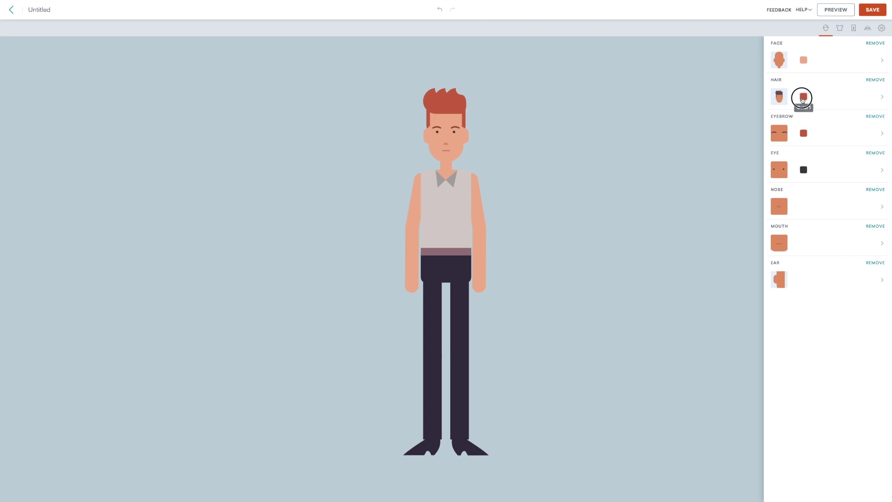
left_click(804, 60)
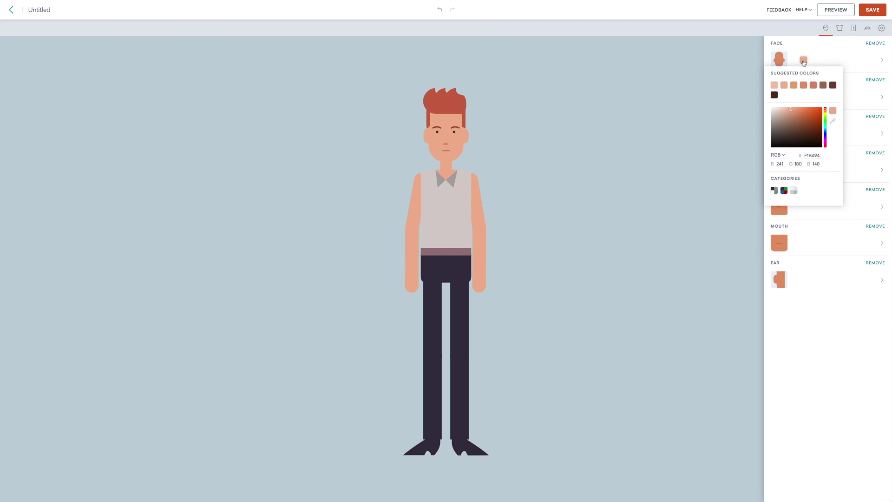
left_click(775, 85)
left_click(804, 60)
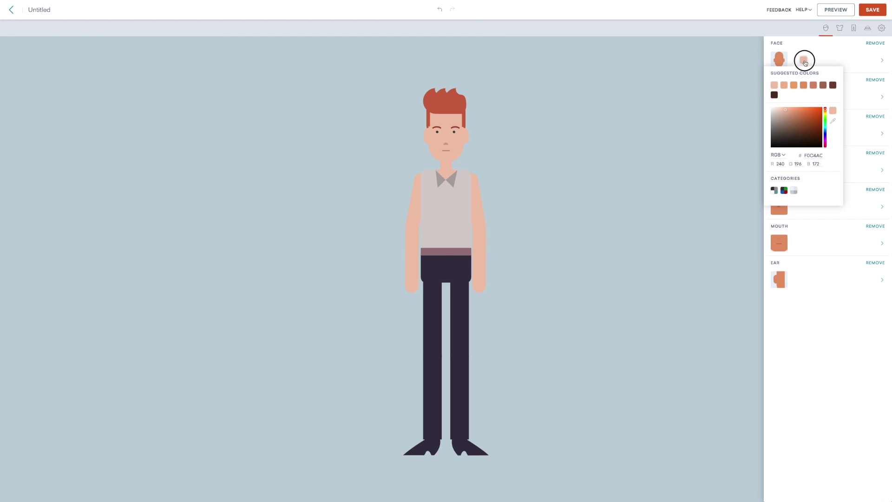
Dress the character in the dark vest with white shirt and bow tie.
left_click(837, 31)
left_click(882, 61)
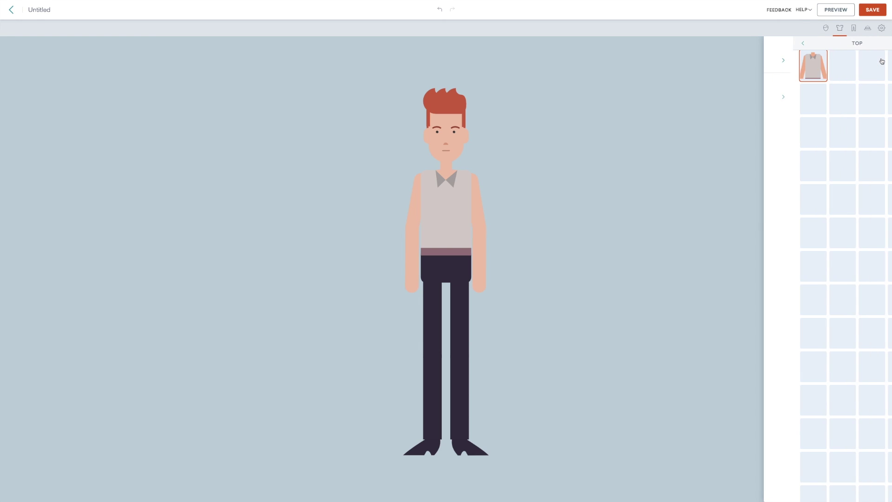
scroll(814, 168, "down", 3)
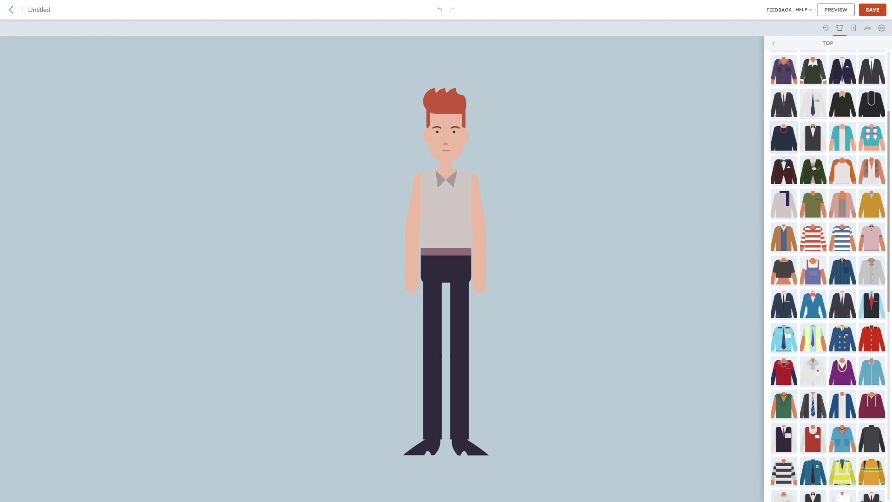
left_click(815, 131)
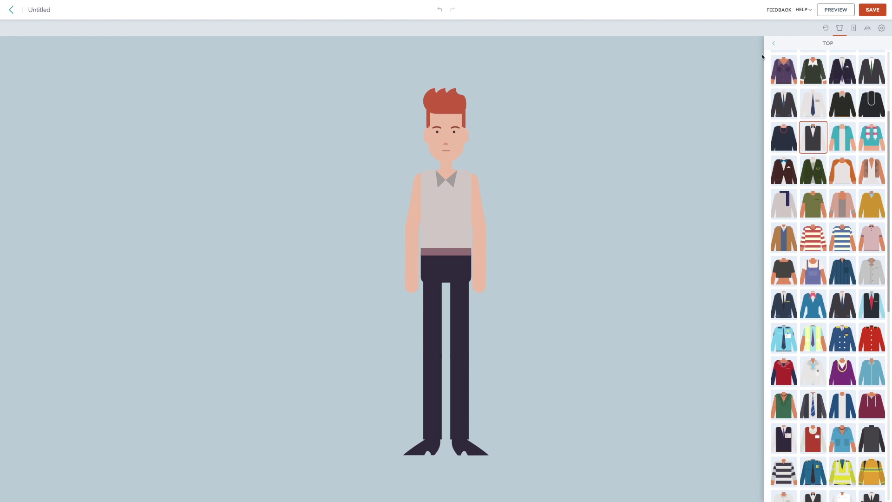
left_click(774, 43)
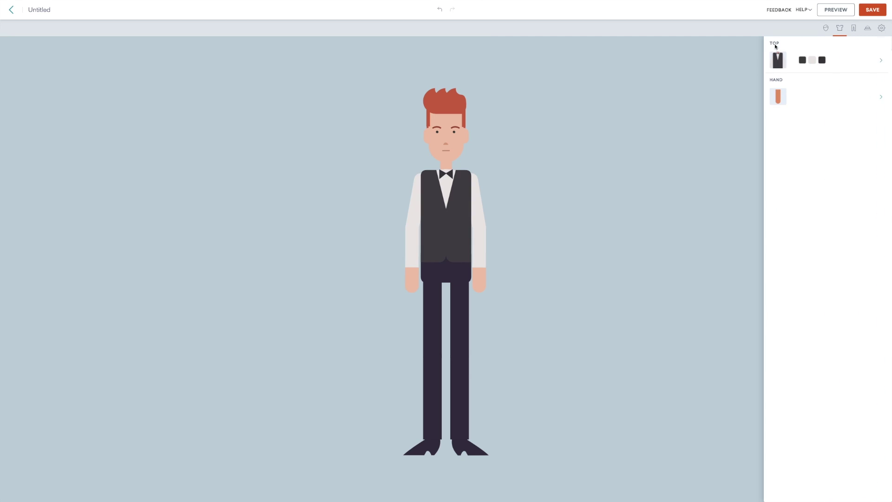
Put the first brown shoe style on the character's feet.
left_click(855, 29)
left_click(885, 99)
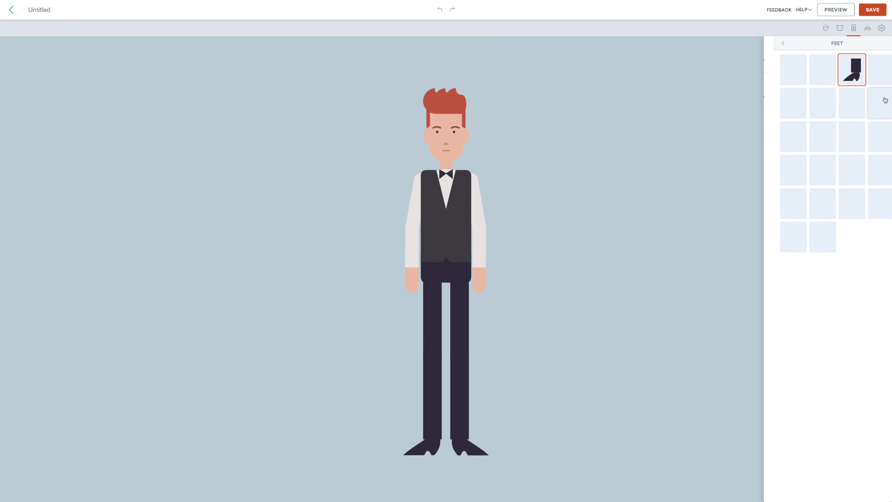
left_click(784, 70)
left_click(774, 44)
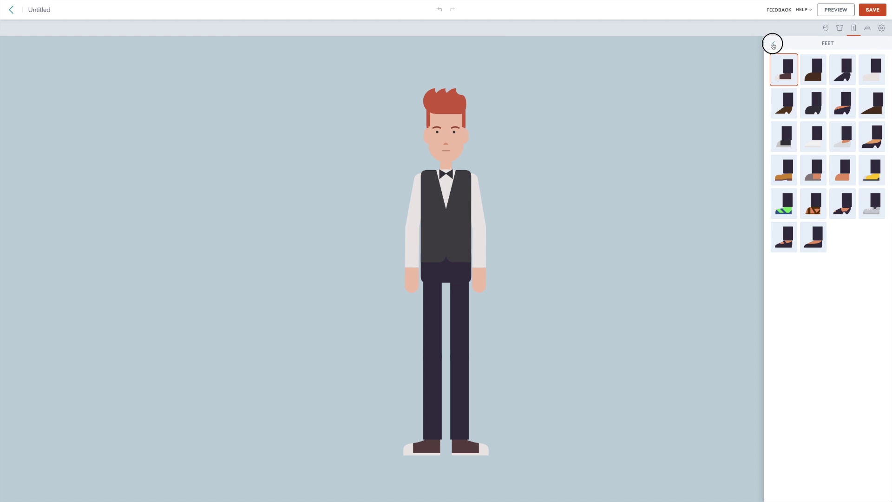
left_click(868, 29)
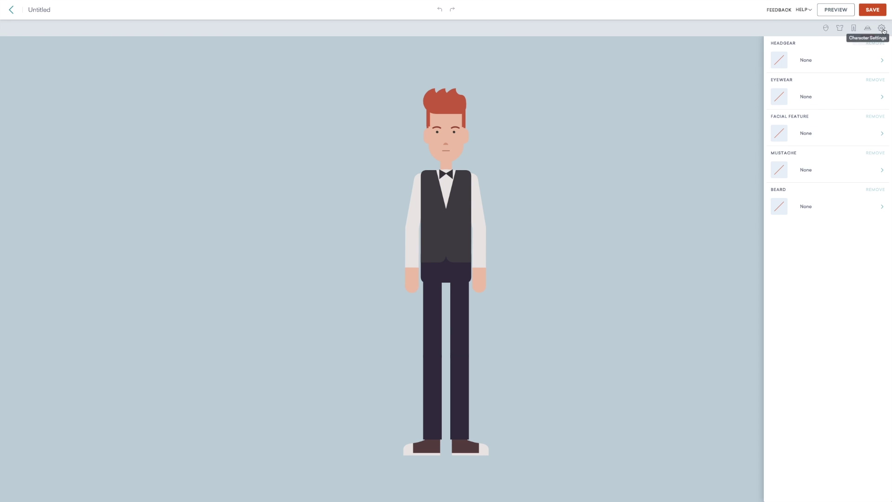
Adjust the Character Height slider to change the character's height.
left_click(883, 28)
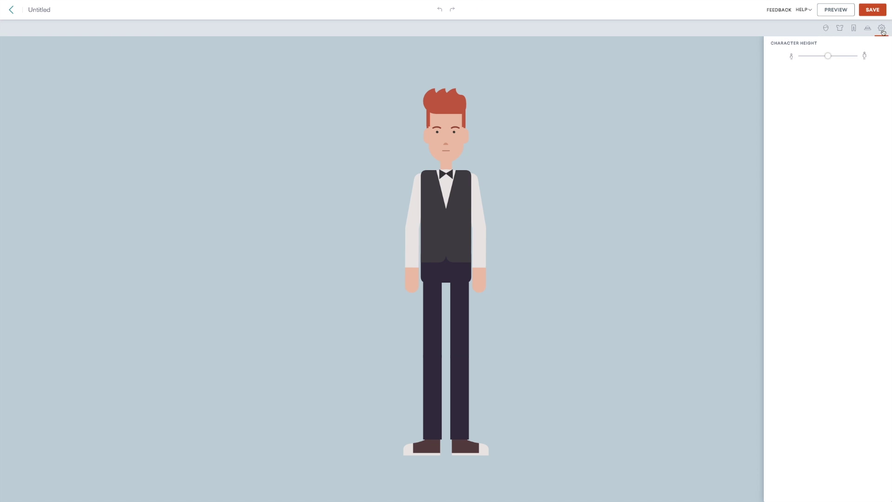
left_click_drag(829, 59, 748, 64)
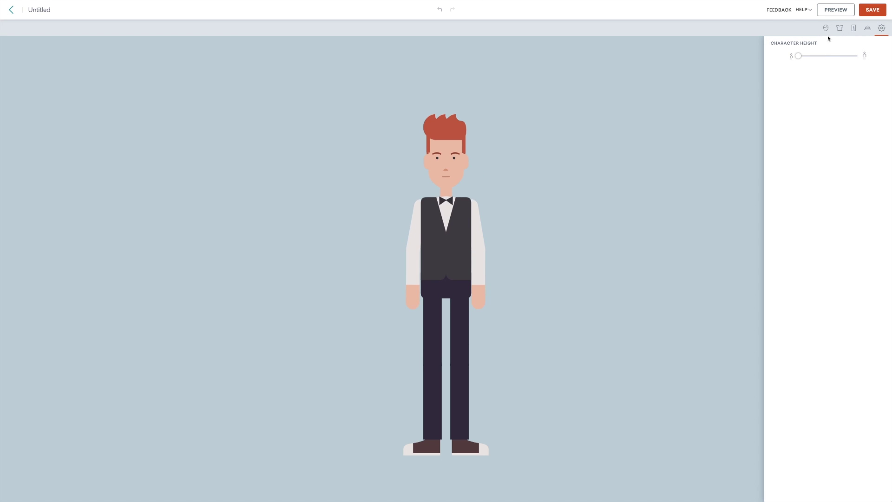
left_click(881, 28)
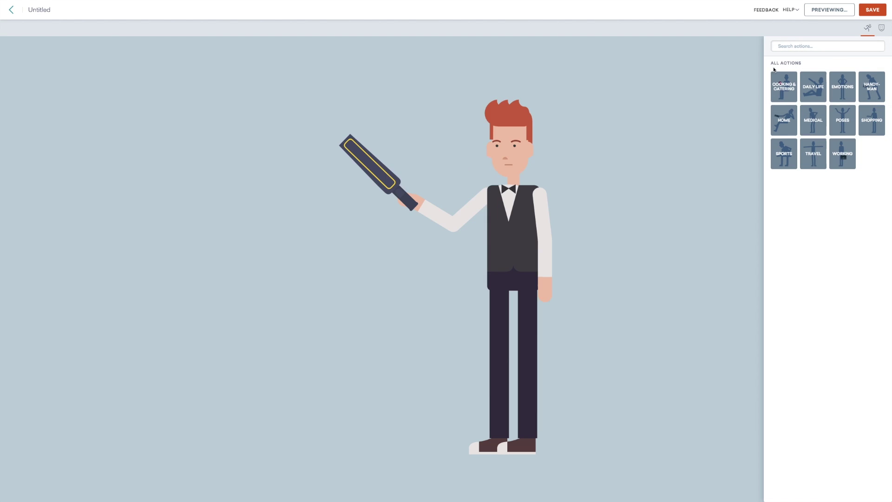
Preview a Cooking & Catering action with a smiling expression, then save the character.
left_click(784, 86)
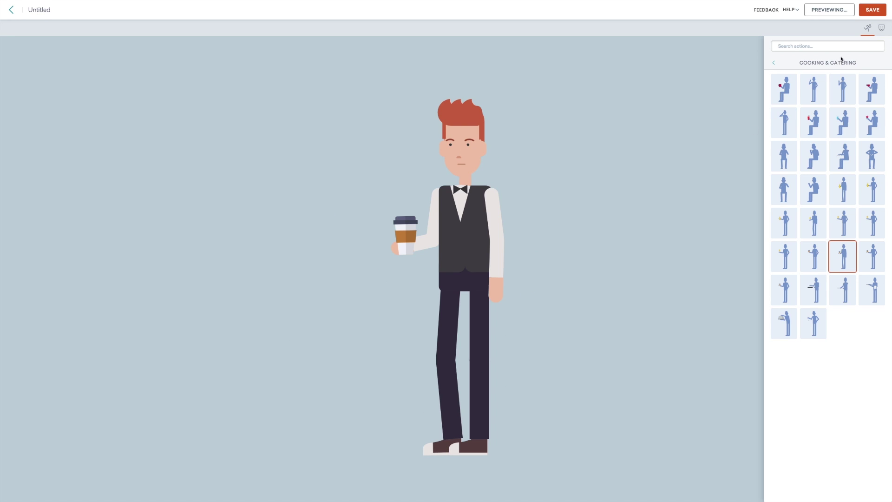
left_click(886, 29)
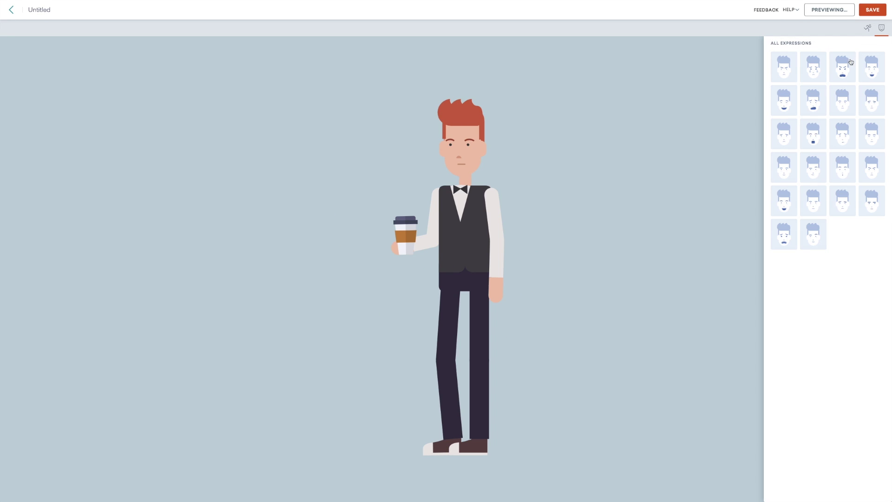
left_click(872, 65)
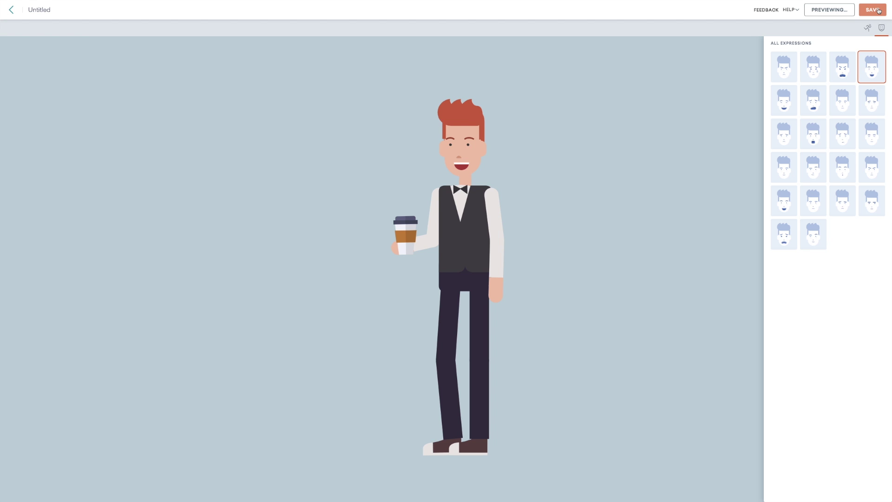
left_click(879, 10)
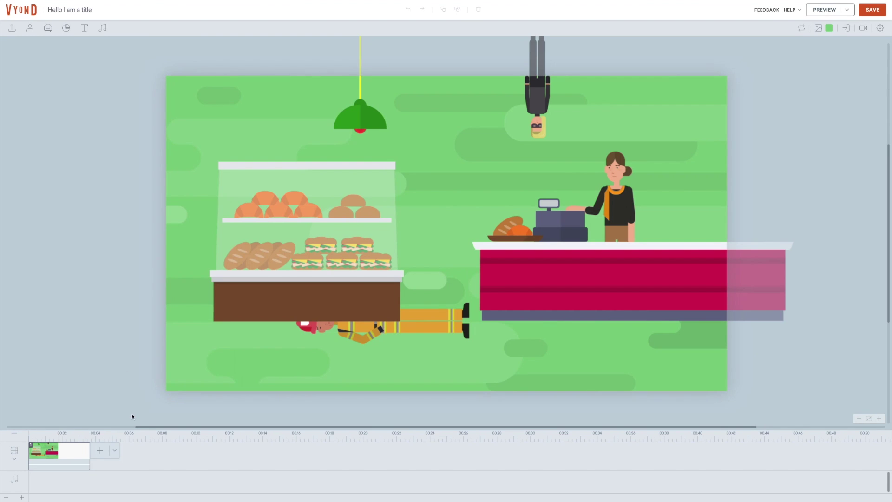
Add the blue beer-mug Thank You template from the Ending templates as a new scene.
left_click(102, 450)
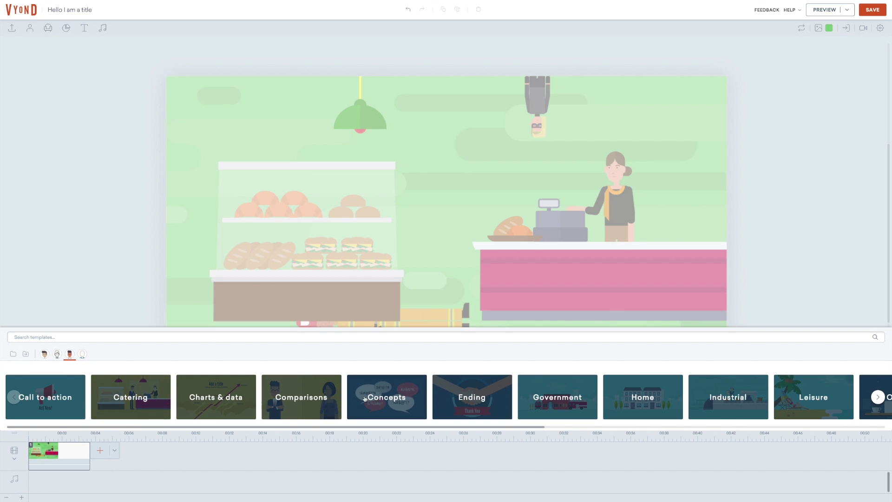
left_click(878, 396)
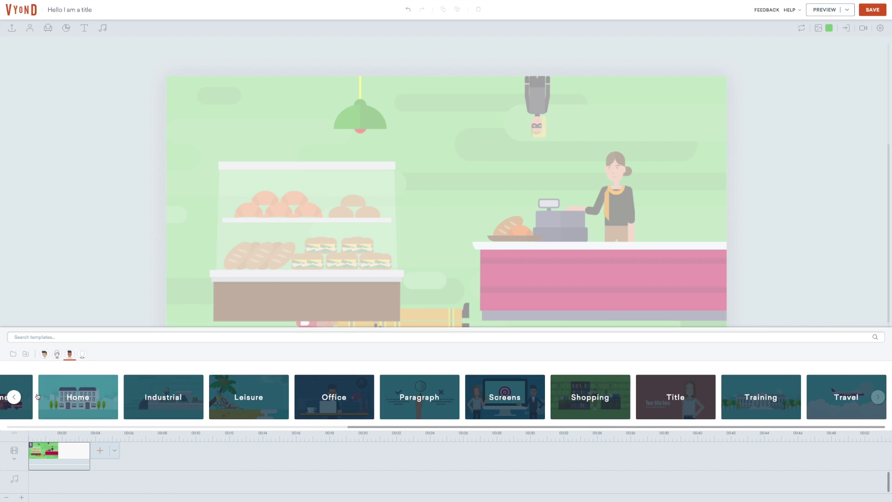
left_click(14, 396)
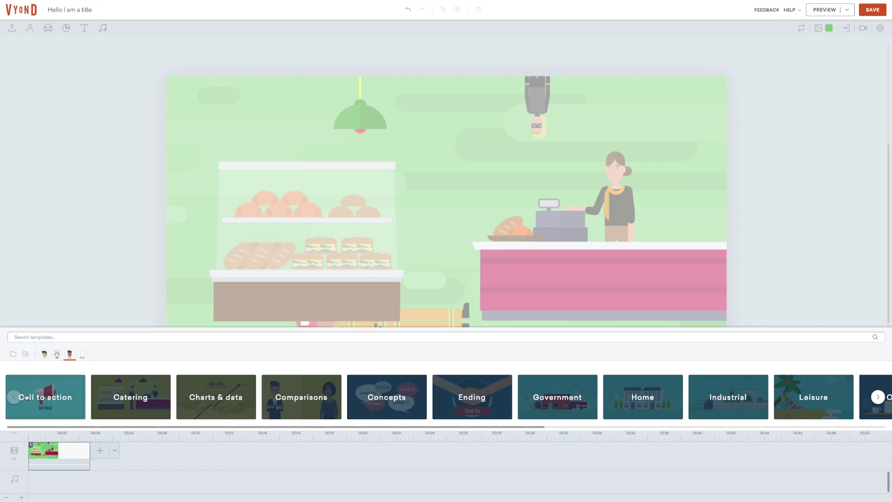
left_click(472, 396)
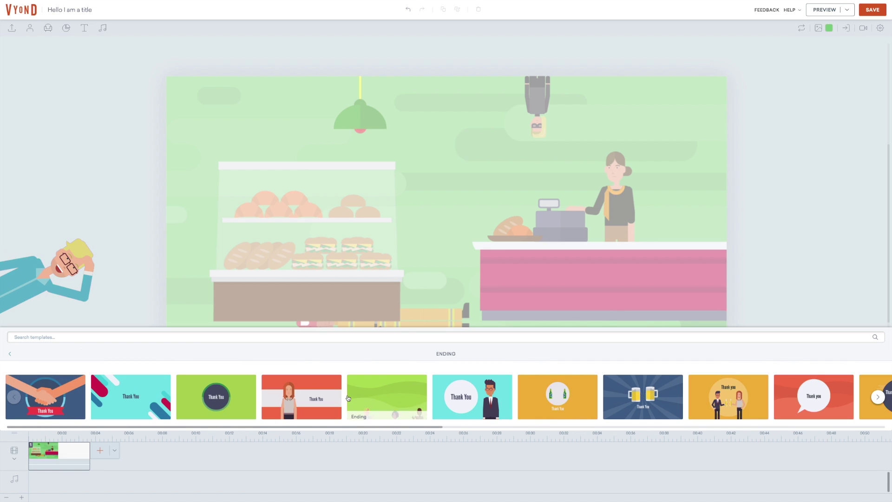
left_click(632, 391)
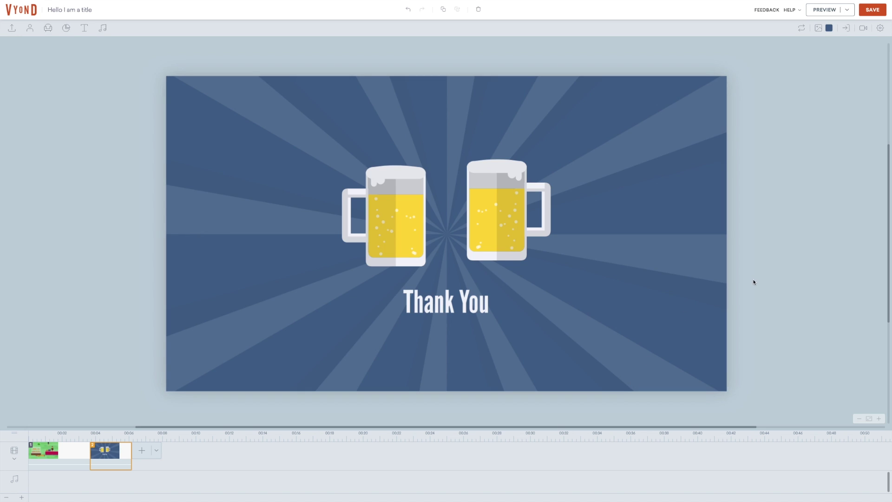
Replace the ending's Thank You text with 'Cheers!'.
left_click(484, 306)
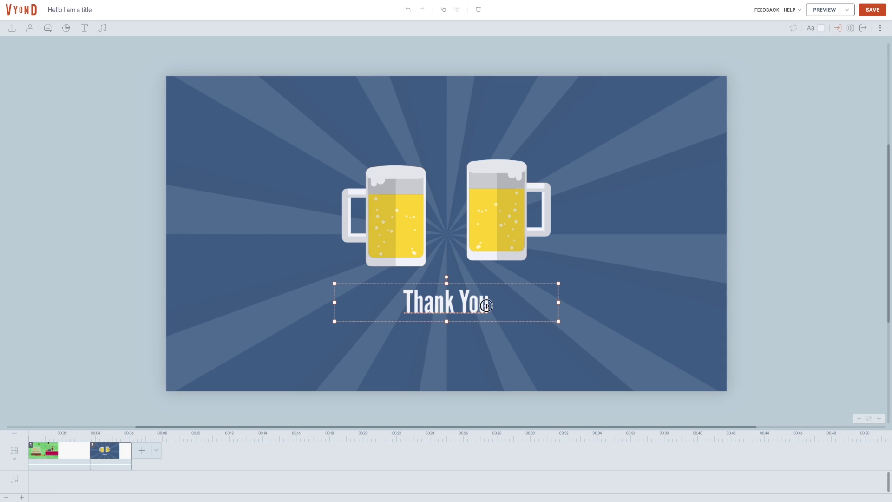
left_click(486, 305)
key("BackSpace")
type("Cheers!")
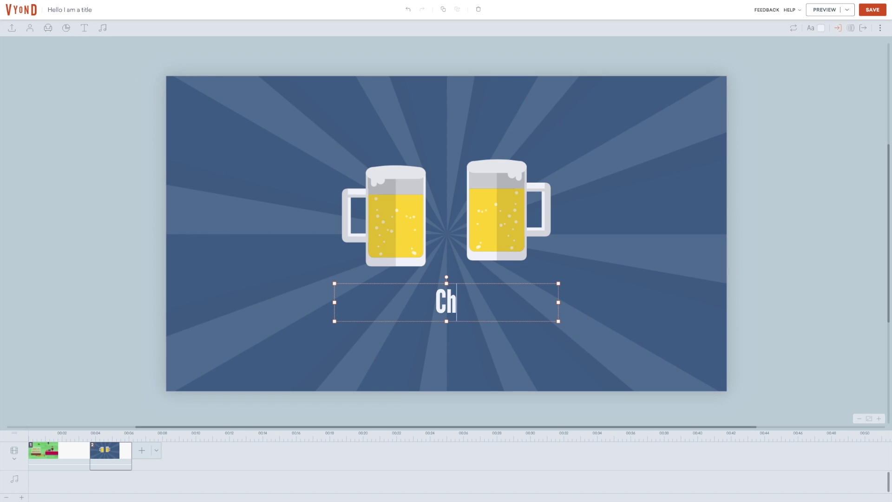
left_click(698, 326)
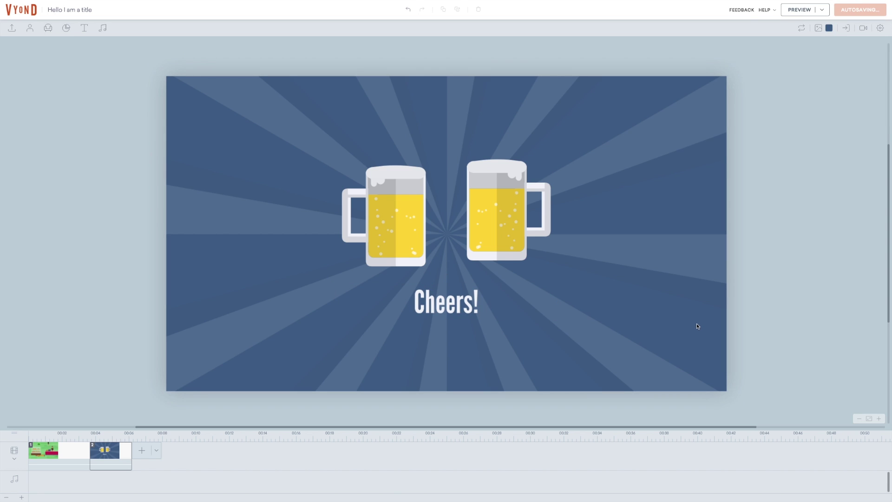
right_click(105, 452)
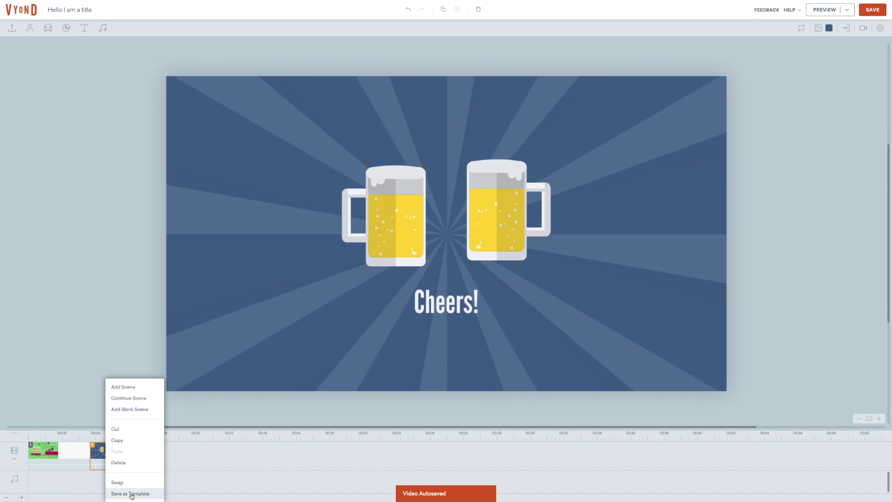
left_click(139, 327)
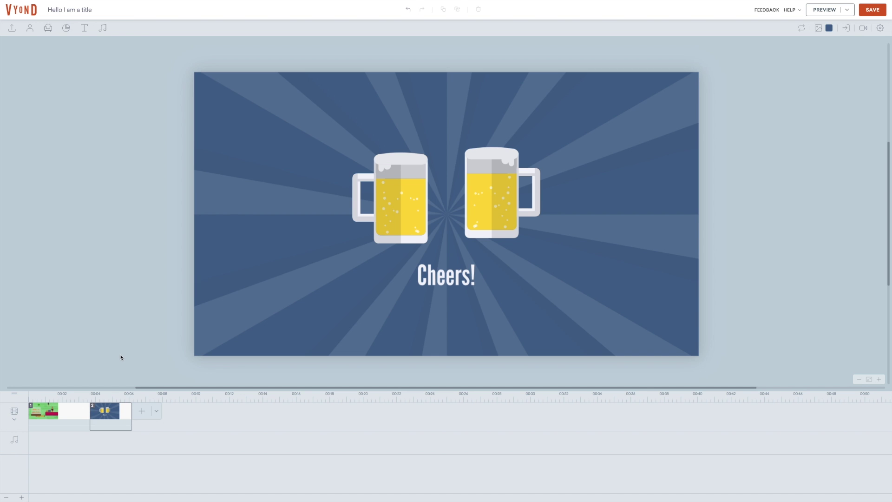
Change the beer scene's 'Cheers!' text to 'Don't drink and animate'.
left_click(14, 419)
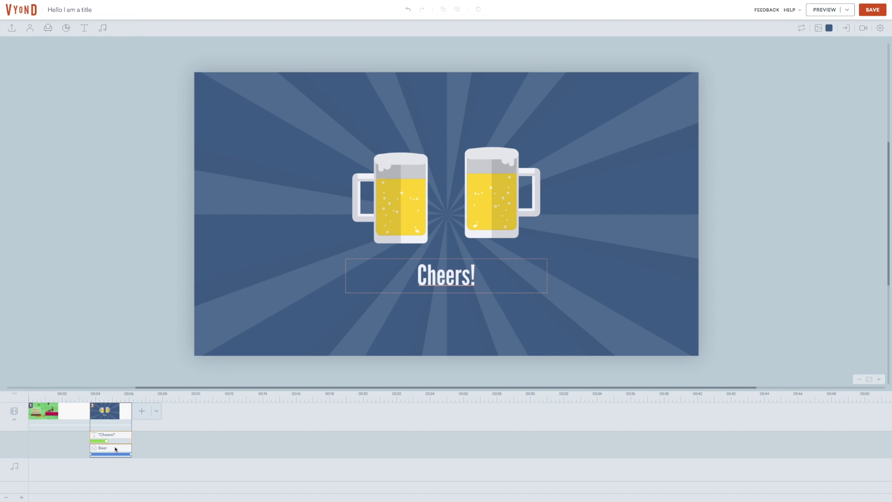
mouse_move(105, 441)
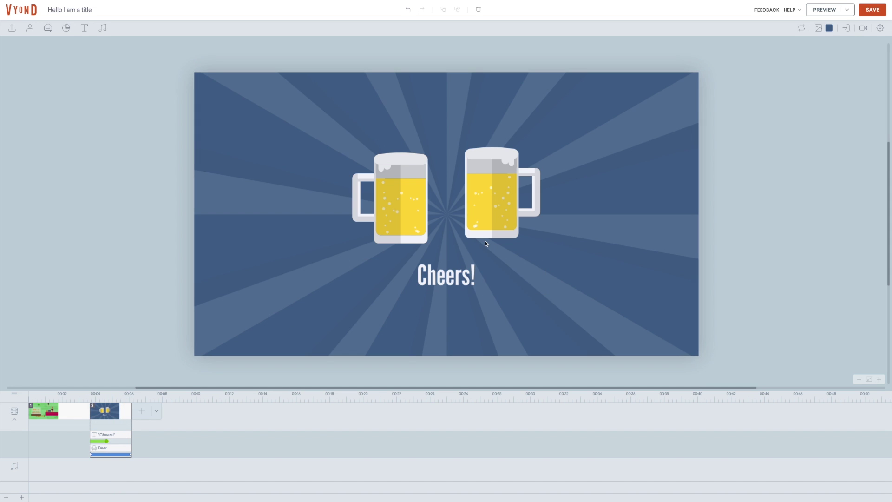
left_click(468, 277)
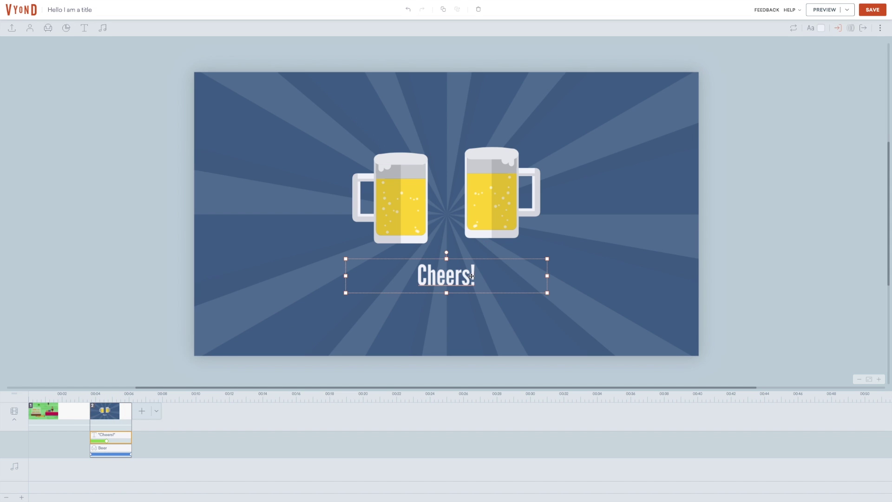
left_click(838, 27)
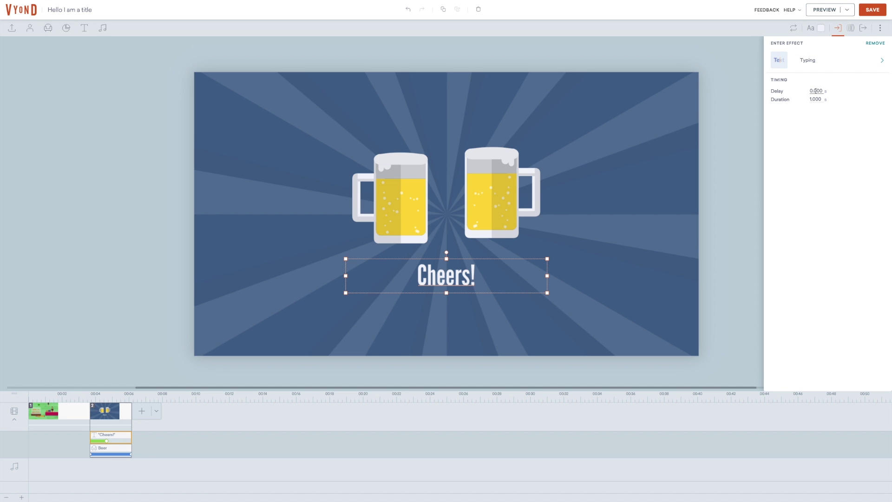
double_click(447, 275)
type("Don")
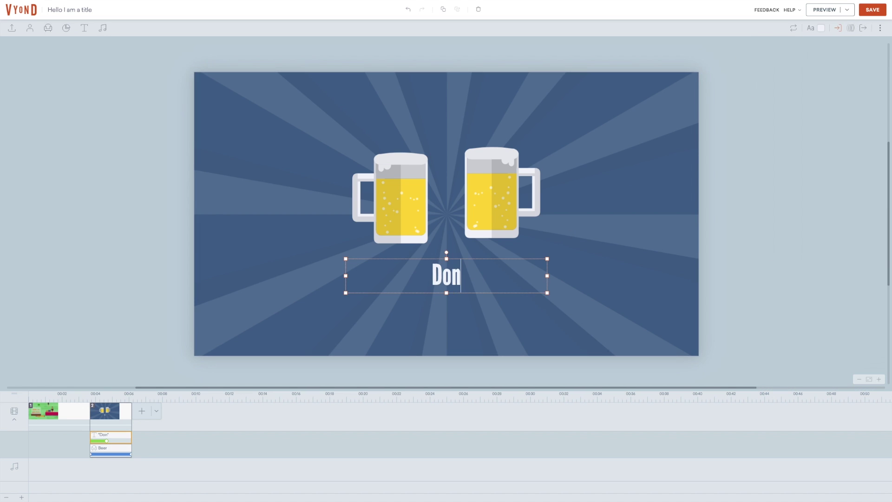
type("'t drink and animate")
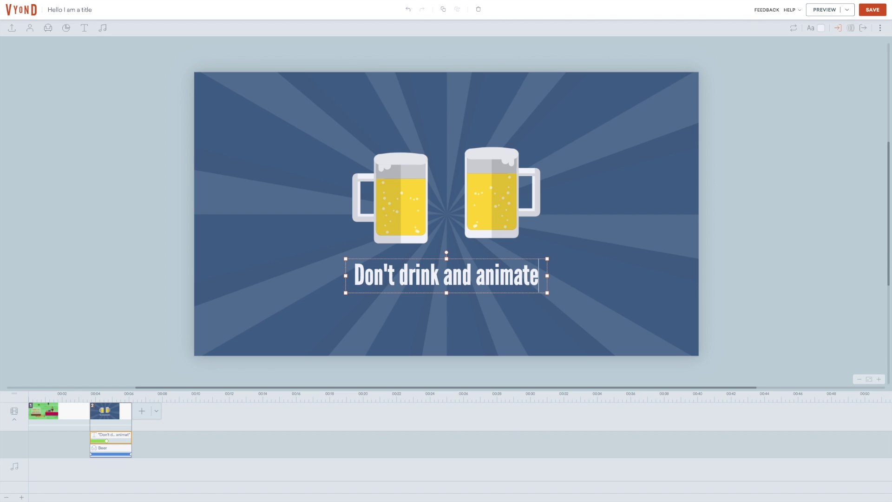
Move the beer scene ahead of the bakery scene so it plays first.
left_click(249, 274)
left_click_drag(114, 412, 59, 414)
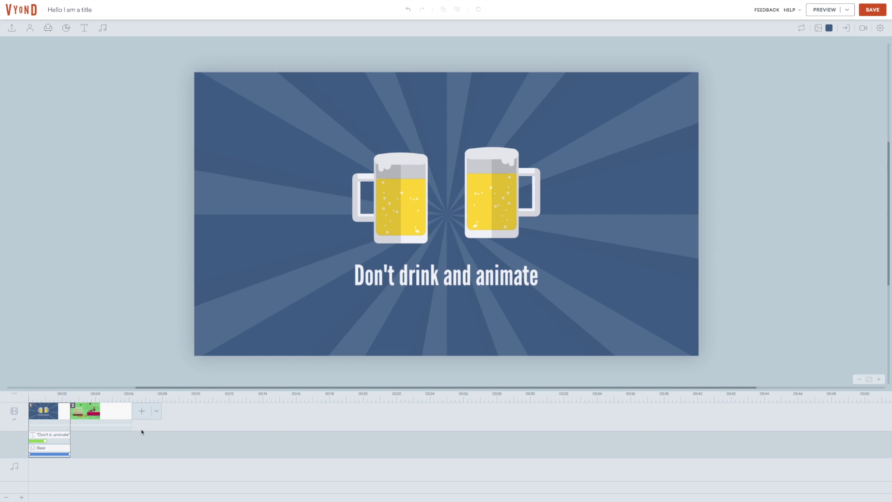
left_click(157, 411)
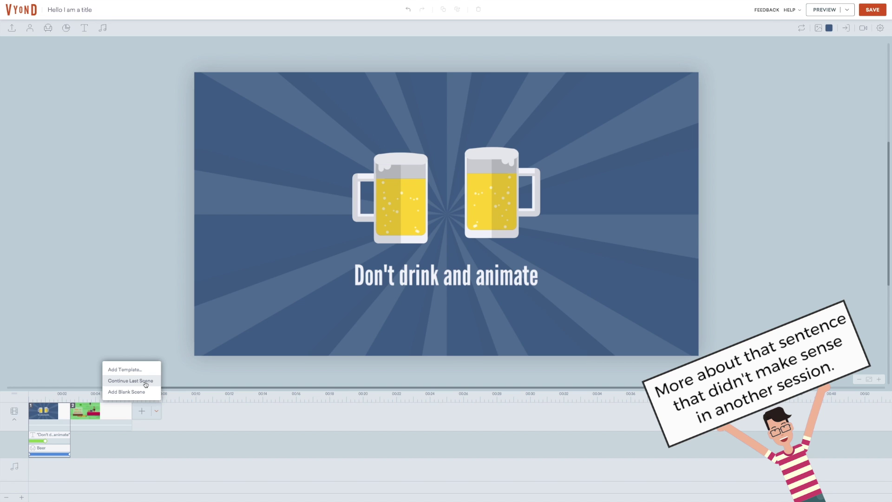
left_click(78, 459)
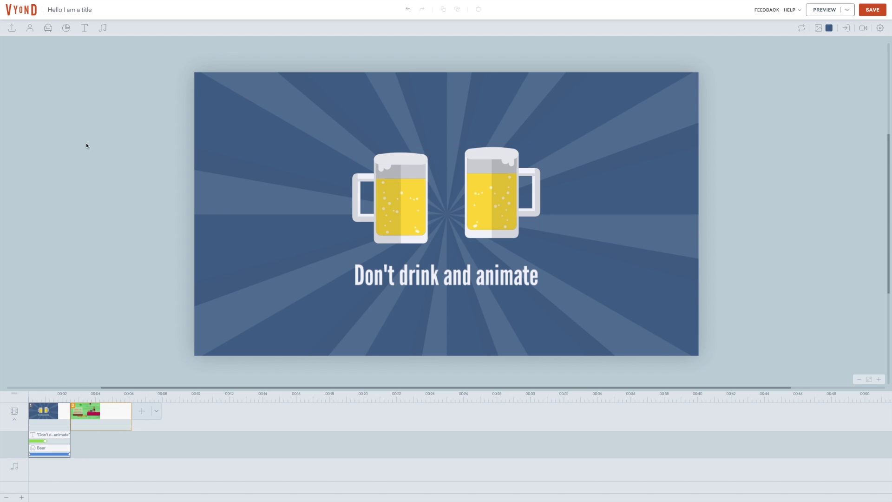
Add Bakersfield music and fire-truck ambience, with the ambience starting at scene 2.
left_click(102, 29)
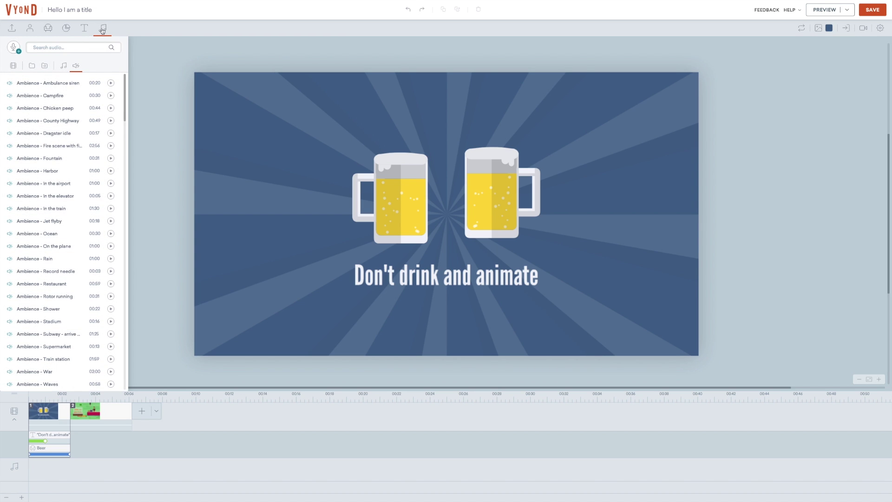
left_click(64, 66)
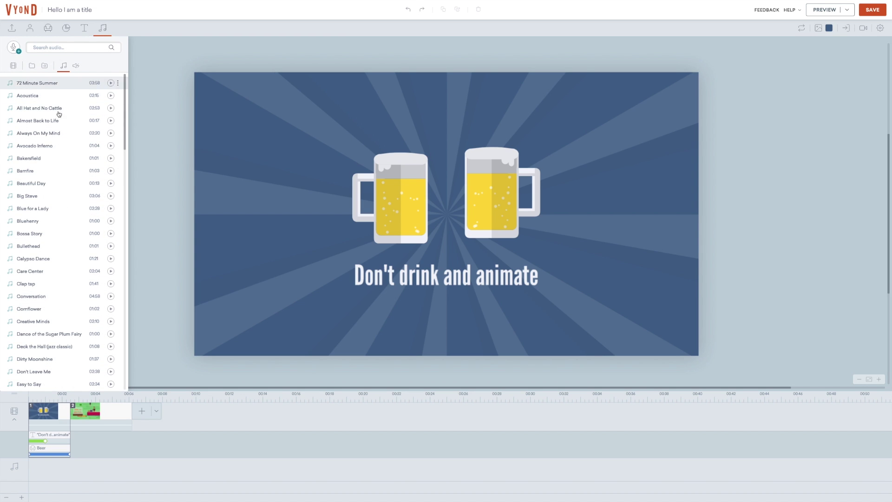
left_click(47, 160)
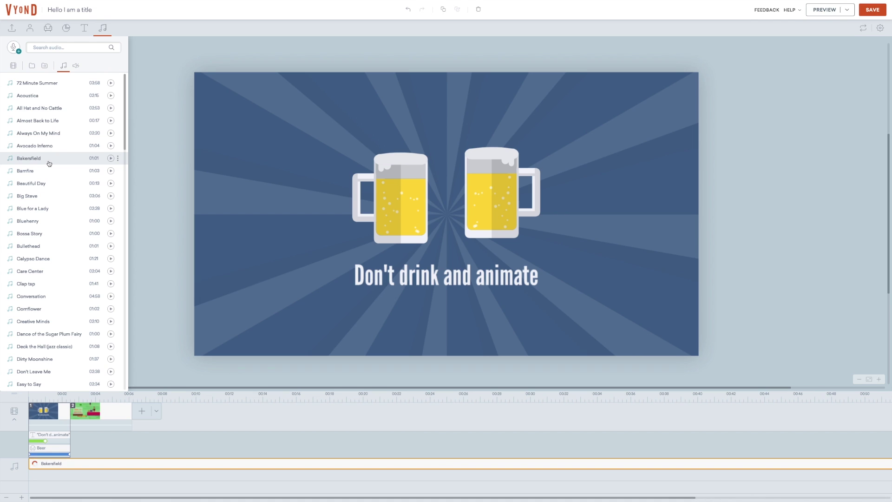
left_click(76, 66)
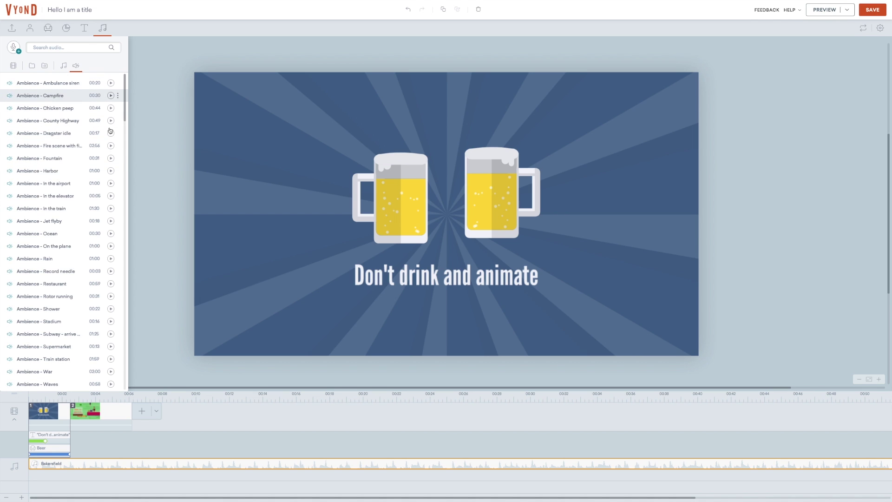
left_click(112, 147)
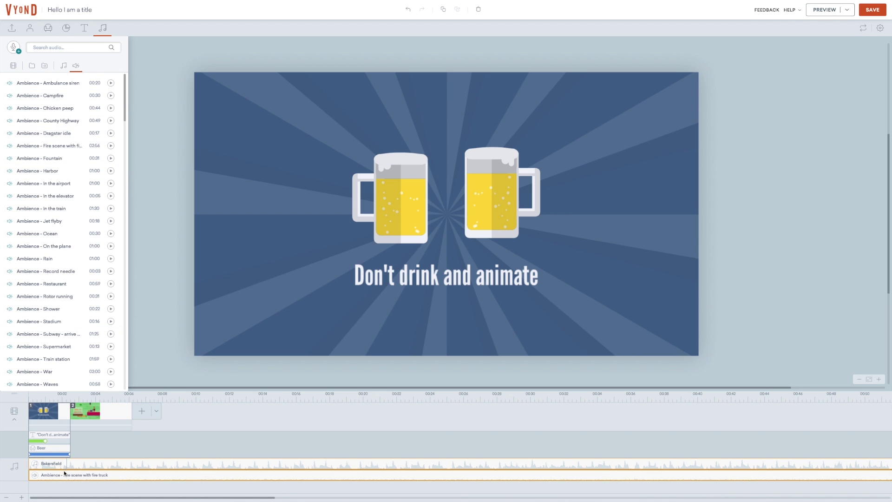
left_click_drag(62, 475, 103, 475)
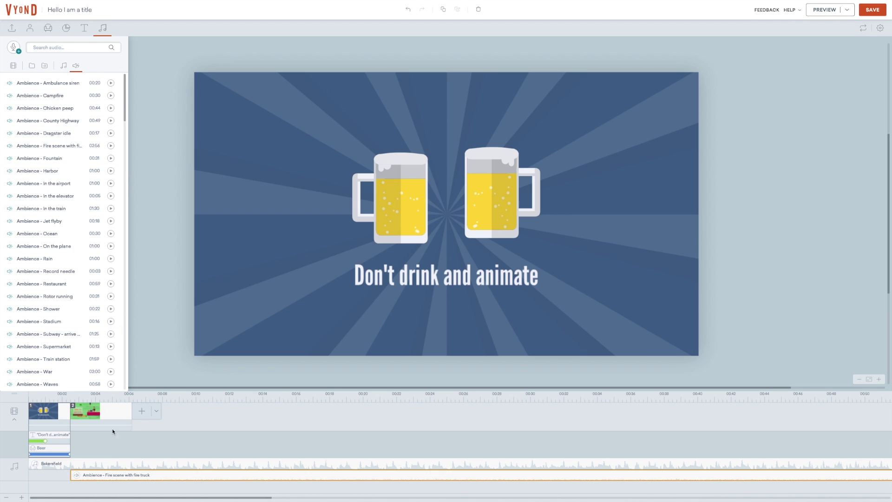
Add the FX - Bubbling sound effect to the soundtrack and close the audio library.
left_click(149, 348)
scroll(42, 330, "down", 6)
left_click_drag(42, 330, 91, 483)
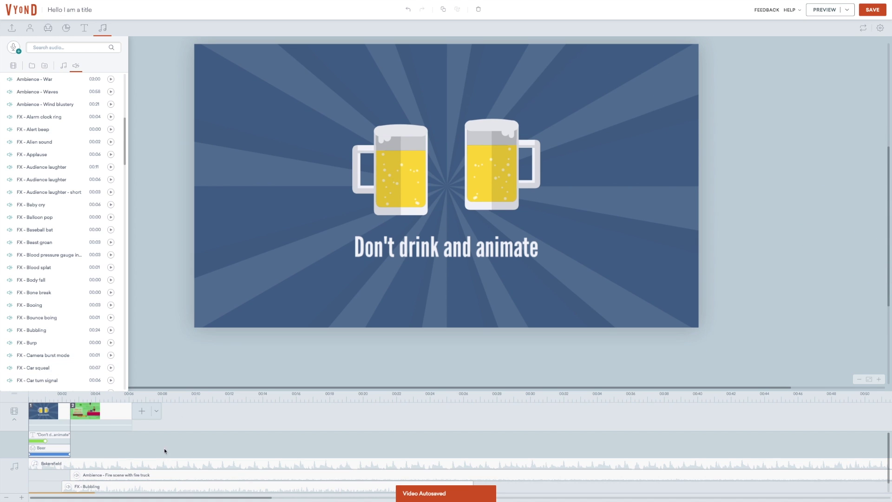
right_click(123, 465)
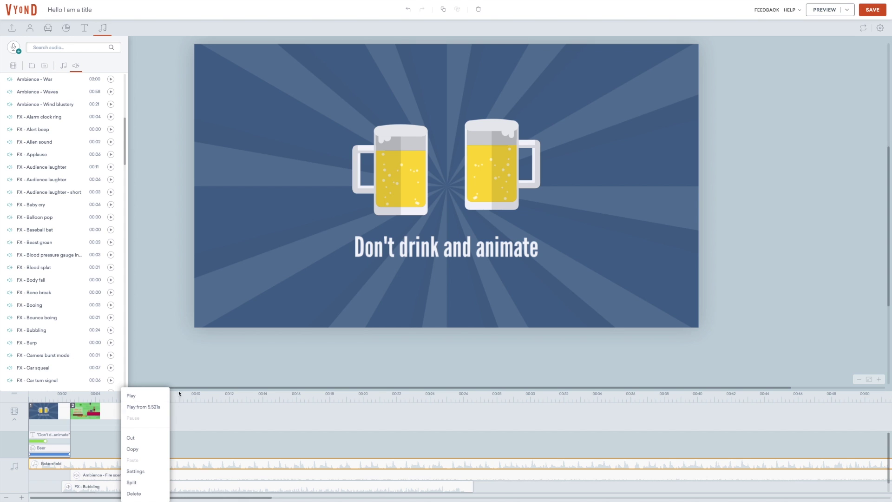
left_click(184, 307)
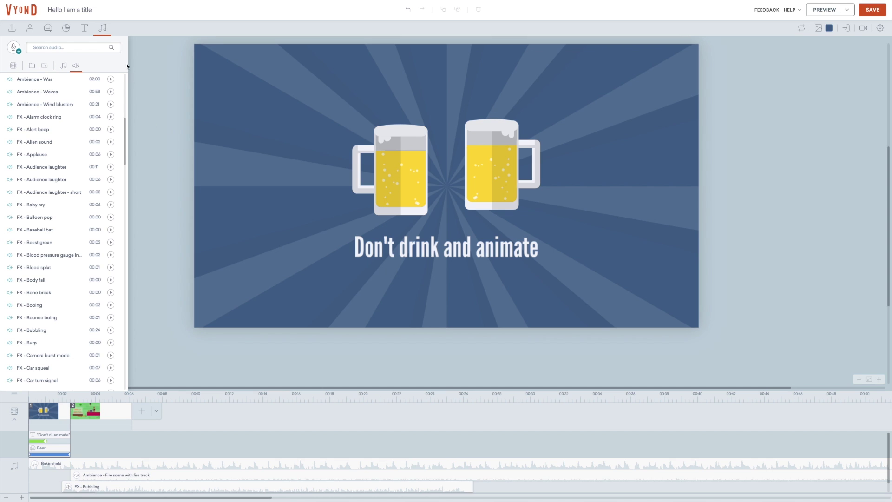
left_click(102, 28)
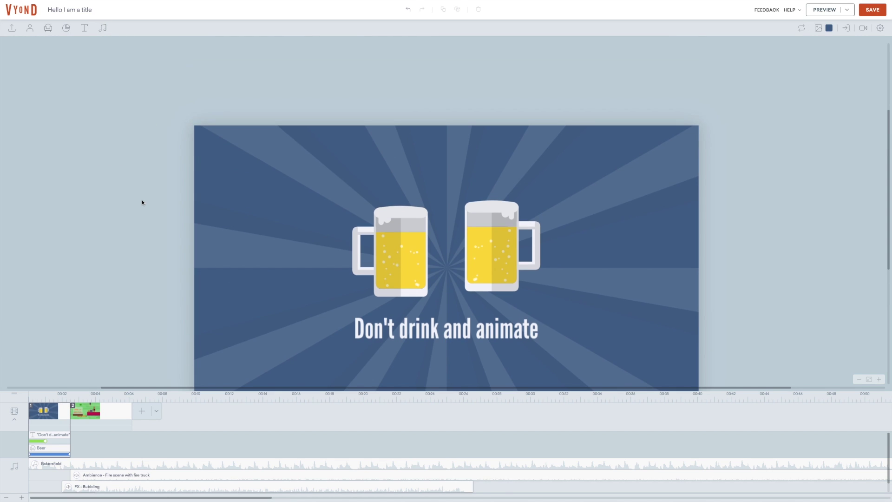
scroll(142, 203, "down", 2)
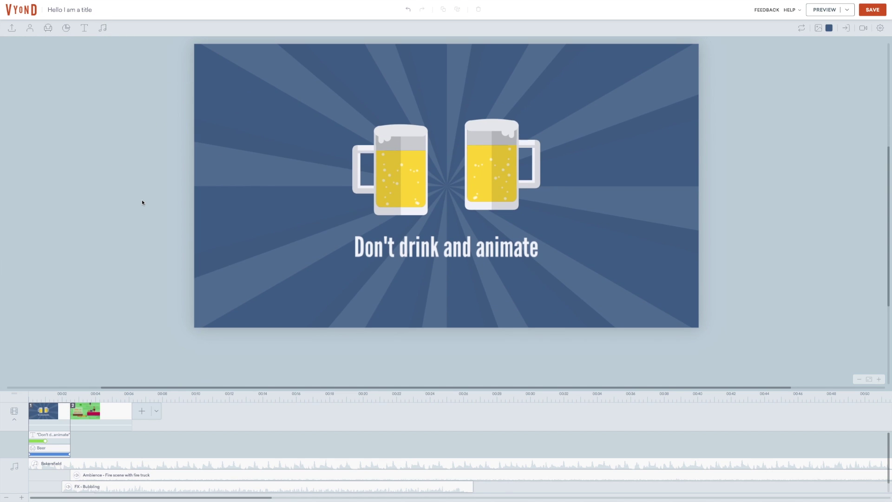
right_click(143, 464)
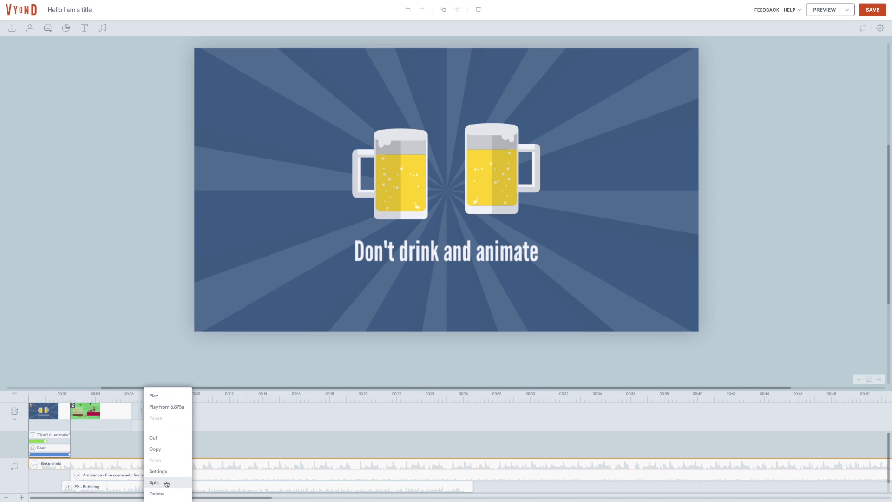
Split the Bakersfield music into two parts and move the second part later.
left_click(167, 484)
left_click_drag(163, 469, 211, 467)
right_click(121, 463)
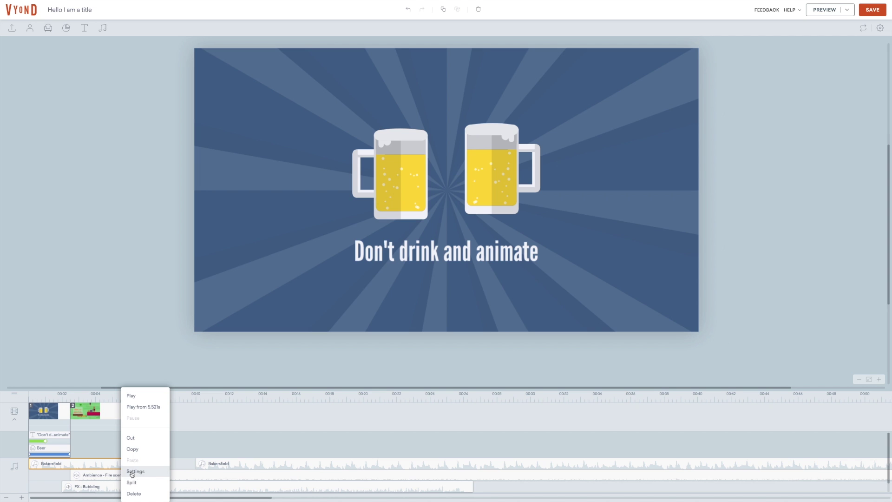
left_click(132, 472)
Set the first Bakersfield clip to 200% volume with a 0.5-second fade-in.
double_click(467, 370)
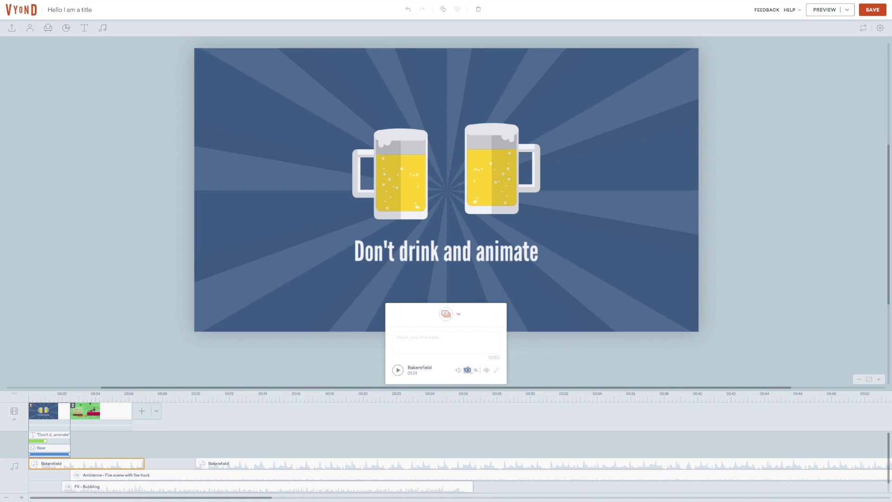
type("200")
key("Return")
left_click(486, 371)
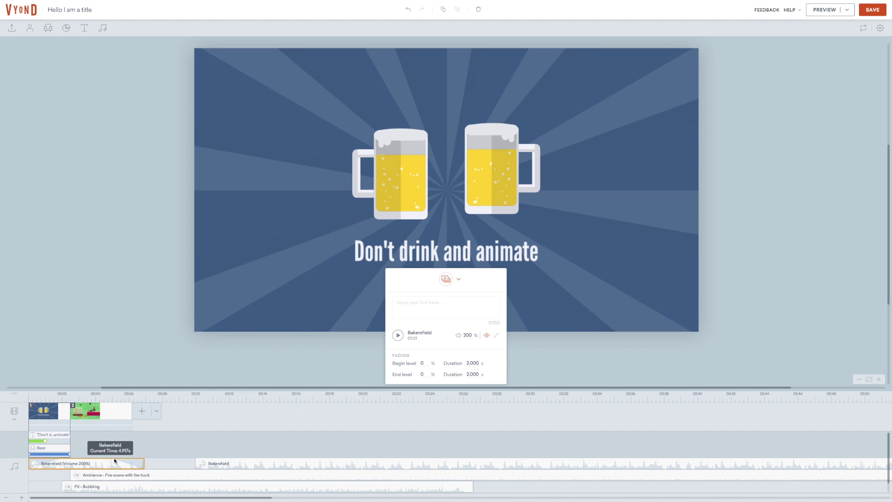
double_click(473, 363)
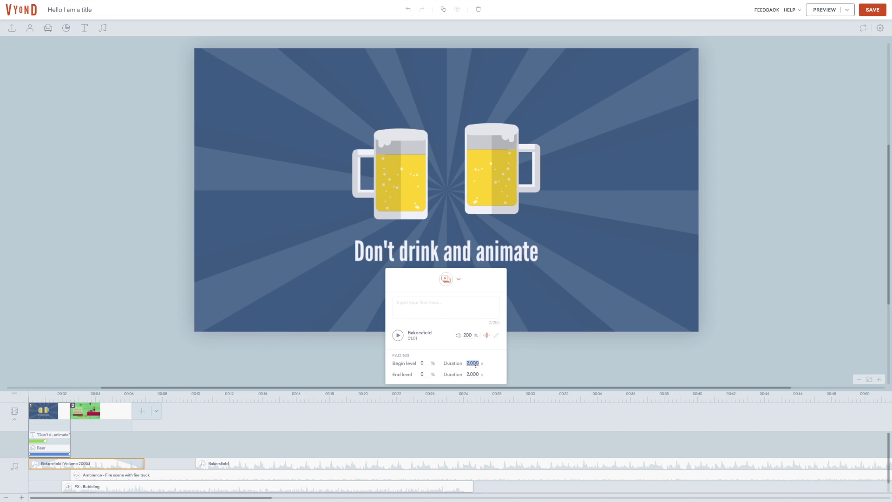
type("0.5")
key("Return")
left_click(162, 363)
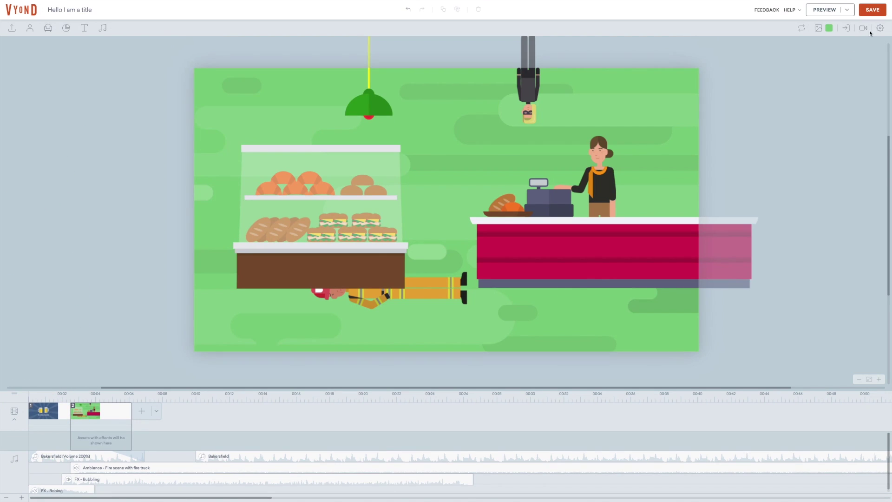
Add a camera to the bakery scene framed tightly on the cashier, 237.64 × 133.67 px.
left_click(864, 28)
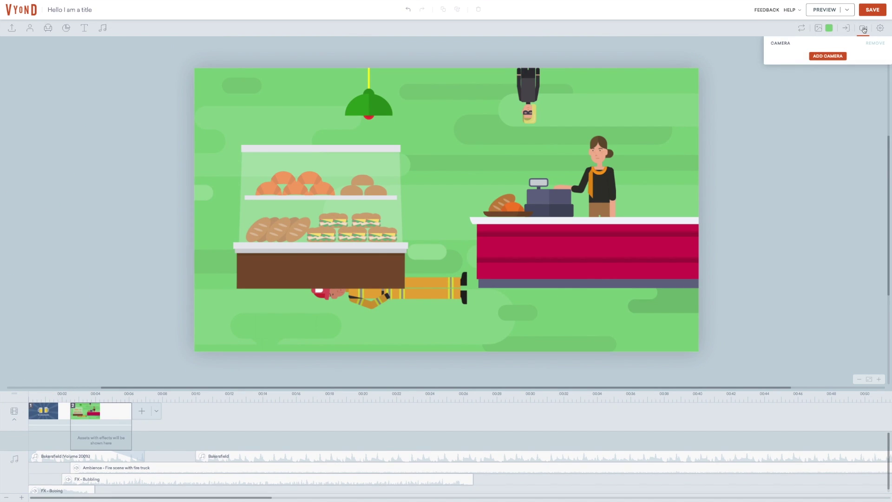
left_click(833, 57)
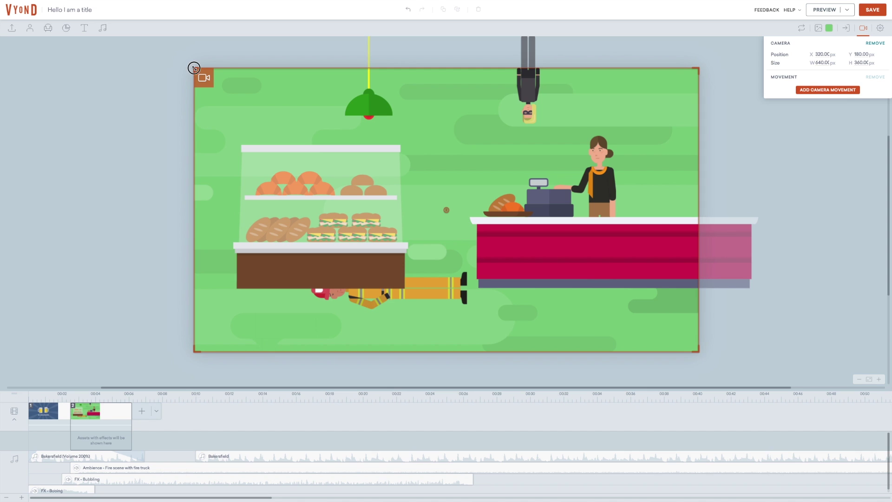
left_click_drag(194, 68, 476, 136)
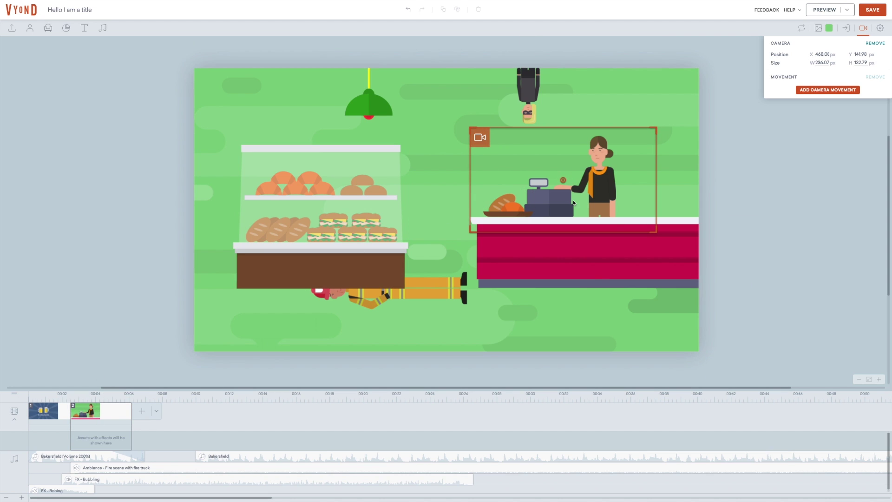
left_click_drag(470, 128, 194, 67)
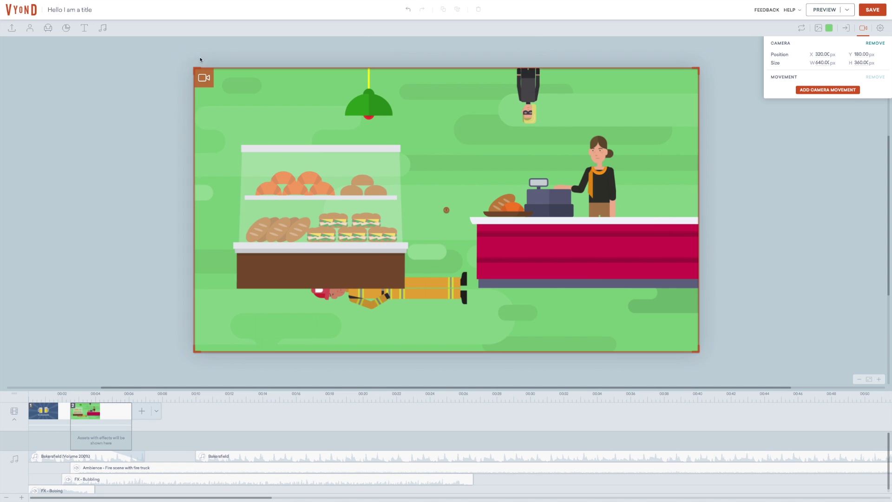
scroll(388, 137, "up", 5)
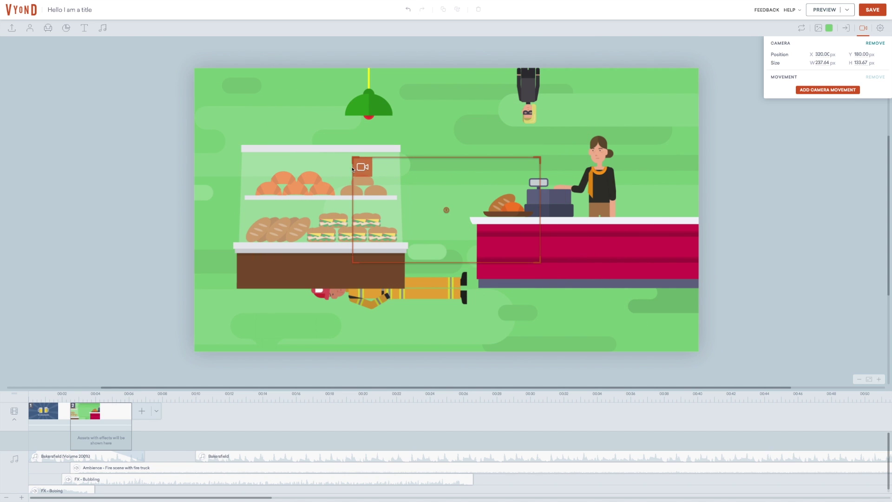
left_click_drag(352, 174, 454, 148)
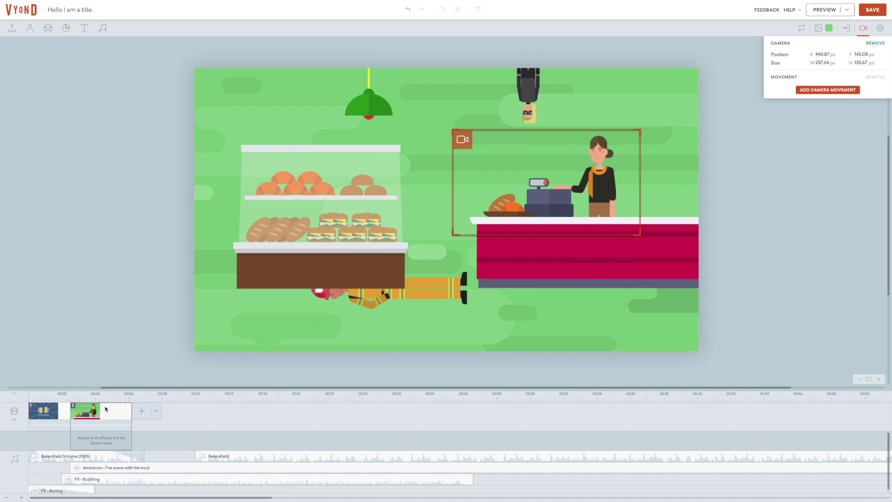
Preview the video starting from the bakery scene.
left_click(863, 29)
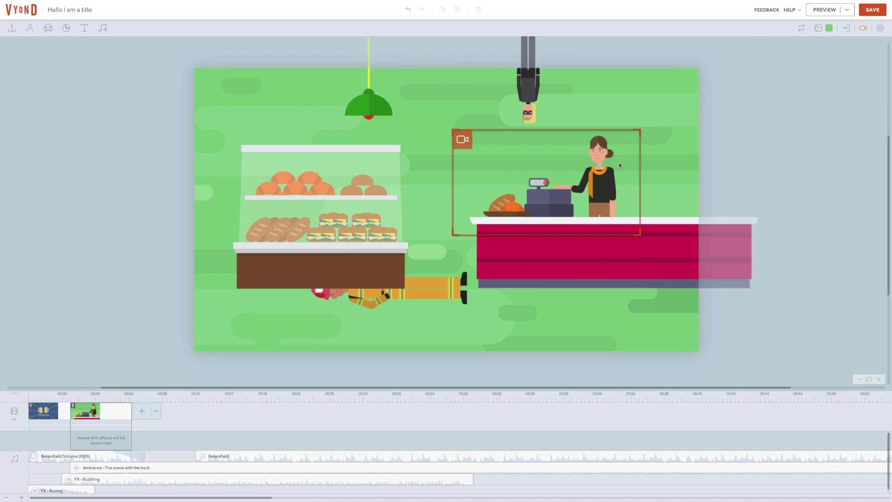
left_click(848, 10)
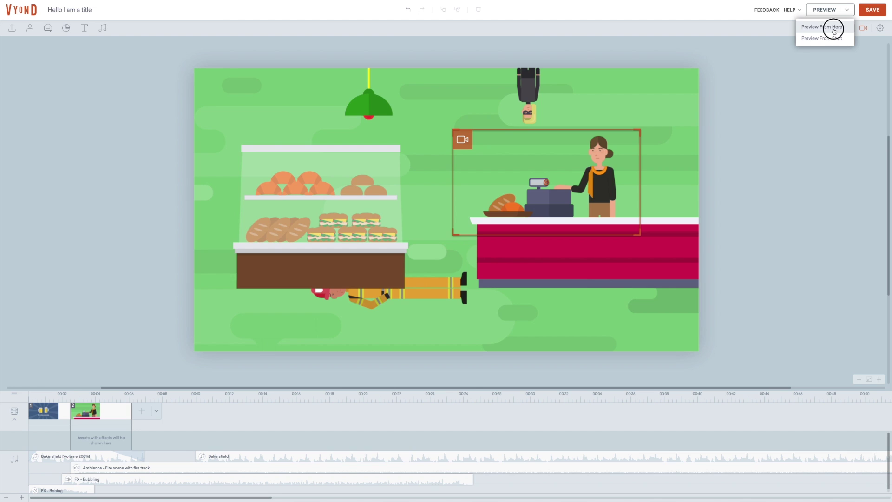
left_click(835, 28)
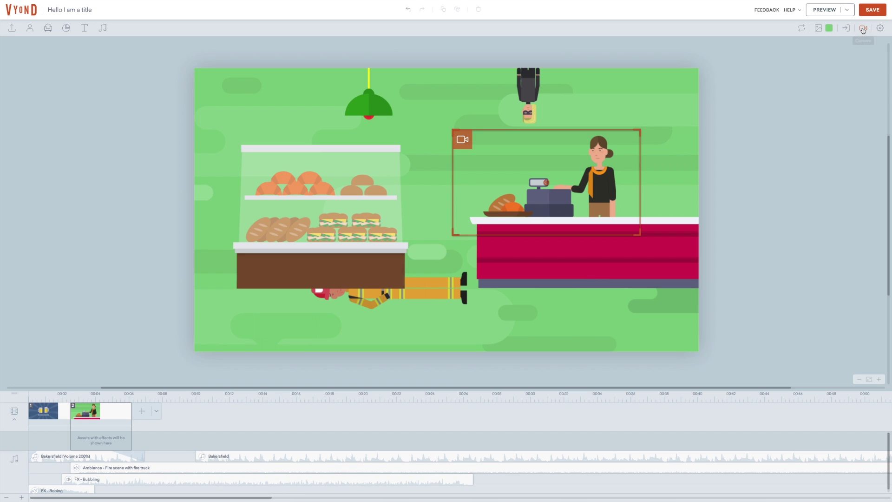
Add a Custom-timed camera movement panning from the cashier toward the bread display.
left_click(863, 30)
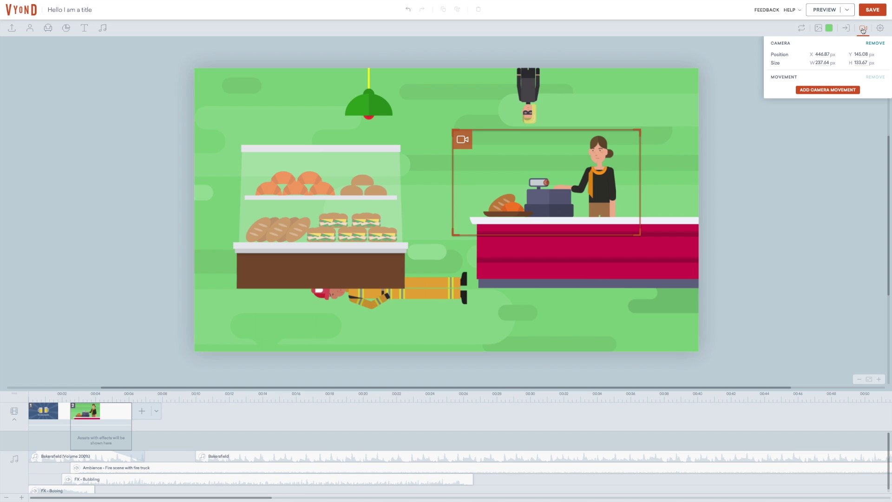
left_click(836, 91)
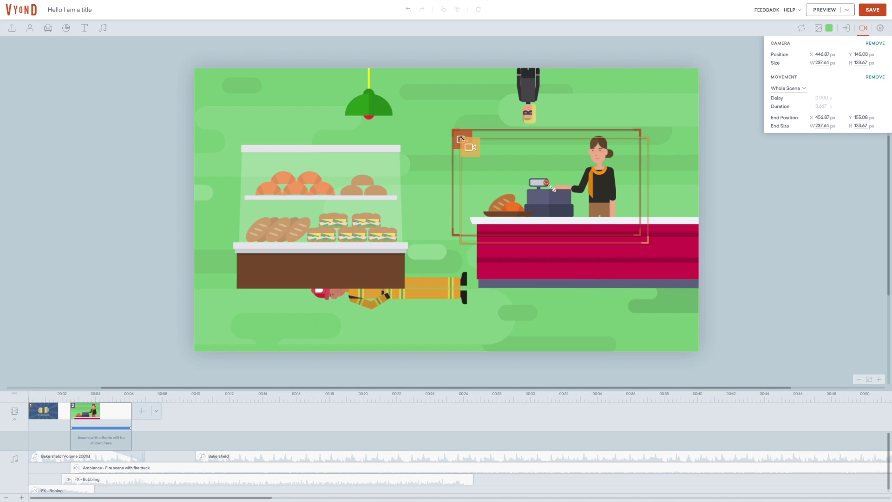
left_click_drag(462, 138, 264, 145)
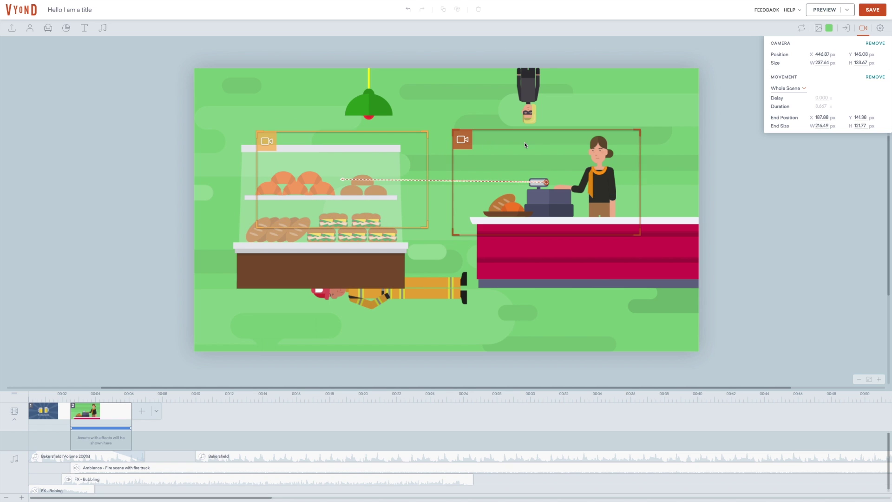
left_click(803, 89)
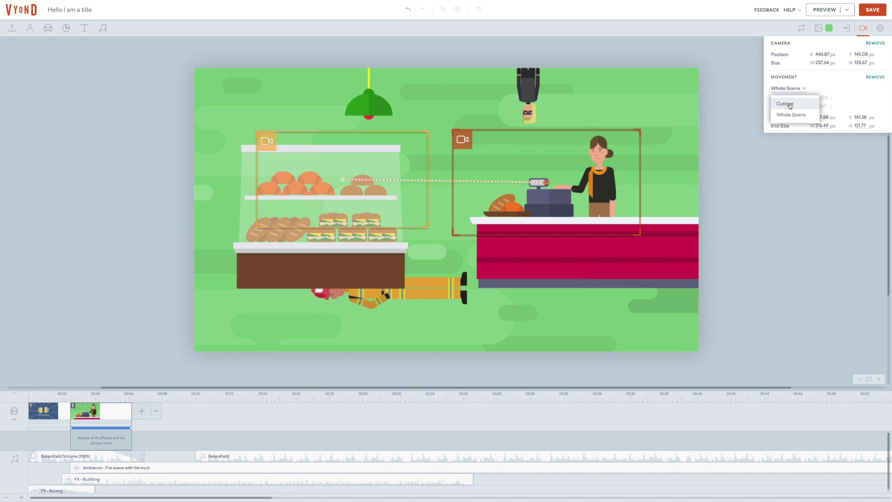
left_click(788, 104)
left_click(822, 98)
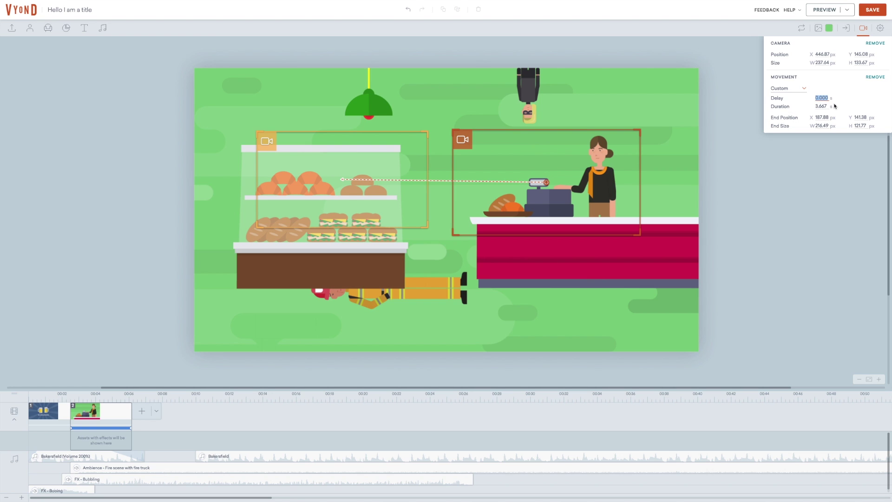
key("Tab")
left_click(624, 270)
Undo the accidental moves of the counter and cash register.
left_click_drag(623, 270, 647, 315)
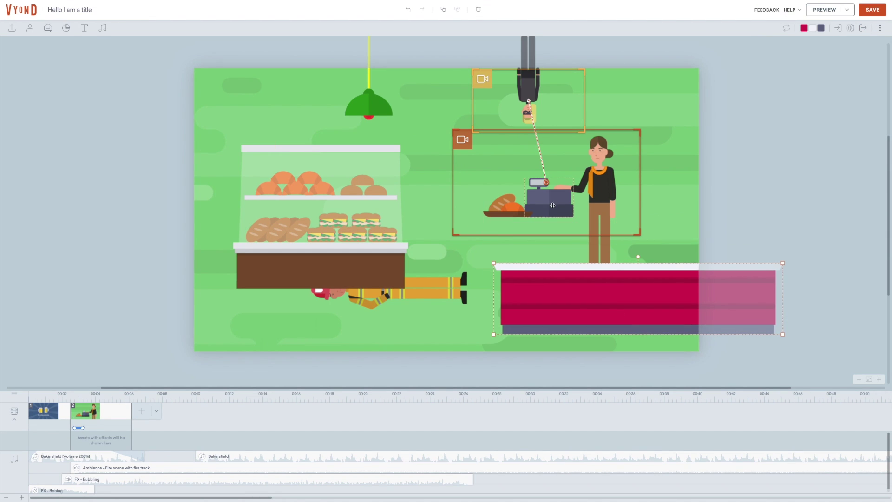
left_click_drag(550, 197, 635, 184)
key("ctrl+z")
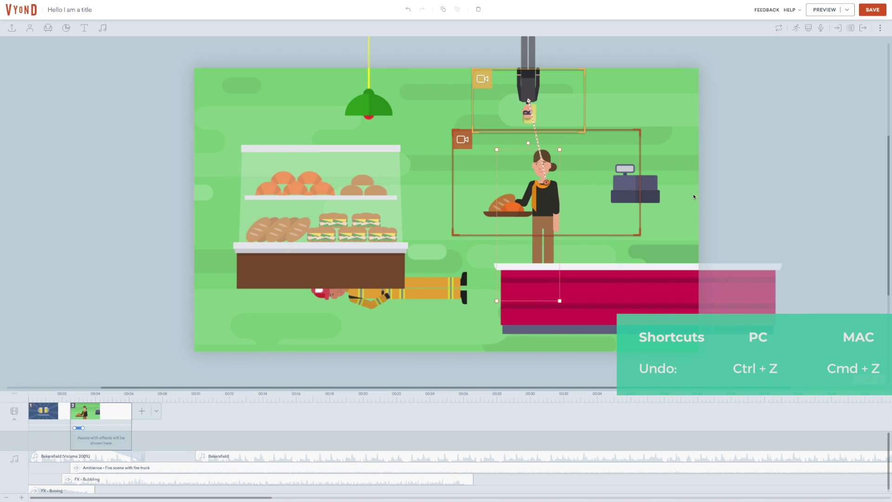
key("ctrl+z")
key("ctrl+z")
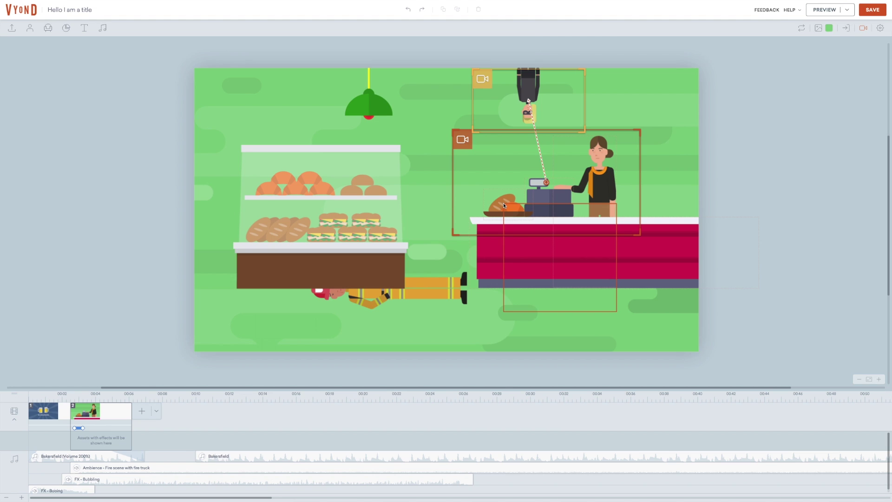
Group the counter, cash register, bread and cashier, then test-move and undo.
left_click(543, 203)
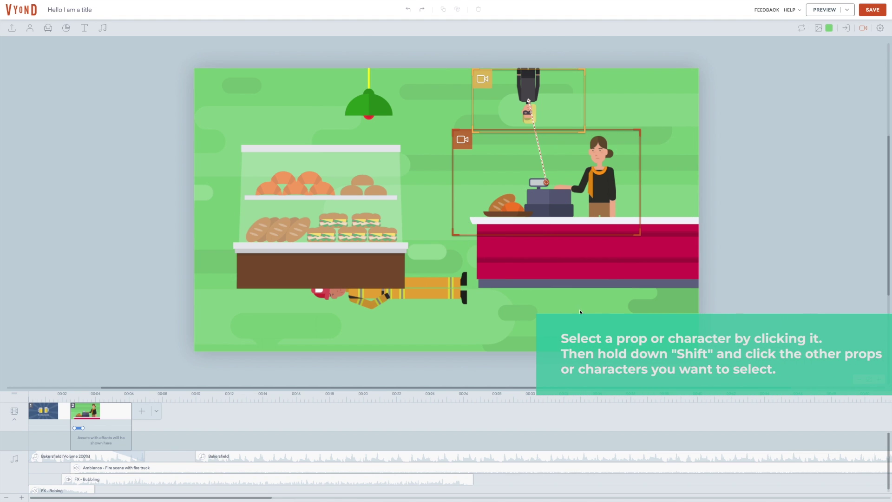
left_click(562, 274)
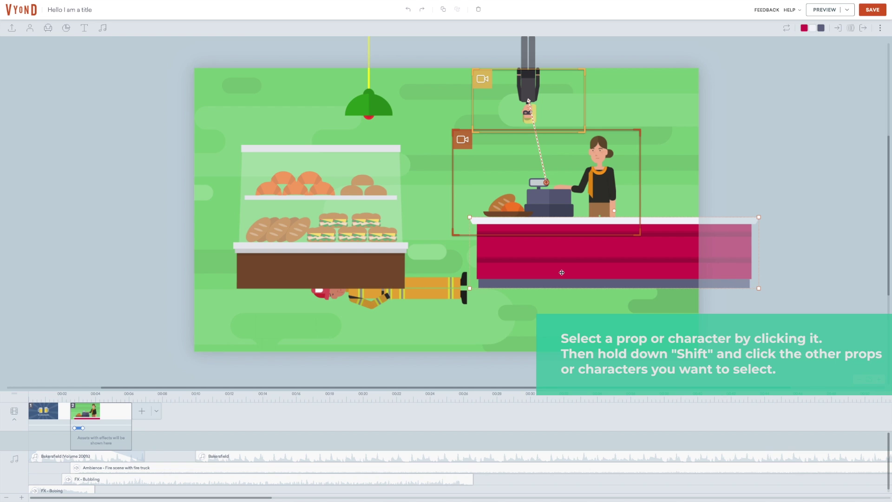
left_click(518, 210, "shift")
left_click(598, 169, "shift")
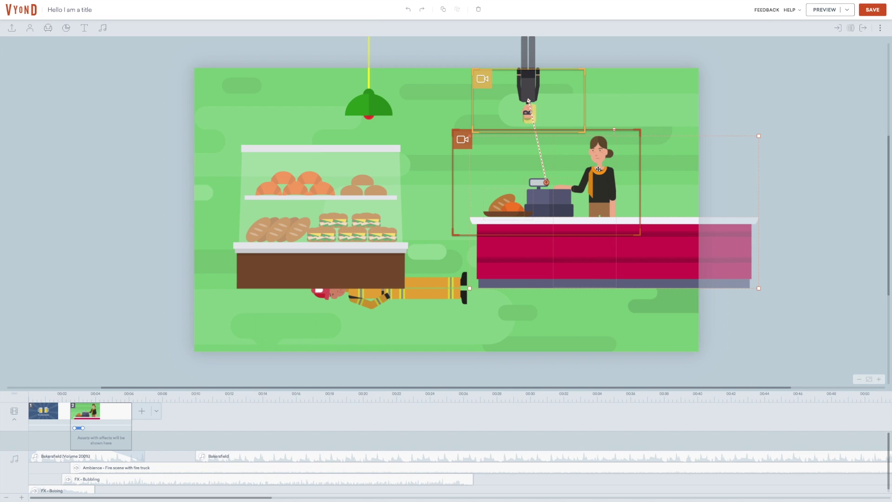
right_click(599, 169)
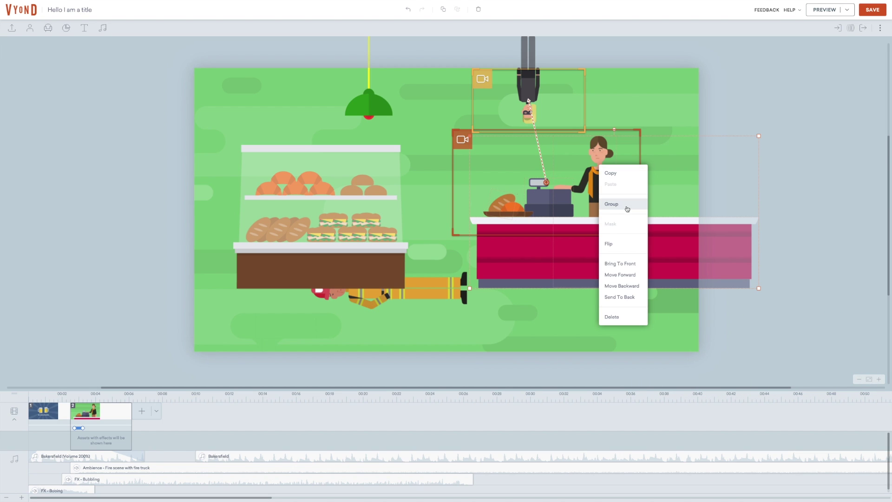
left_click(627, 209)
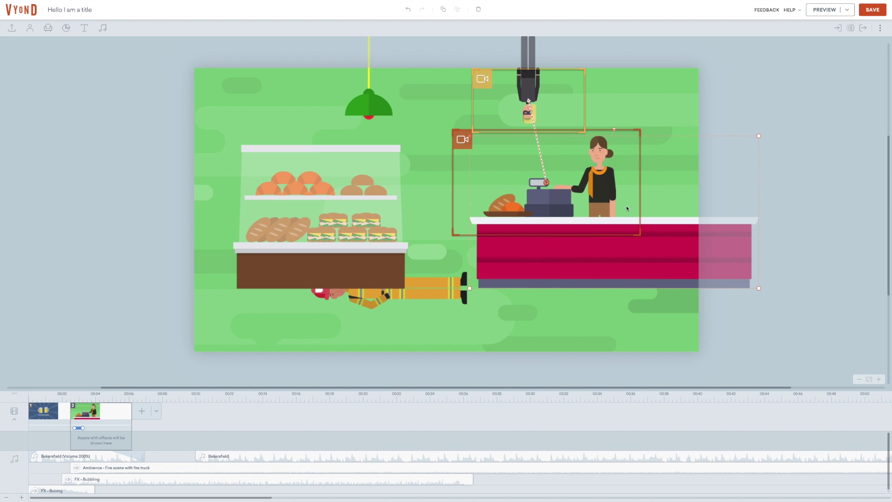
left_click(779, 181)
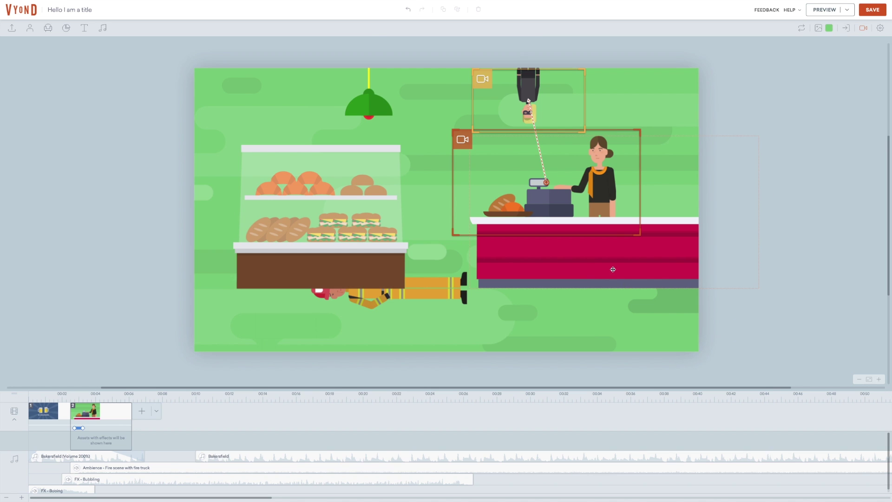
left_click_drag(614, 269, 575, 298)
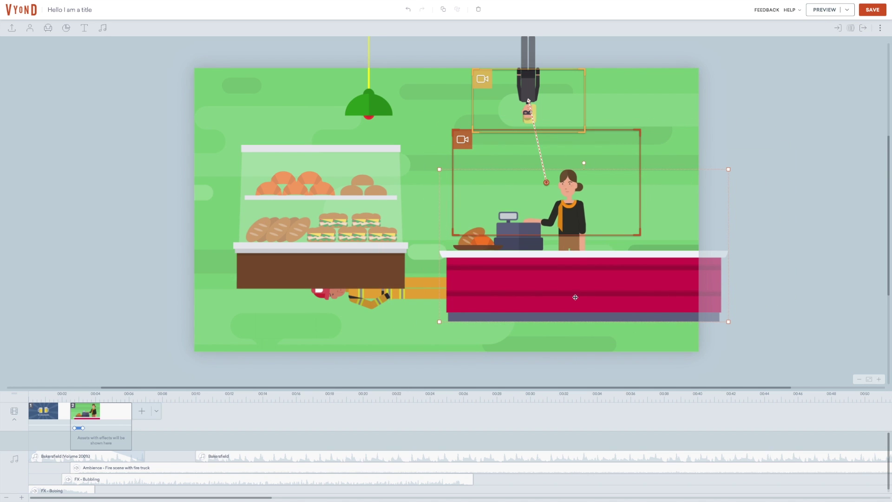
key("ctrl+z")
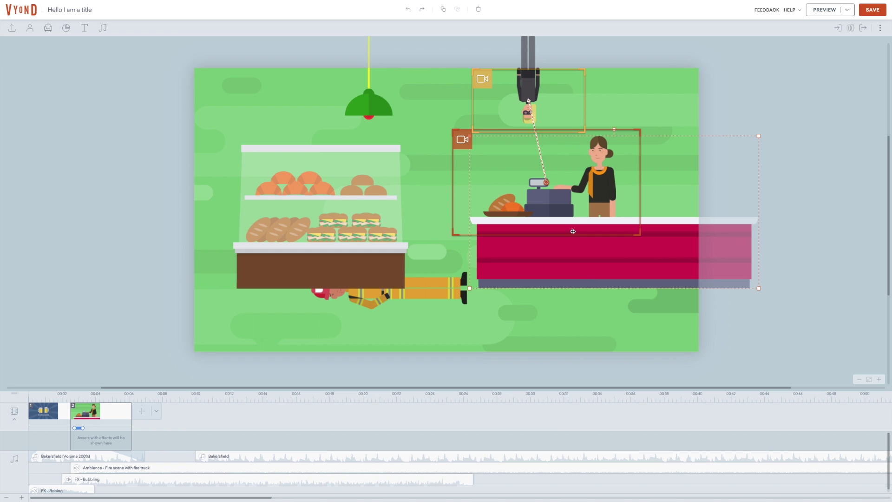
Slide the cash register slightly right along the counter.
left_click(716, 112)
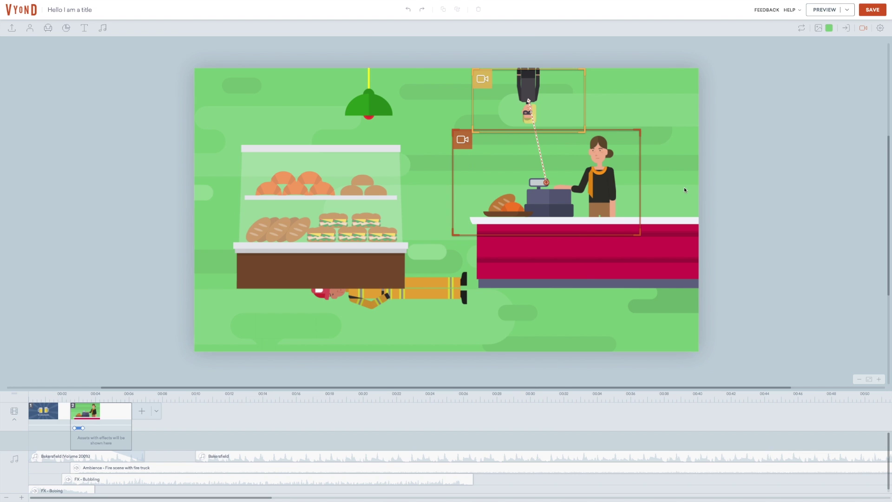
left_click(507, 208)
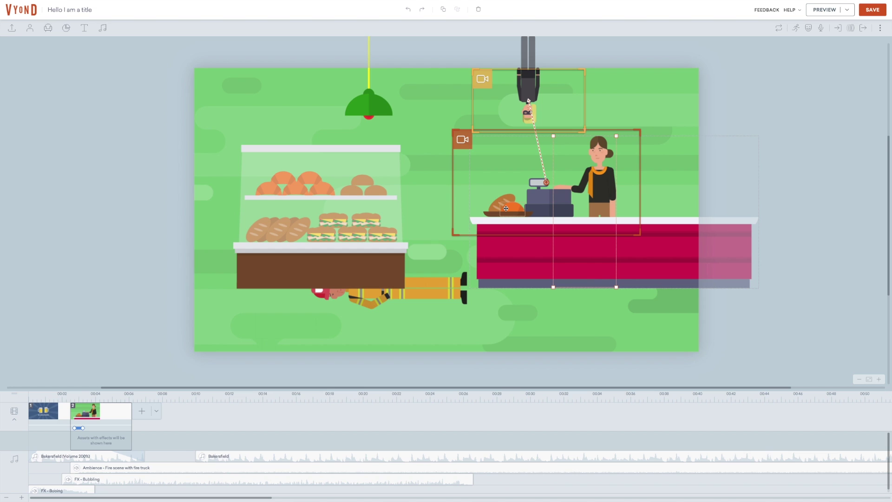
left_click(546, 199)
mouse_move(552, 200)
left_mouse_down()
mouse_move(576, 201)
mouse_move(568, 201)
left_mouse_up()
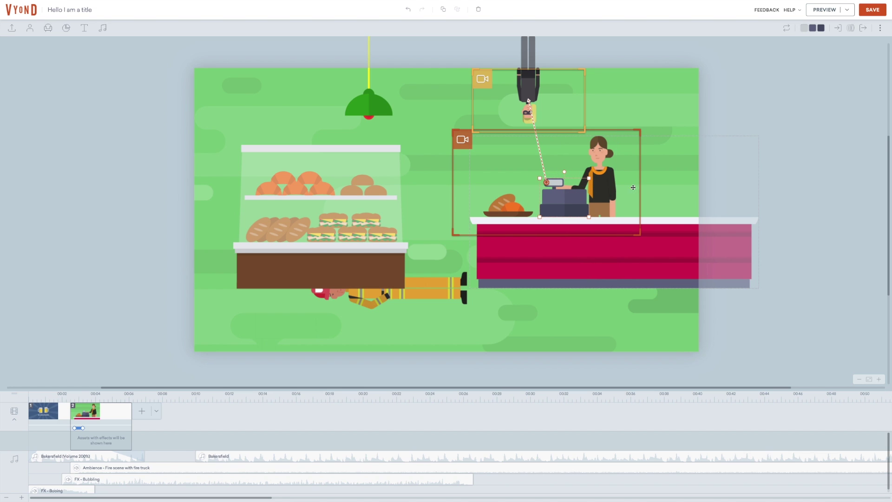
left_click(784, 181)
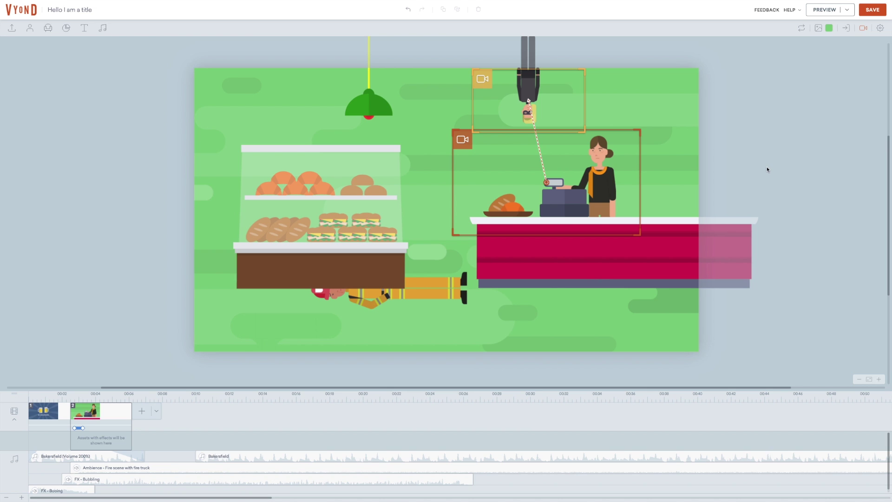
Ungroup the counter, cashier and register group.
left_click_drag(678, 236, 644, 255)
right_click(623, 259)
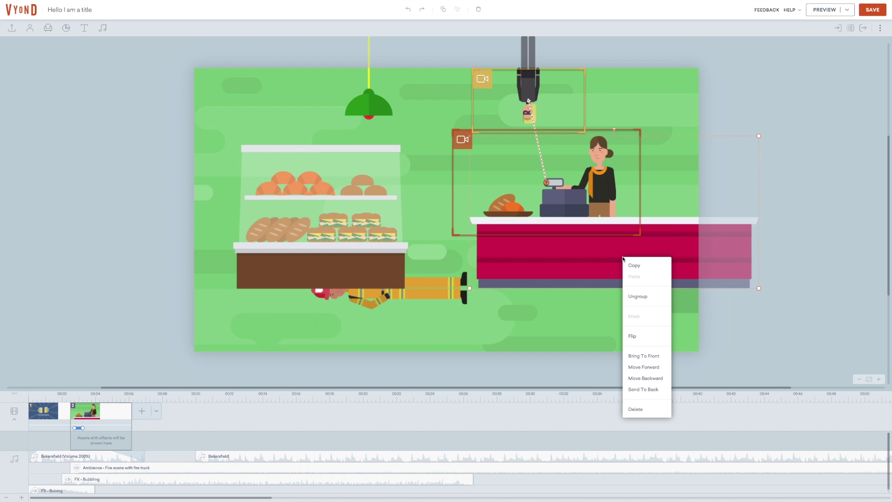
left_click(653, 301)
left_click(157, 411)
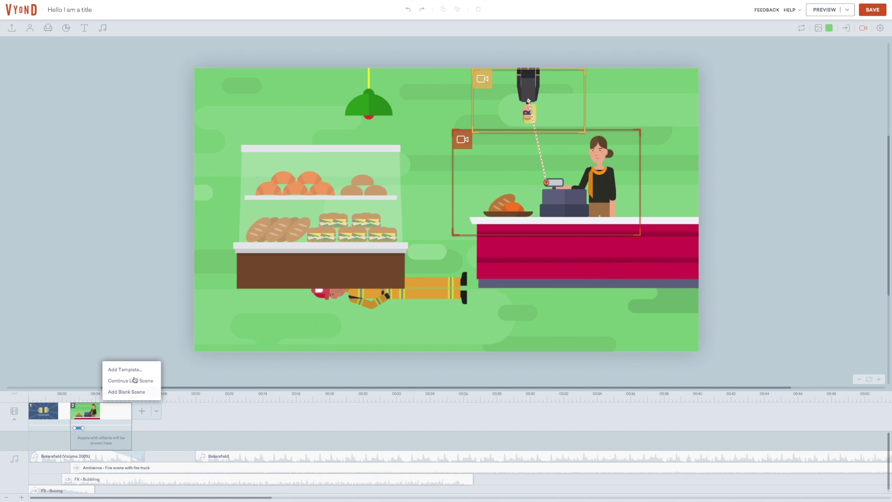
Add a blank scene with an enlarged light-blue circle found by searching props for 'circle'.
left_click(135, 392)
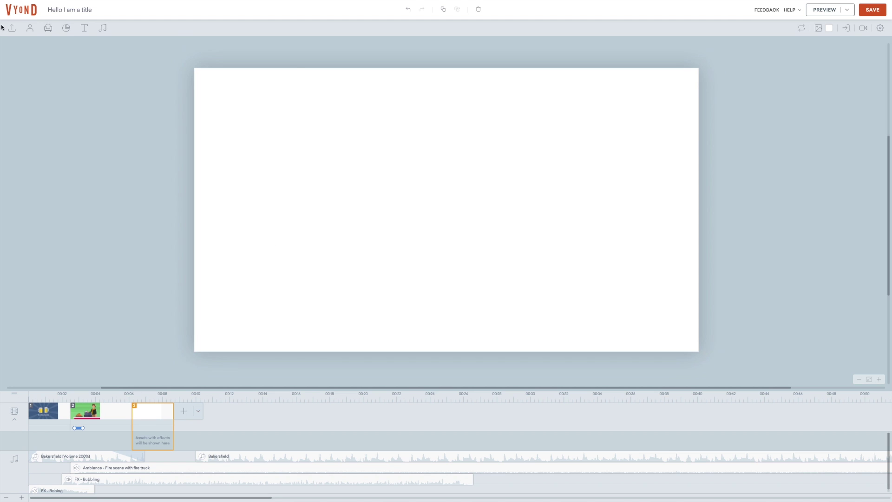
left_click(49, 29)
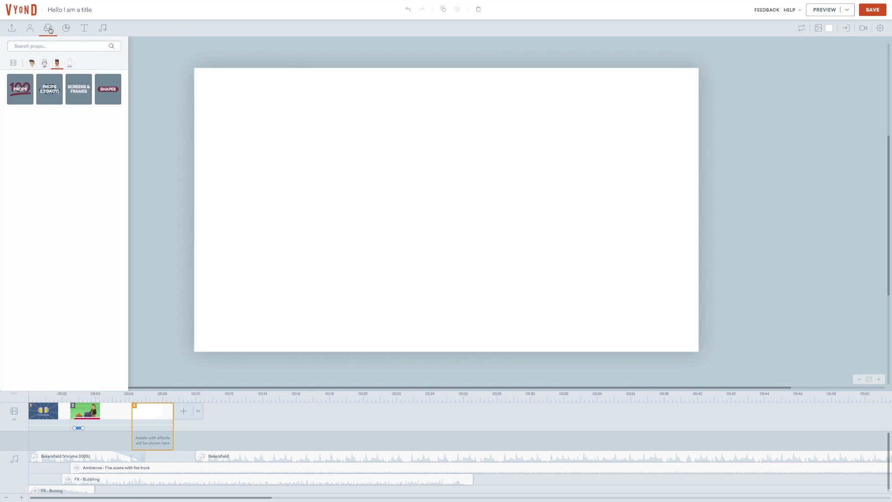
left_click(56, 46)
type("circle")
key("Return")
left_click(79, 100)
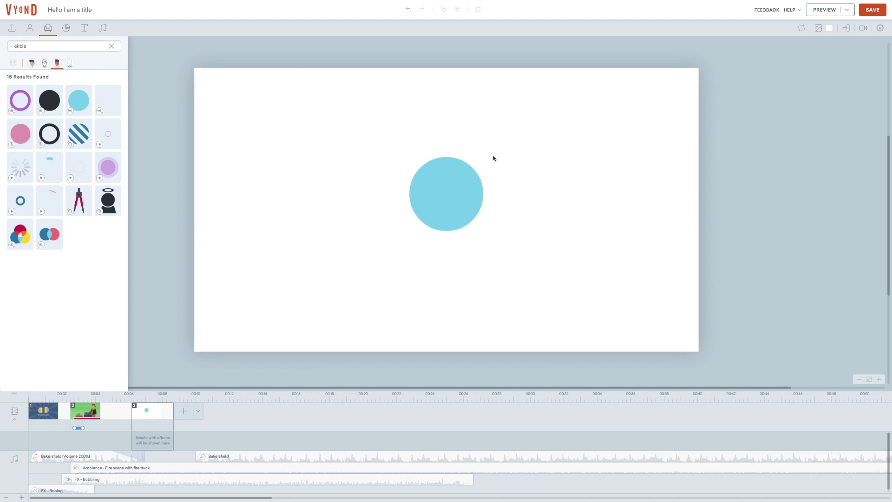
left_click_drag(493, 159, 559, 113)
Place the Runner from Contemporary > Sports characters over the circle and select both.
left_click(30, 28)
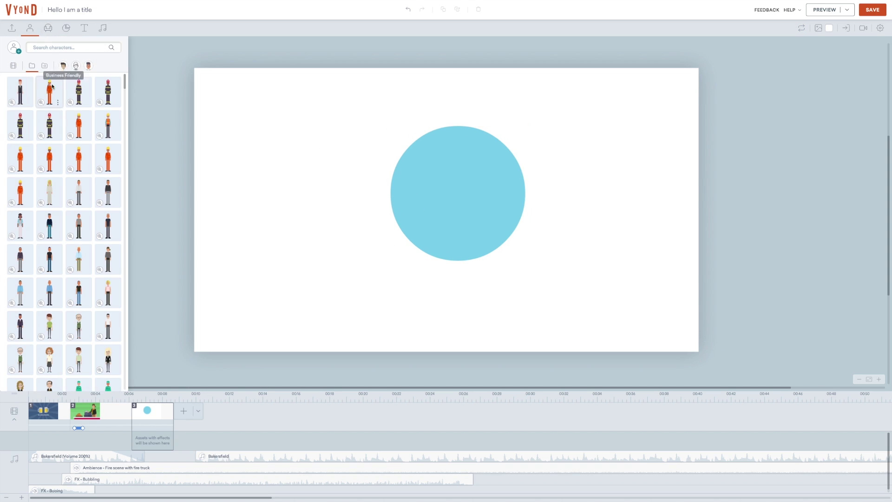
left_click(92, 70)
left_click(114, 124)
left_click_drag(115, 123, 497, 177)
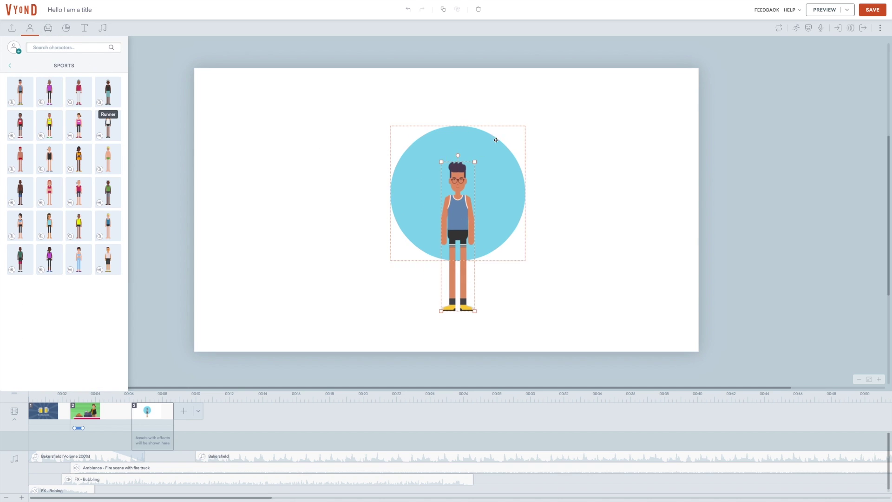
left_click(399, 251, "shift")
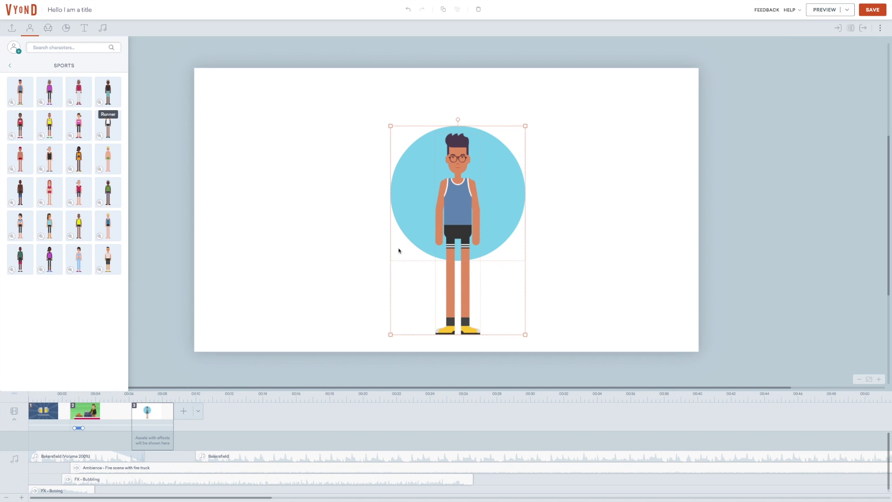
right_click(450, 207)
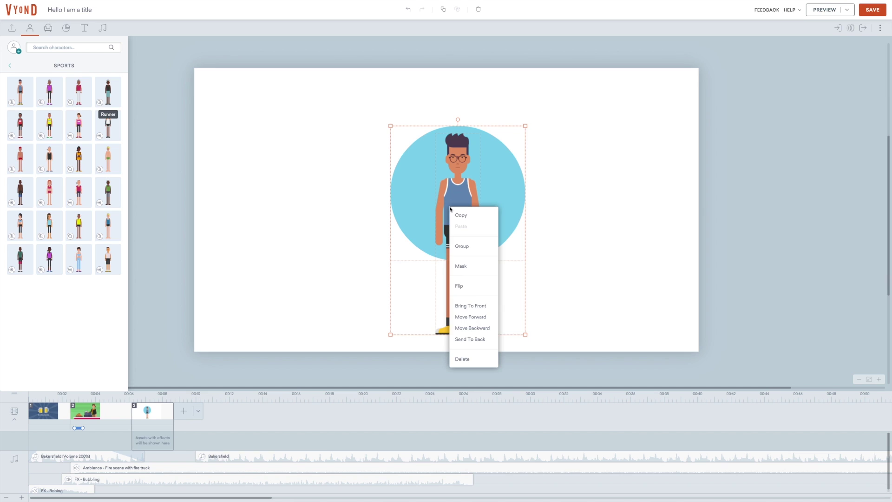
Mask the Runner inside the blue circle, enlarging and centring him within it.
left_click(468, 266)
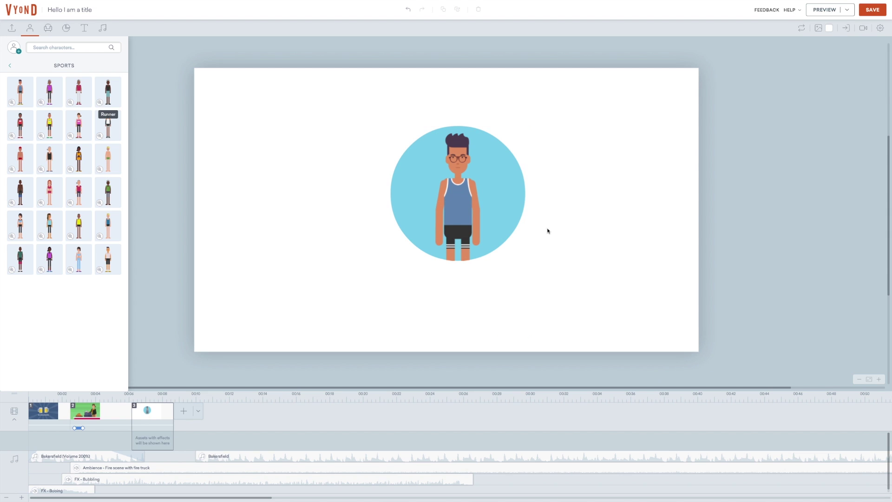
left_click(458, 198)
left_click_drag(458, 199, 425, 230)
left_click_drag(449, 162, 534, 126)
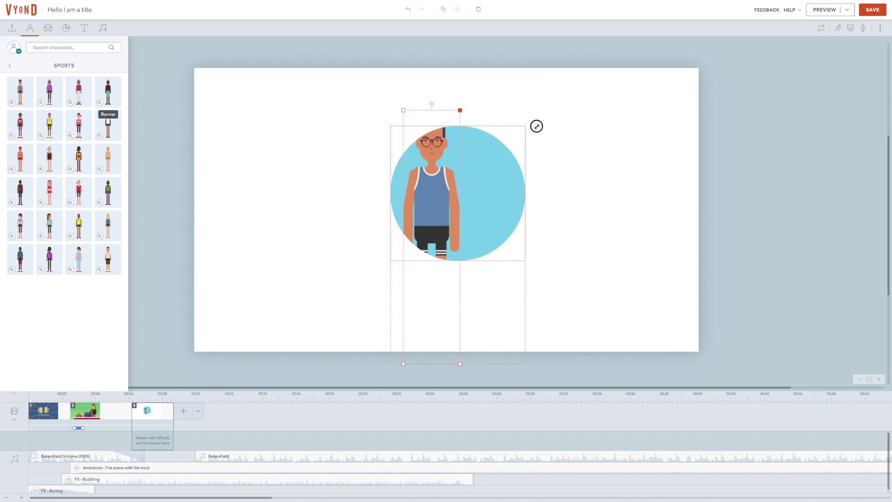
left_click_drag(424, 194, 451, 217)
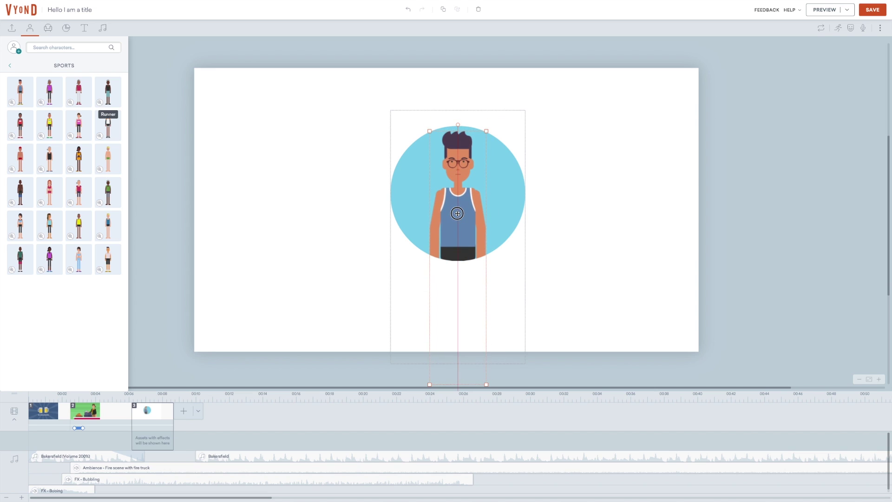
left_click(601, 182)
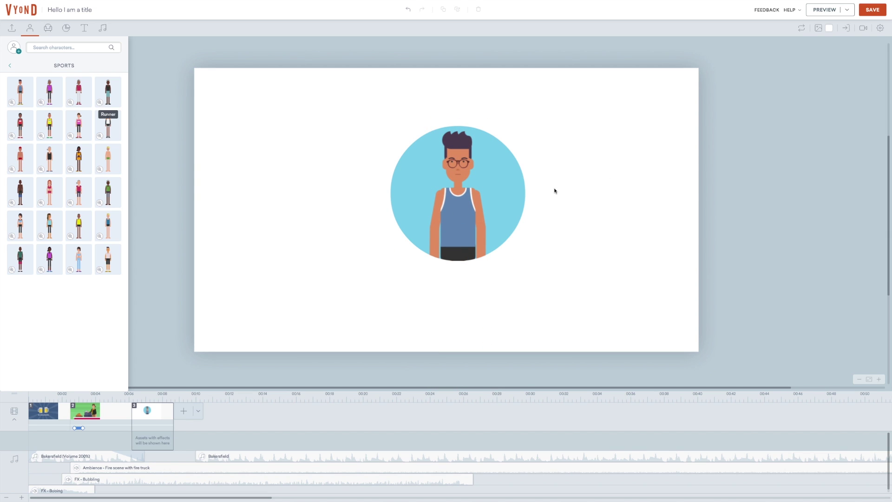
Move the masked Runner lower and tilt him at an angle inside the circle.
left_click(455, 181)
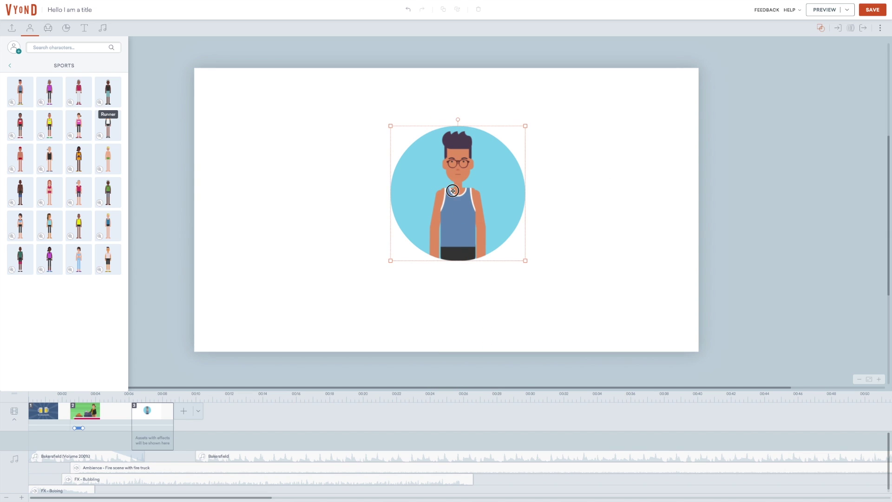
left_click(454, 146)
left_click_drag(454, 145, 526, 177)
left_click_drag(447, 213, 443, 218)
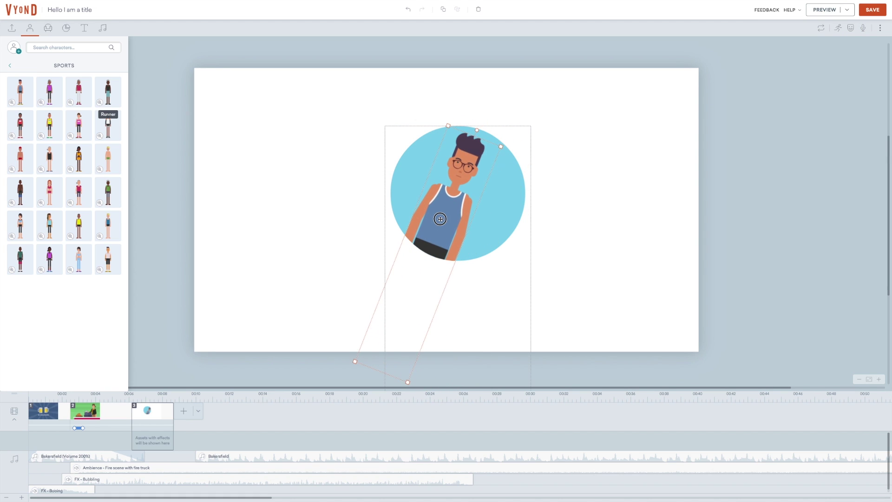
left_click(573, 178)
left_click(478, 188)
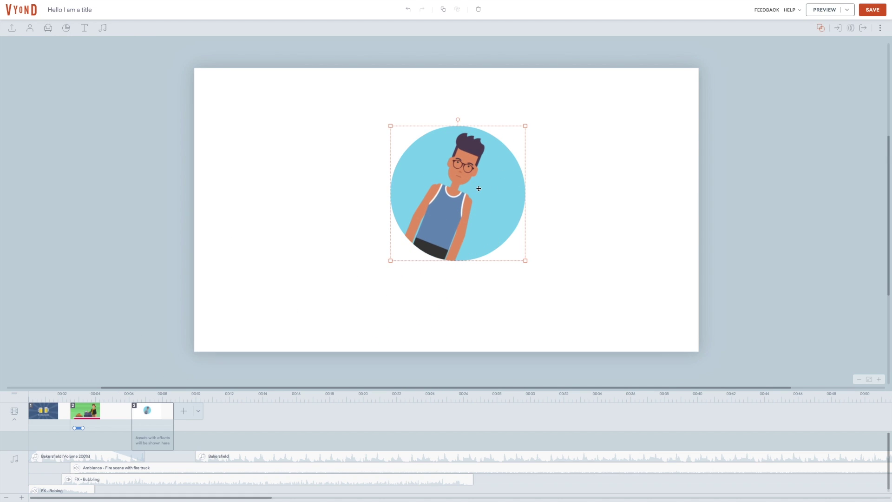
left_click(325, 292)
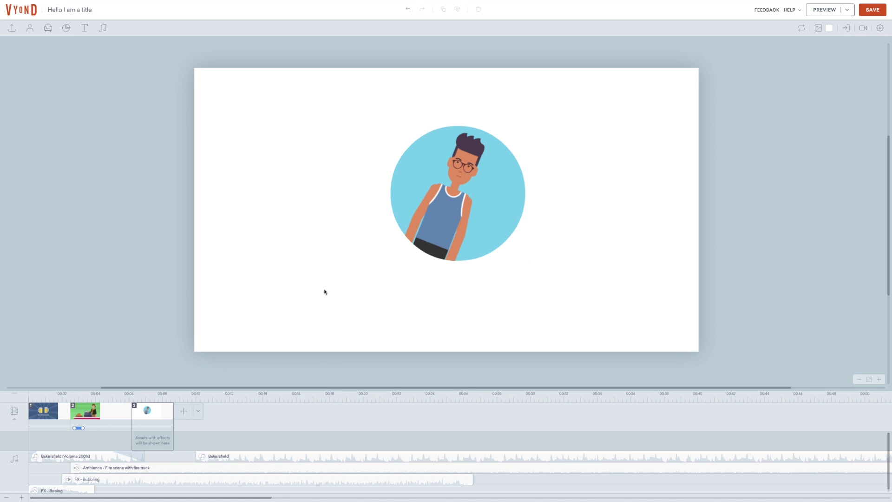
left_click(49, 28)
Browse Screens & Frames props, then search props for 'shapes', listing 153 results.
left_click(112, 46)
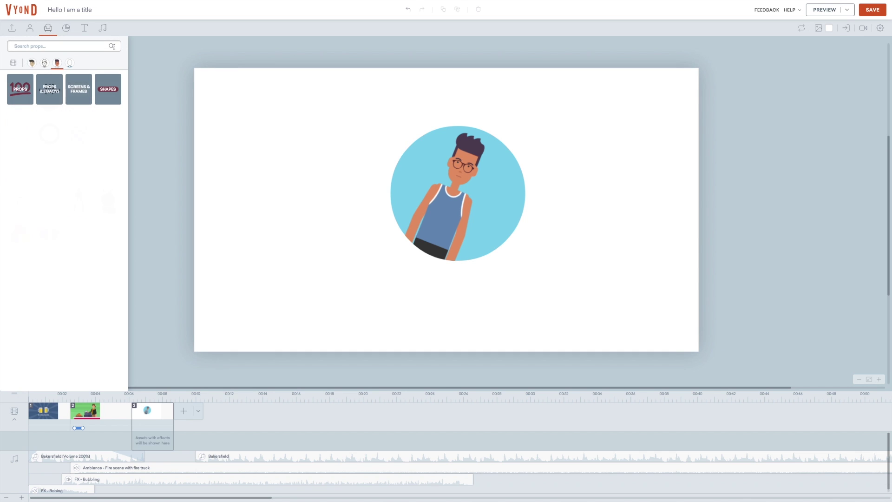
left_click(78, 93)
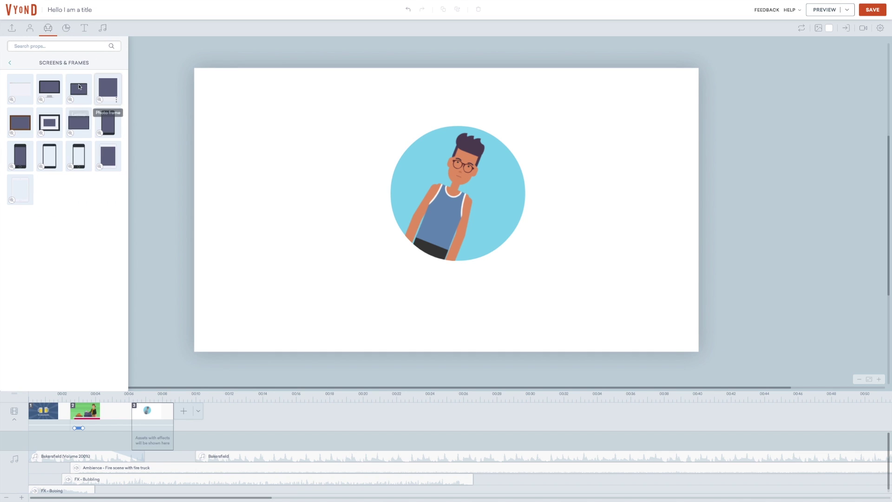
left_click(56, 46)
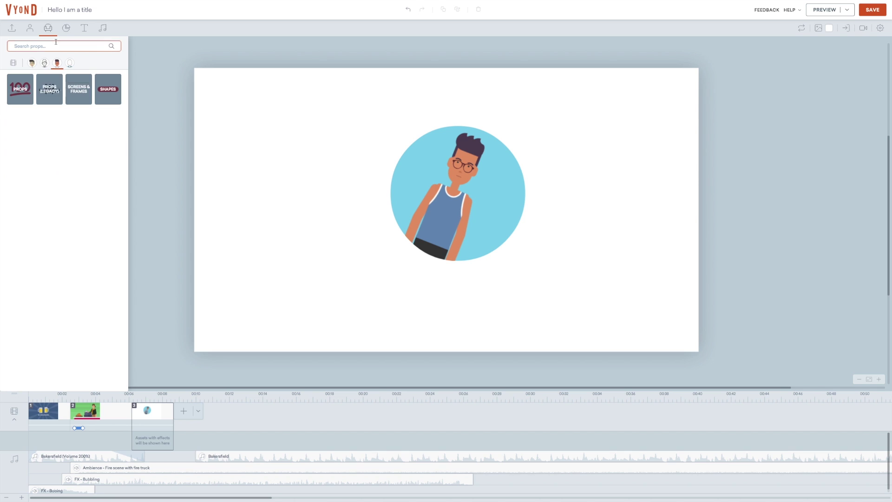
type("shapes")
key("Return")
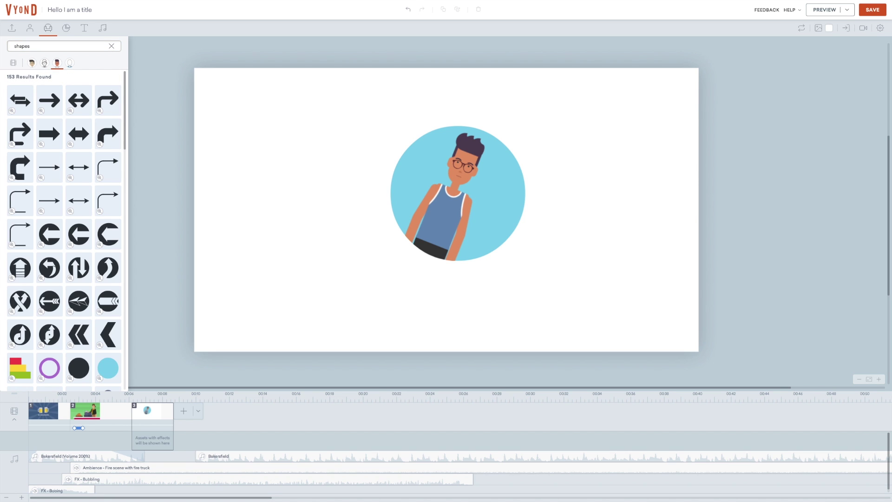